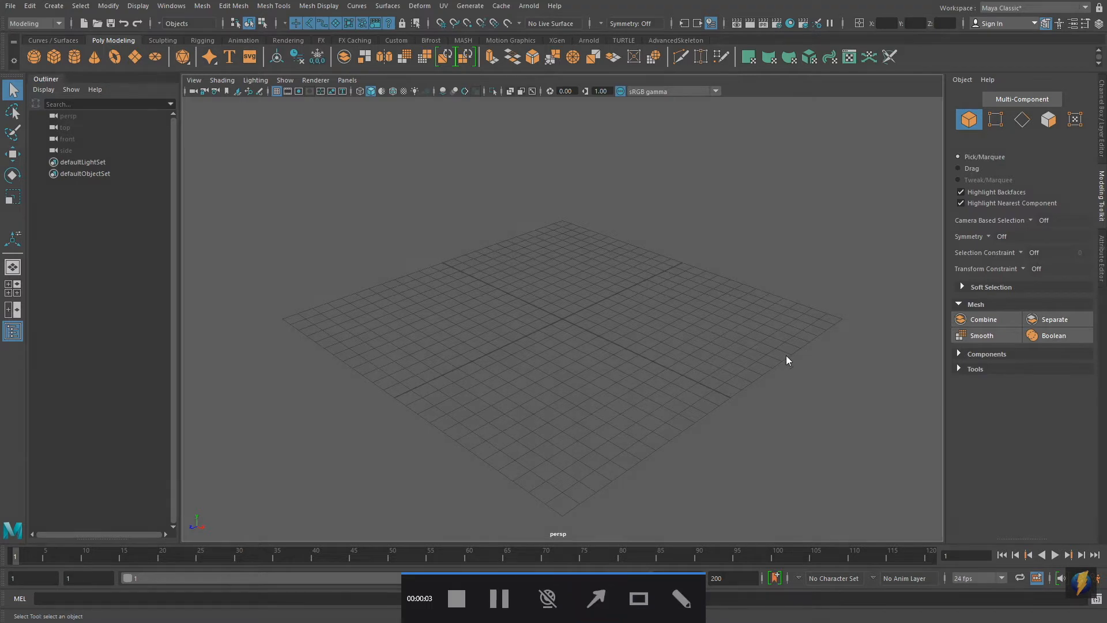
Expand the Components section of the modeling tools and collapse the Mesh section.
{"action": "left_click", "coordinate": [967, 355]}
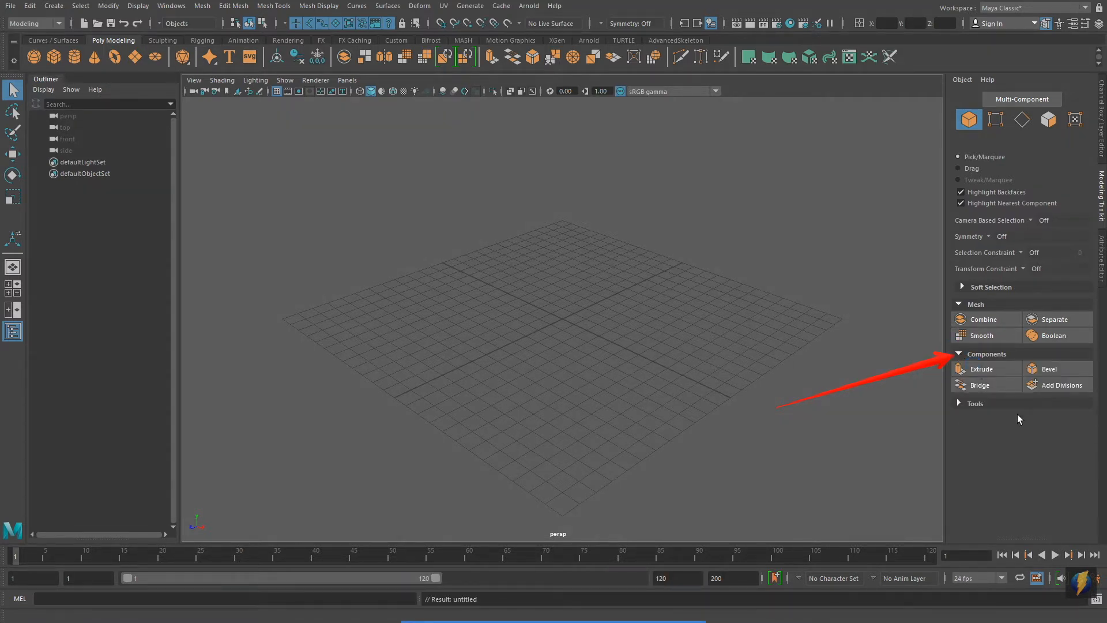
{"action": "left_click", "coordinate": [960, 305]}
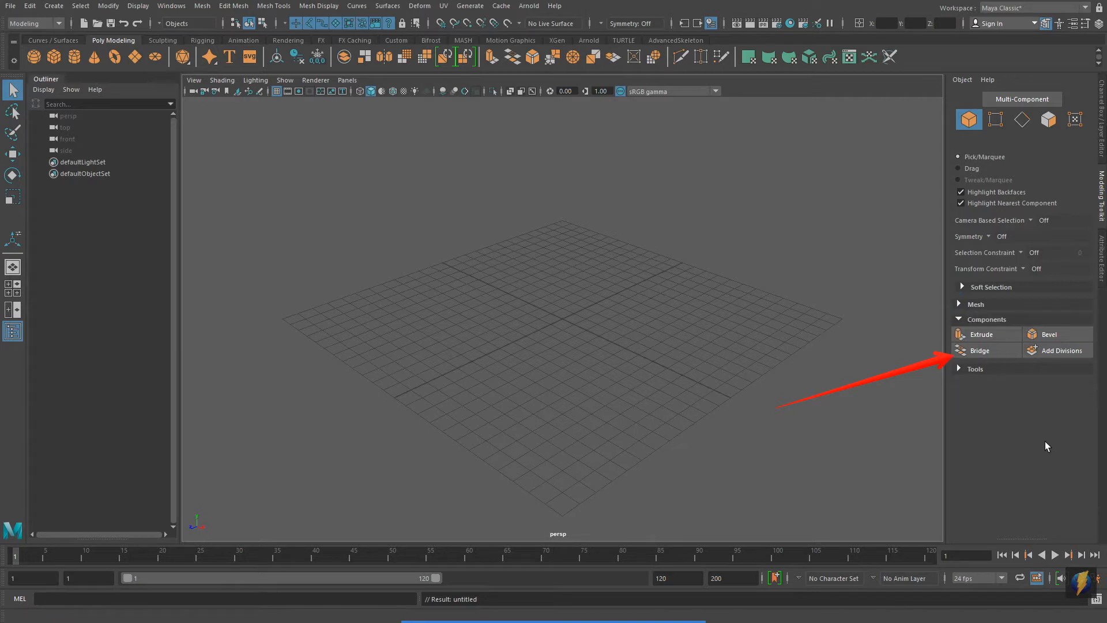
Create a polygon sphere at the origin and frame it in the perspective view.
{"action": "left_click_drag", "start_coordinate": [716, 378], "coordinate": [596, 326], "text": "alt"}
{"action": "left_click", "coordinate": [34, 56]}
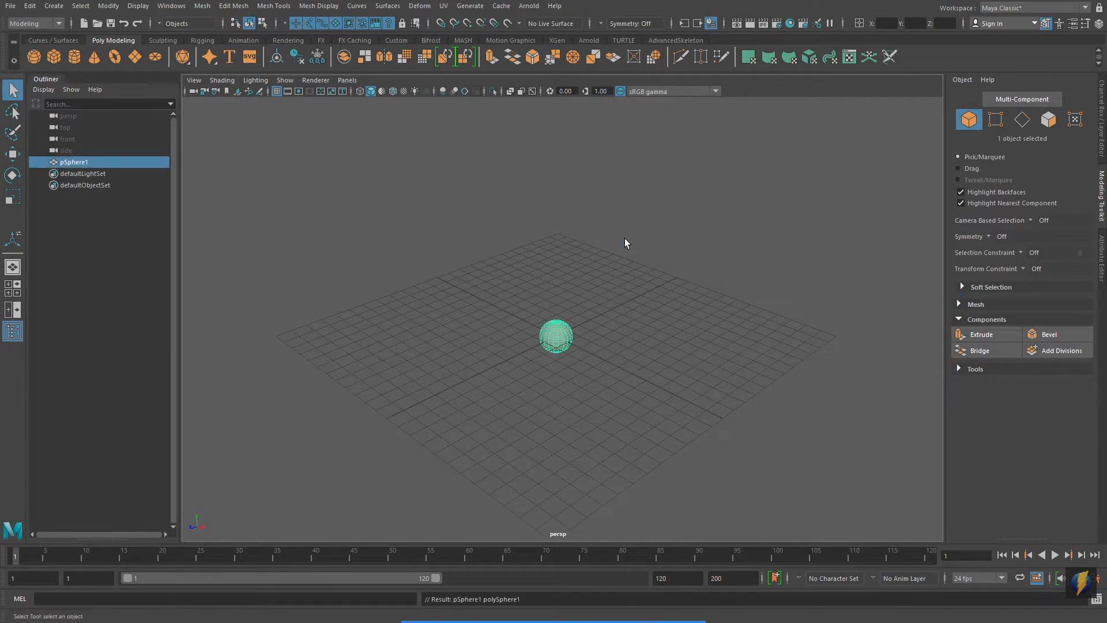
{"action": "key", "text": "f"}
{"action": "mouse_move", "coordinate": [734, 316]}
{"action": "left_mouse_down", "text": "alt"}
{"action": "mouse_move", "coordinate": [691, 302]}
{"action": "mouse_move", "coordinate": [629, 333]}
{"action": "left_mouse_up", "text": "alt"}
{"action": "mouse_move", "coordinate": [629, 333]}
{"action": "right_mouse_down", "text": "alt"}
{"action": "mouse_move", "coordinate": [739, 336]}
{"action": "mouse_move", "coordinate": [724, 361]}
{"action": "right_mouse_up", "text": "alt"}
{"action": "left_click_drag", "start_coordinate": [675, 347], "coordinate": [685, 356], "text": "alt"}
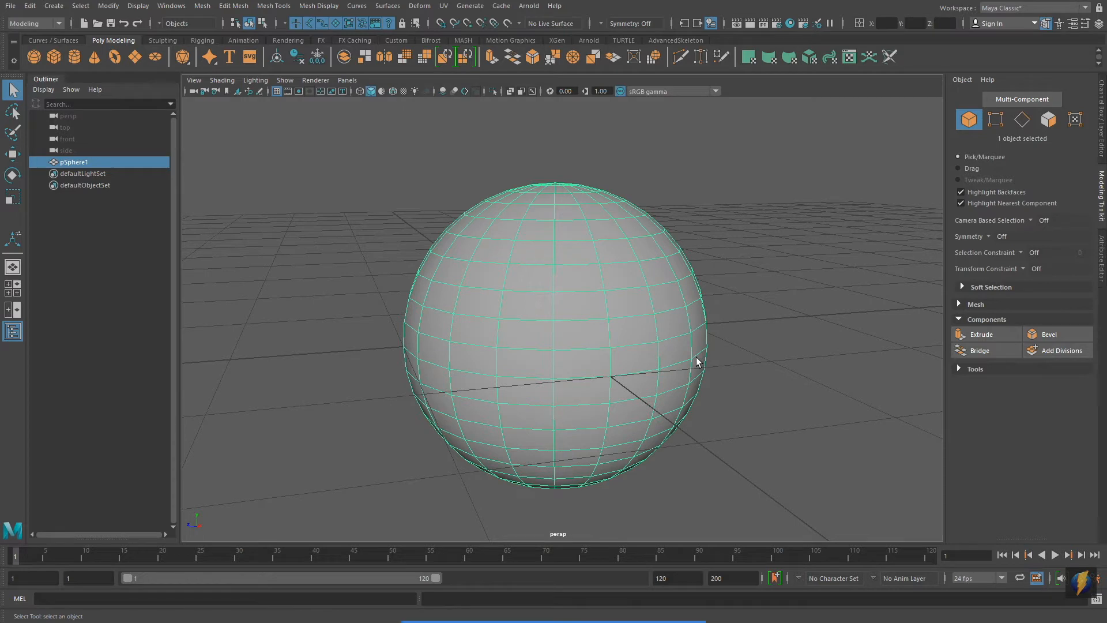
Switch the sphere to face selection and start an Extrude on a single face of its upper side.
{"action": "right_click", "coordinate": [563, 280]}
{"action": "right_click_drag", "start_coordinate": [562, 280], "coordinate": [560, 306]}
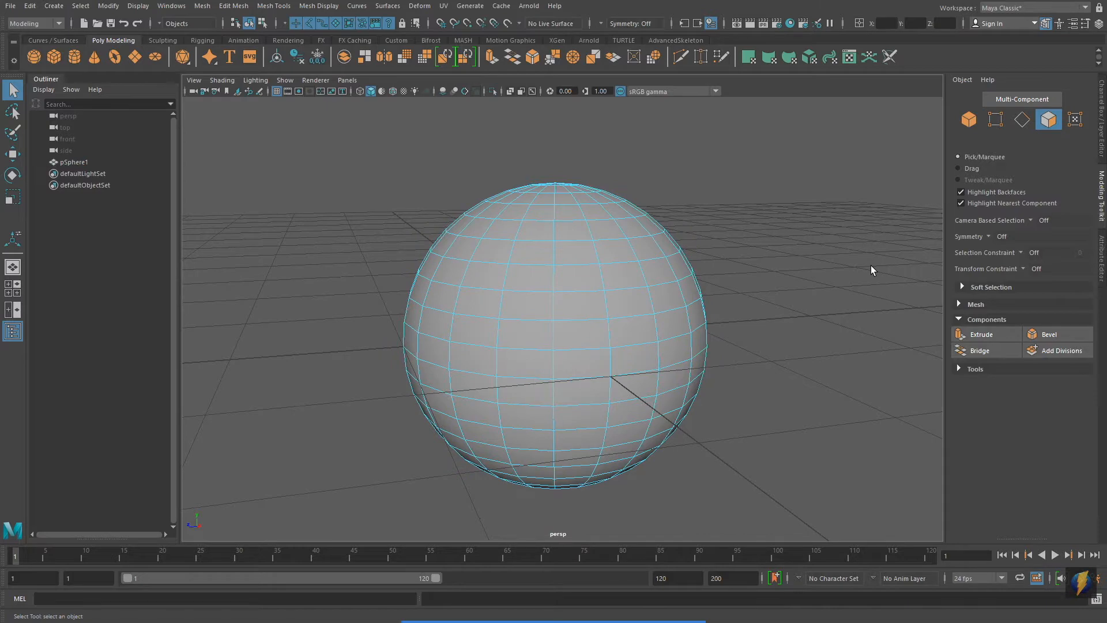
{"action": "left_click", "coordinate": [654, 271]}
{"action": "mouse_move", "coordinate": [832, 365]}
{"action": "left_mouse_down", "text": "alt"}
{"action": "mouse_move", "coordinate": [734, 346]}
{"action": "mouse_move", "coordinate": [783, 341]}
{"action": "mouse_move", "coordinate": [741, 344]}
{"action": "mouse_move", "coordinate": [745, 354]}
{"action": "left_mouse_up", "text": "alt"}
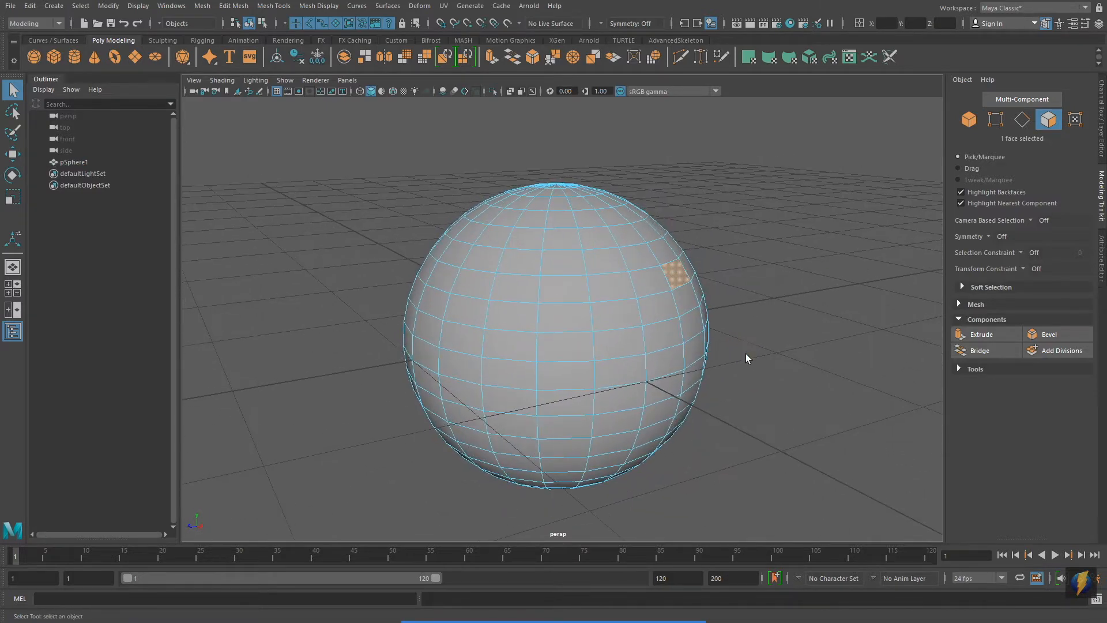
{"action": "middle_click_drag", "start_coordinate": [745, 354], "coordinate": [724, 361], "text": "alt"}
{"action": "right_click_drag", "start_coordinate": [671, 358], "coordinate": [706, 361], "text": "alt"}
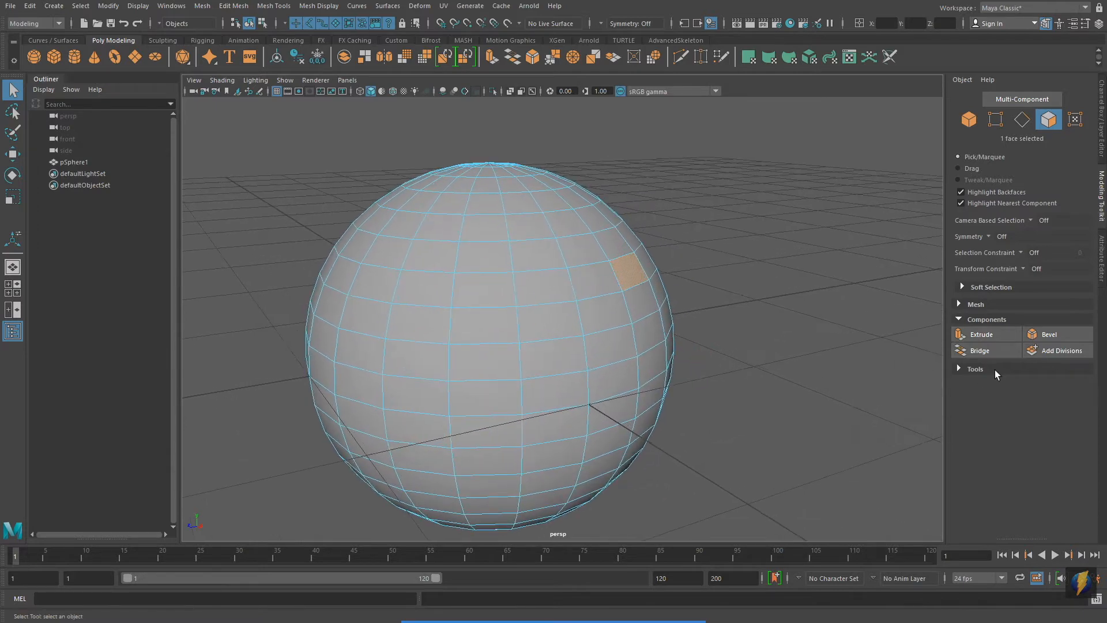
{"action": "left_click", "coordinate": [1000, 333]}
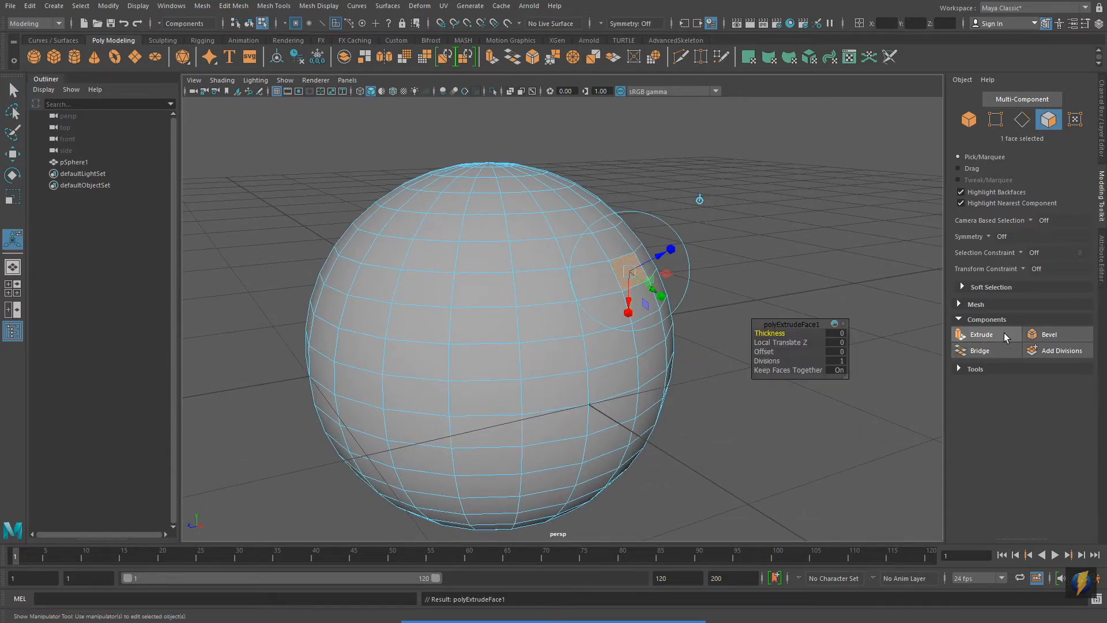
Try shifting the extruded face sideways along its local Y and X axes, undoing each move.
{"action": "left_click_drag", "start_coordinate": [730, 286], "coordinate": [640, 301], "text": "alt"}
{"action": "left_click_drag", "start_coordinate": [571, 312], "coordinate": [598, 343]}
{"action": "key", "text": "ctrl+z"}
{"action": "left_click_drag", "start_coordinate": [523, 322], "coordinate": [475, 349]}
{"action": "key", "text": "ctrl+z"}
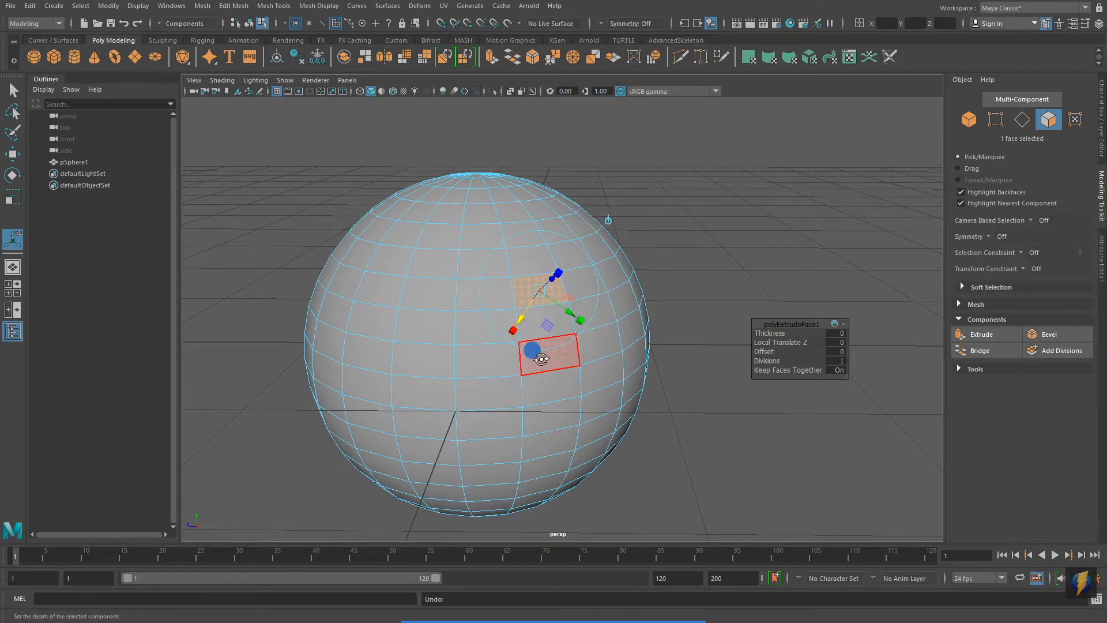
Pull the extruded face outward along its normal to a Local Translate Z of about 0.72.
{"action": "left_click_drag", "start_coordinate": [538, 362], "coordinate": [588, 349], "text": "alt"}
{"action": "left_click_drag", "start_coordinate": [641, 268], "coordinate": [815, 260]}
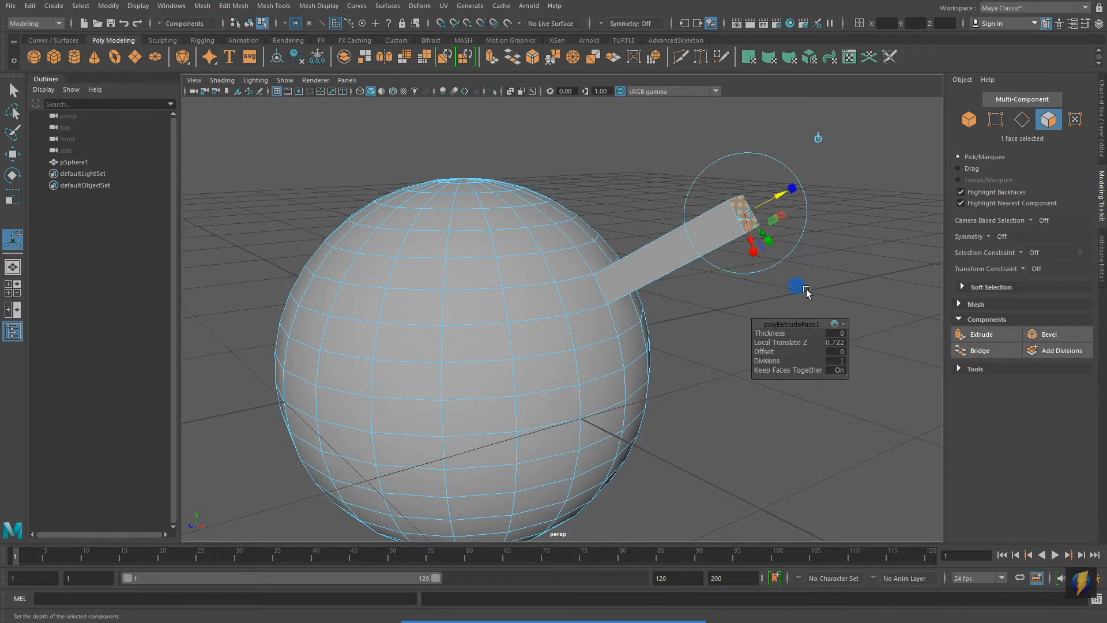
{"action": "mouse_move", "coordinate": [641, 345]}
{"action": "left_mouse_down", "text": "alt"}
{"action": "mouse_move", "coordinate": [452, 336]}
{"action": "mouse_move", "coordinate": [649, 354]}
{"action": "left_mouse_up", "text": "alt"}
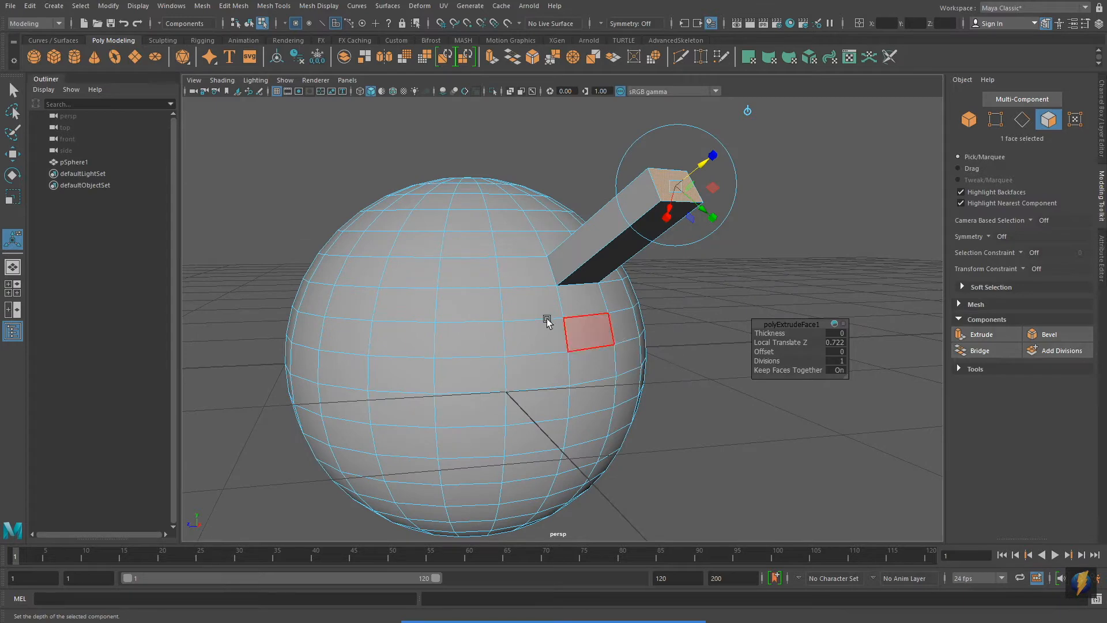
Extrude another single face near the top of the sphere outward, with a Local Translate Z of about 0.72.
{"action": "left_click", "coordinate": [450, 201]}
{"action": "left_click_drag", "start_coordinate": [612, 288], "coordinate": [577, 344], "text": "alt"}
{"action": "left_click", "coordinate": [1010, 335]}
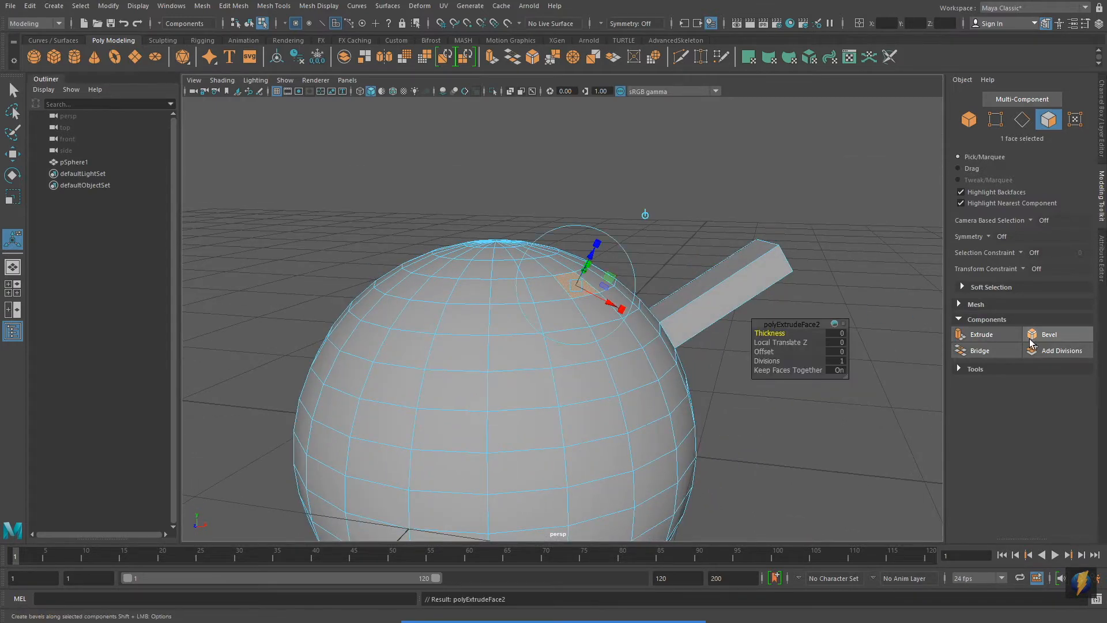
{"action": "left_click_drag", "start_coordinate": [591, 256], "coordinate": [652, 99]}
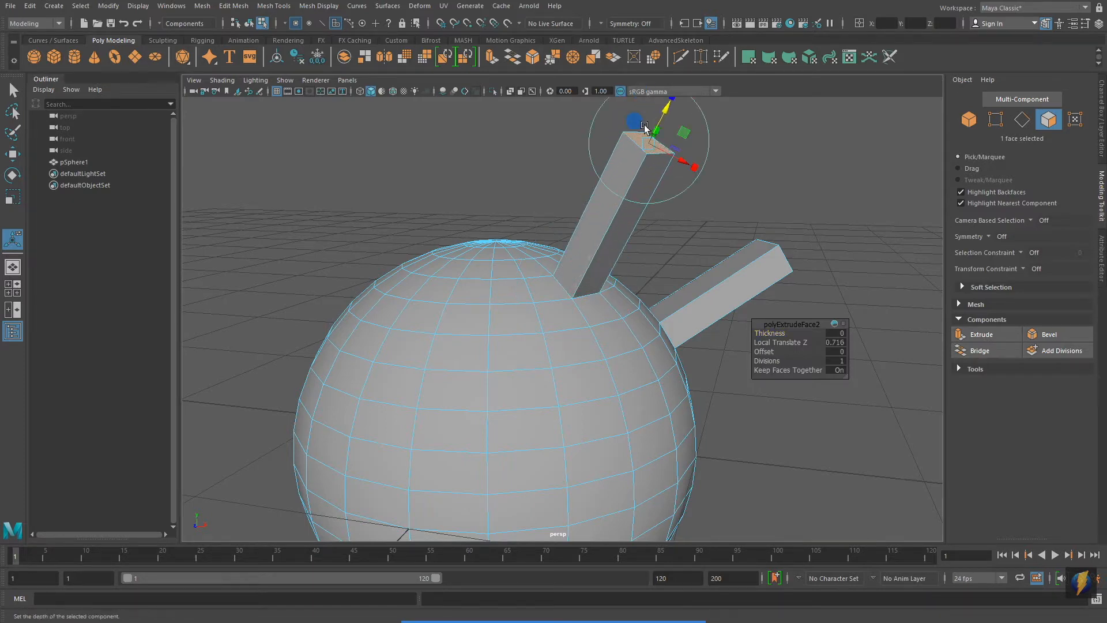
{"action": "left_click_drag", "start_coordinate": [700, 241], "coordinate": [620, 248], "text": "alt"}
{"action": "left_click_drag", "start_coordinate": [739, 257], "coordinate": [584, 316], "text": "alt"}
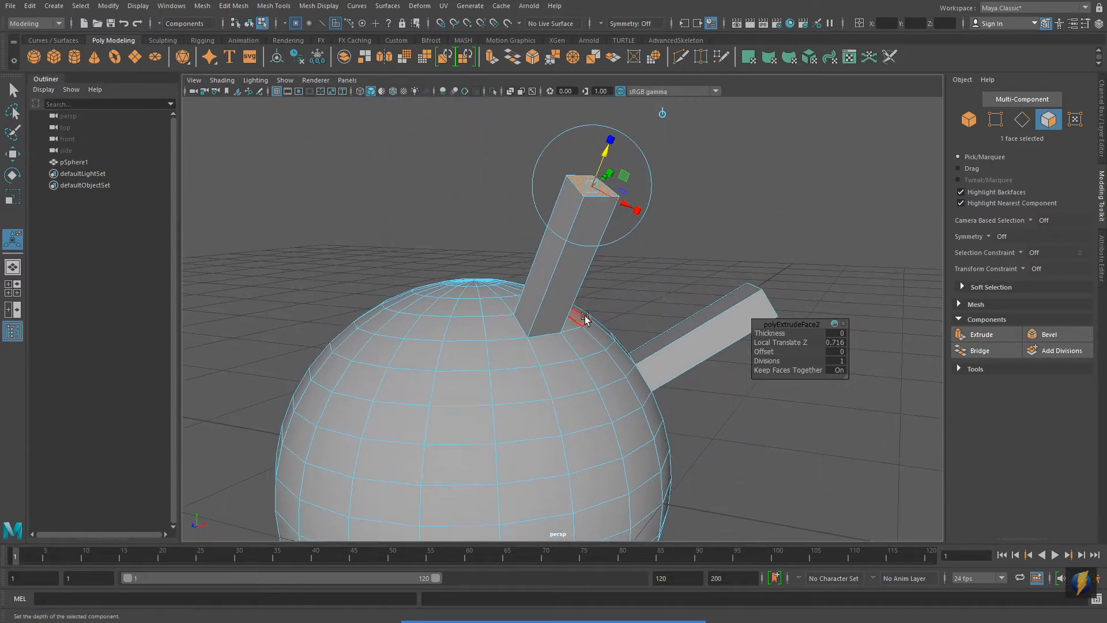
Taper the second extrusion by uniformly scaling down its end face, and set its Divisions to 4.
{"action": "left_click", "coordinate": [638, 209]}
{"action": "left_click_drag", "start_coordinate": [594, 184], "coordinate": [560, 187]}
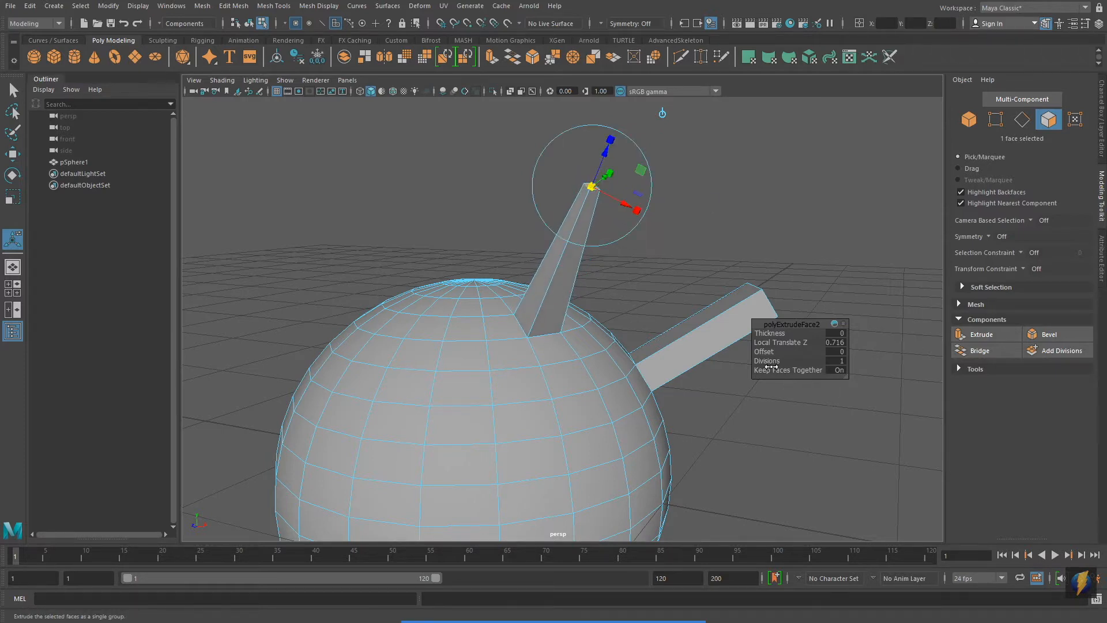
{"action": "left_click", "coordinate": [762, 361]}
{"action": "mouse_move", "coordinate": [513, 358]}
{"action": "left_mouse_down", "text": "alt"}
{"action": "mouse_move", "coordinate": [585, 358]}
{"action": "mouse_move", "coordinate": [508, 353]}
{"action": "mouse_move", "coordinate": [529, 346]}
{"action": "left_mouse_up", "text": "alt"}
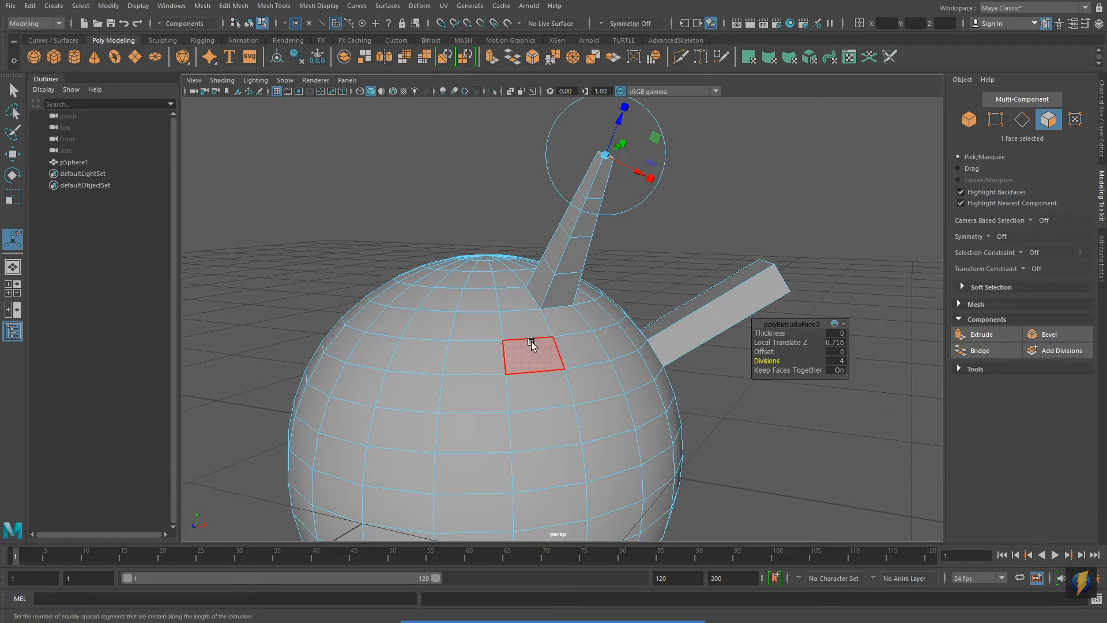
{"action": "left_click_drag", "start_coordinate": [604, 344], "coordinate": [539, 341], "text": "alt"}
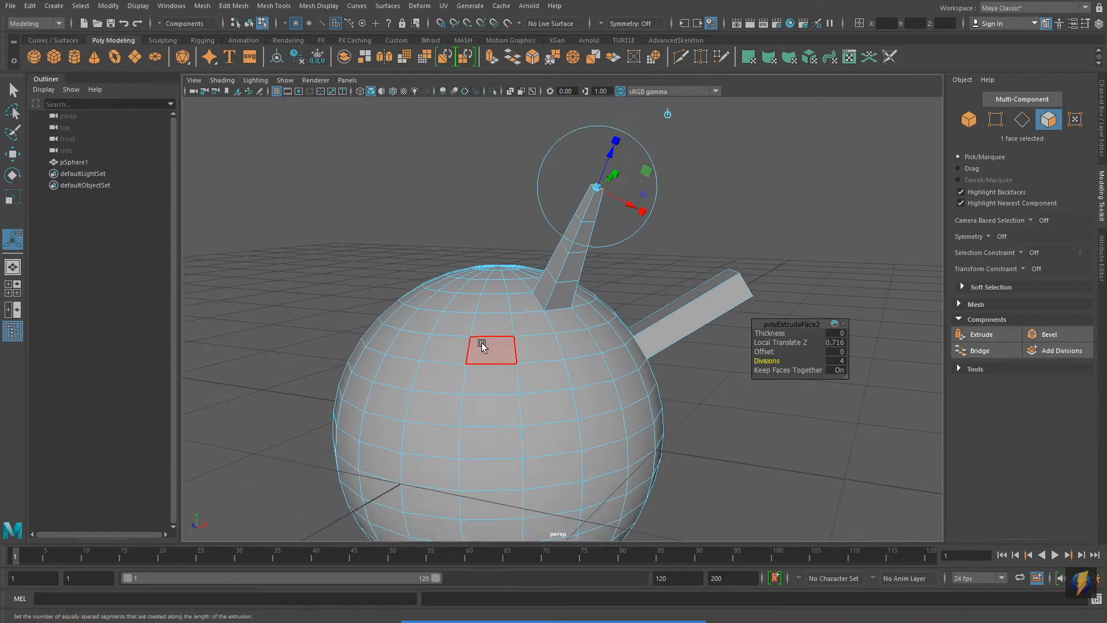
Select a single face on the lower side of the sphere and start an Extrude on it.
{"action": "left_click_drag", "start_coordinate": [433, 412], "coordinate": [460, 259], "text": "alt"}
{"action": "left_click", "coordinate": [431, 392]}
{"action": "right_click_drag", "start_coordinate": [554, 352], "coordinate": [468, 341], "text": "alt"}
{"action": "mouse_move", "coordinate": [467, 341]}
{"action": "left_mouse_down", "text": "alt"}
{"action": "mouse_move", "coordinate": [514, 341]}
{"action": "mouse_move", "coordinate": [472, 340]}
{"action": "left_mouse_up", "text": "alt"}
{"action": "middle_click_drag", "start_coordinate": [472, 340], "coordinate": [631, 367], "text": "alt"}
{"action": "mouse_move", "coordinate": [631, 366]}
{"action": "left_mouse_down", "text": "alt"}
{"action": "mouse_move", "coordinate": [613, 367]}
{"action": "mouse_move", "coordinate": [625, 369]}
{"action": "left_mouse_up", "text": "alt"}
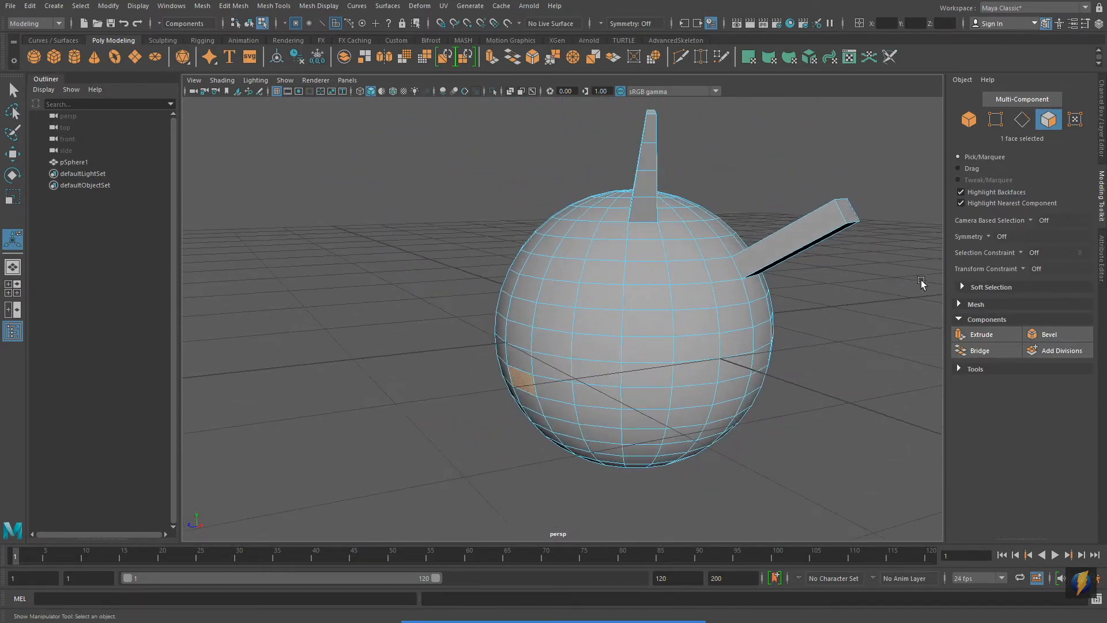
{"action": "left_click", "coordinate": [1009, 333]}
Try pulling the lower face outward along its local normal, and undo the move.
{"action": "left_click_drag", "start_coordinate": [600, 263], "coordinate": [339, 448], "text": "alt"}
{"action": "key", "text": "ctrl+z"}
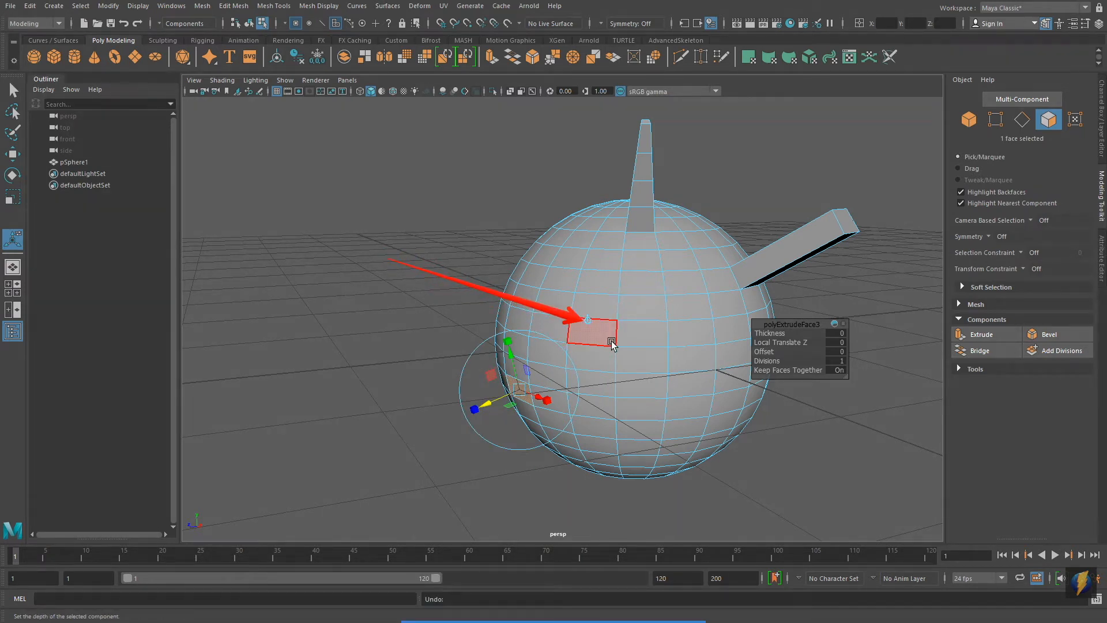
{"action": "mouse_move", "coordinate": [669, 369]}
{"action": "left_mouse_down", "text": "alt"}
{"action": "mouse_move", "coordinate": [650, 366]}
{"action": "mouse_move", "coordinate": [695, 351]}
{"action": "mouse_move", "coordinate": [721, 372]}
{"action": "mouse_move", "coordinate": [662, 348]}
{"action": "left_mouse_up", "text": "alt"}
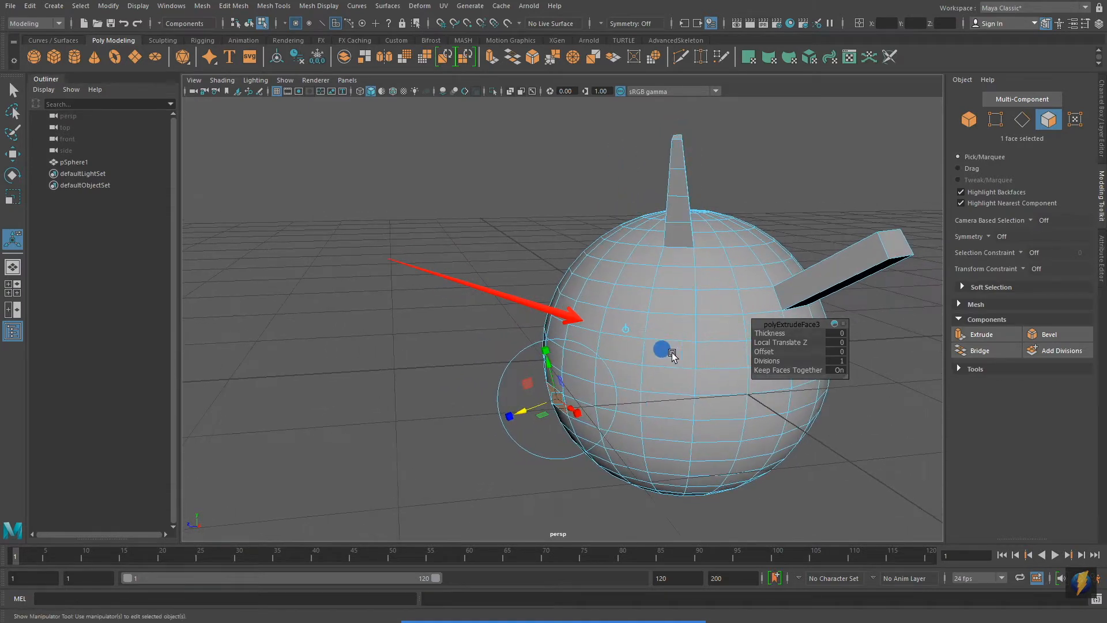
Switch the extrude manipulator to world axes and pull the lower face out horizontally along the world Z axis.
{"action": "left_click", "coordinate": [626, 330], "text": "alt"}
{"action": "left_click", "coordinate": [626, 329], "text": "alt"}
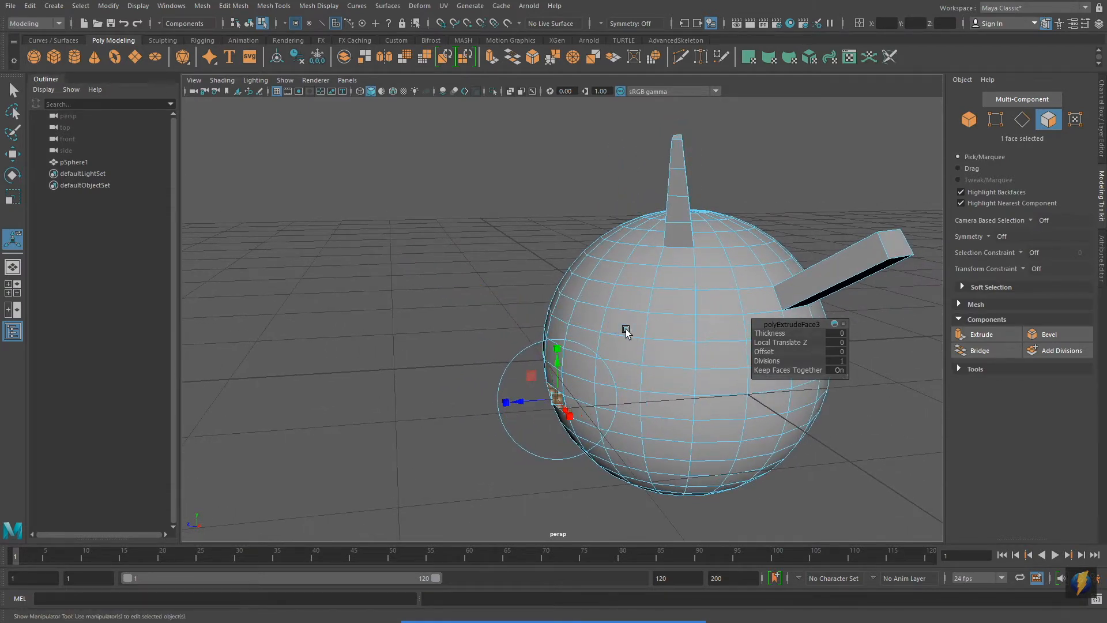
{"action": "left_click", "coordinate": [626, 330]}
{"action": "left_click", "coordinate": [626, 330]}
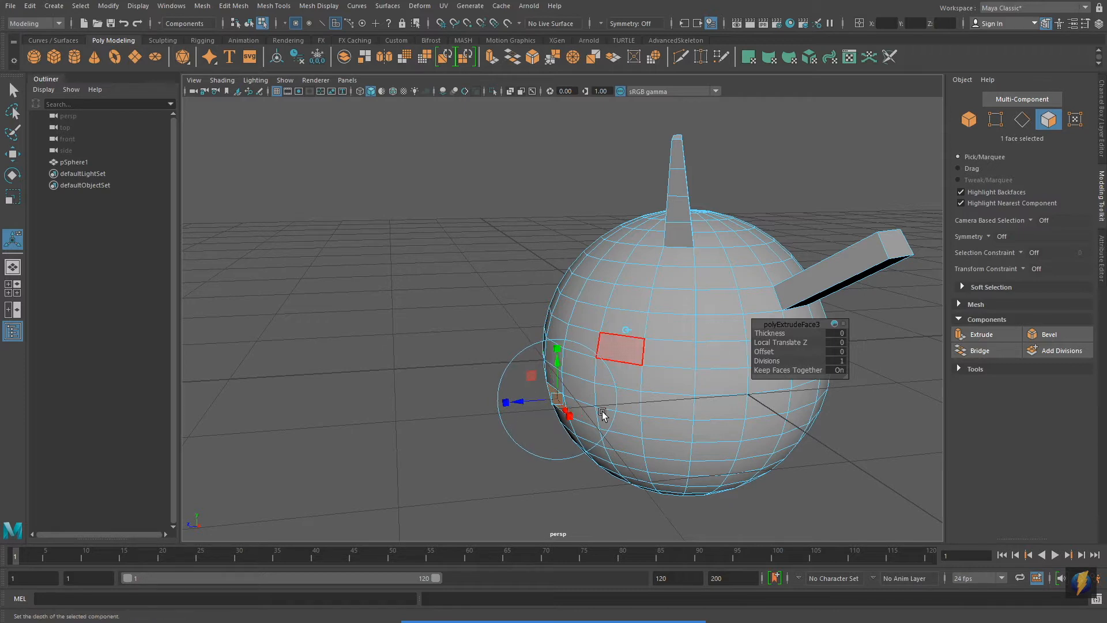
{"action": "left_click_drag", "start_coordinate": [520, 402], "coordinate": [296, 397]}
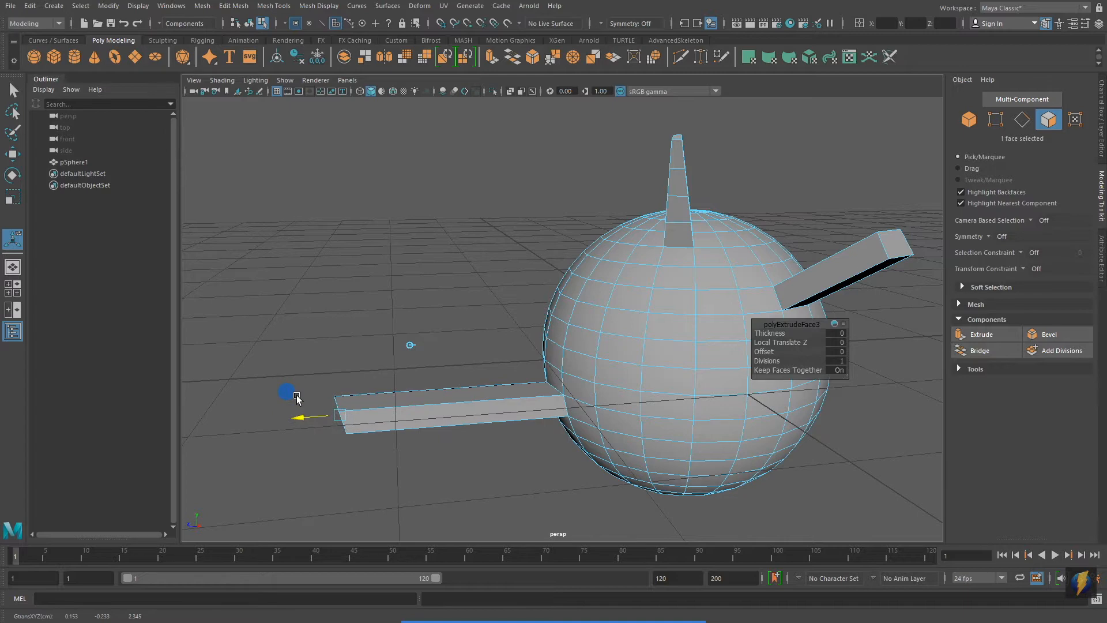
Extrude another face on the sphere's upper side straight up along the world Y axis.
{"action": "left_click_drag", "start_coordinate": [566, 405], "coordinate": [536, 348], "text": "alt"}
{"action": "left_click", "coordinate": [645, 337]}
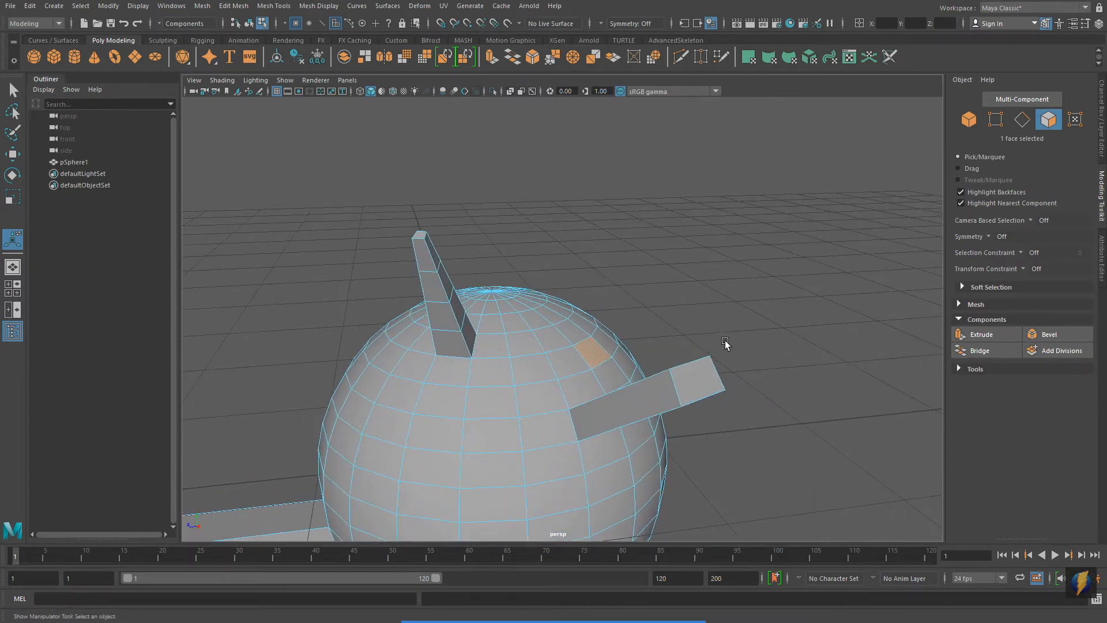
{"action": "left_click", "coordinate": [978, 334]}
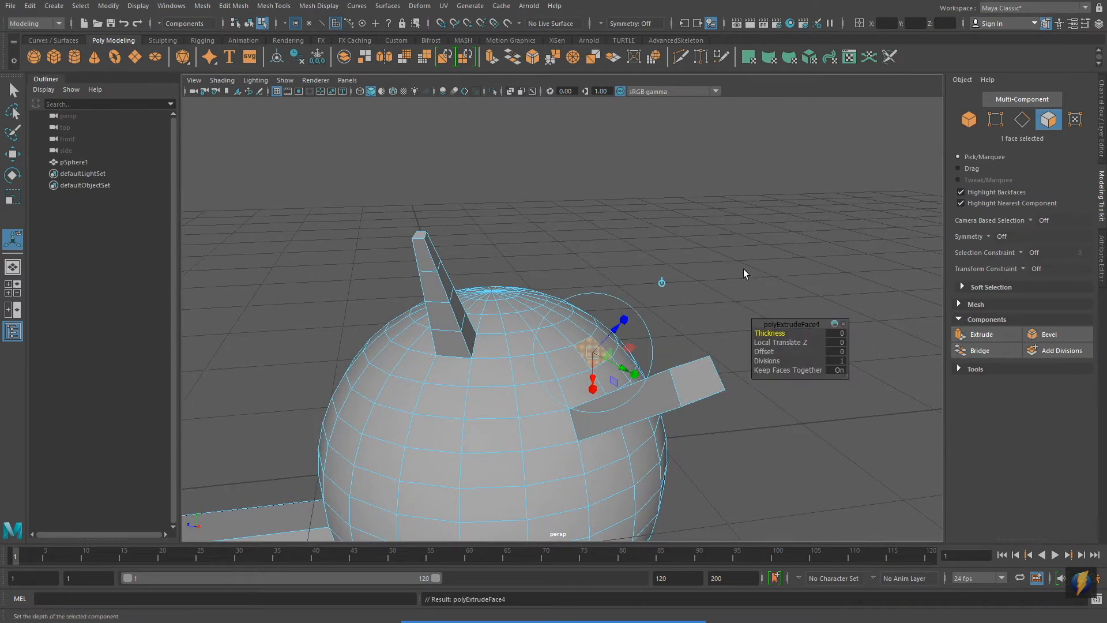
{"action": "left_click", "coordinate": [662, 283]}
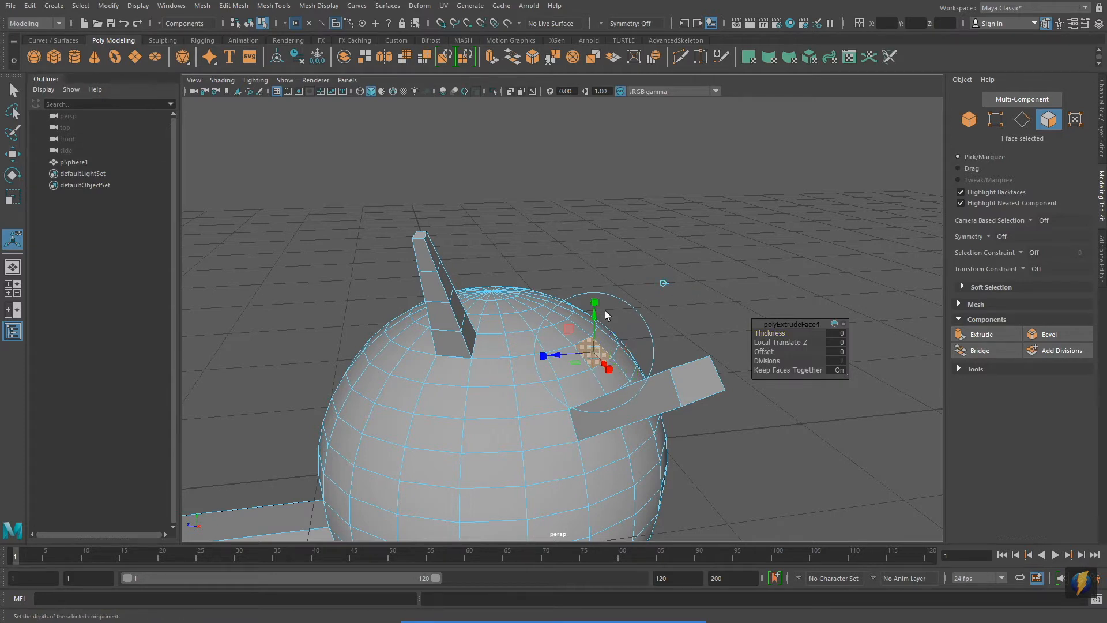
{"action": "left_click_drag", "start_coordinate": [595, 314], "coordinate": [585, 144]}
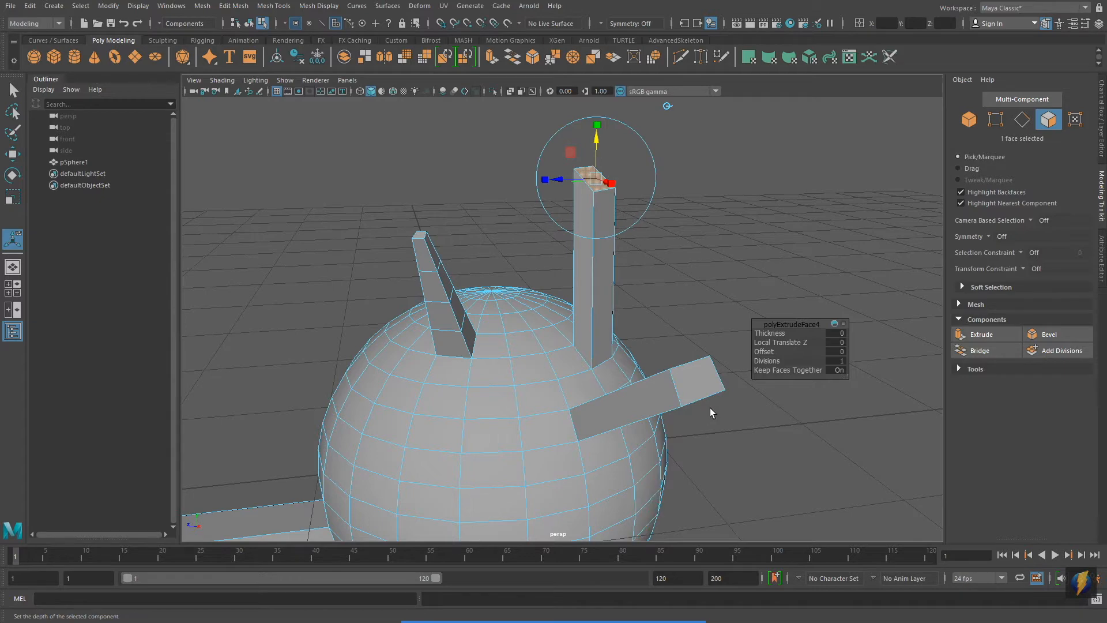
{"action": "right_click_drag", "start_coordinate": [711, 410], "coordinate": [596, 410], "text": "alt"}
{"action": "middle_click_drag", "start_coordinate": [596, 409], "coordinate": [641, 353], "text": "alt"}
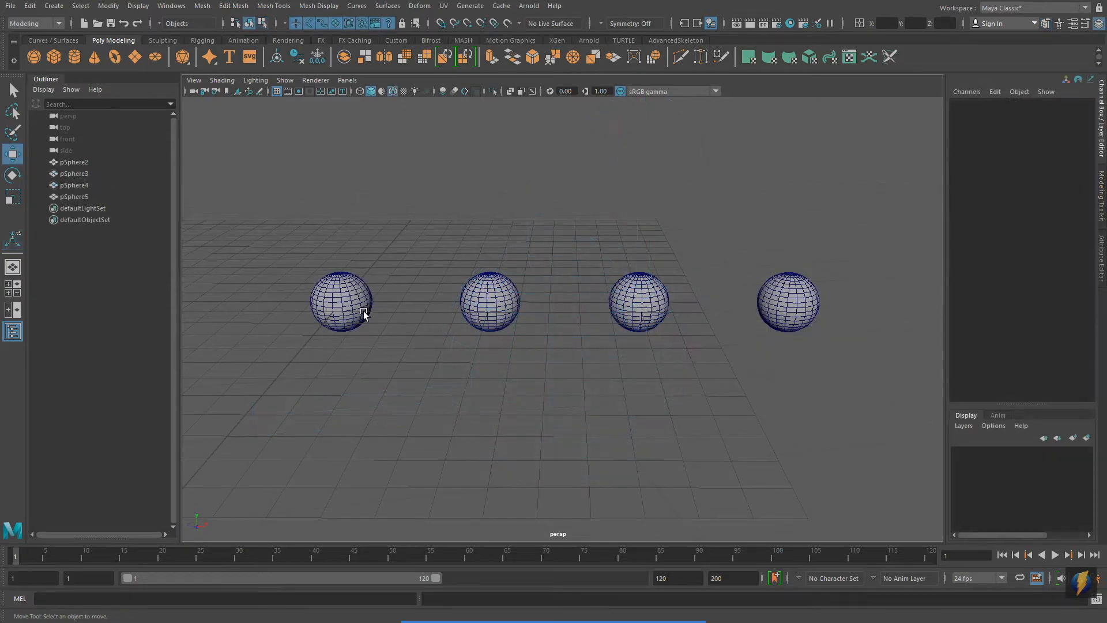
Select all faces in the upper half of the leftmost sphere, working in the front view.
{"action": "left_click", "coordinate": [366, 312]}
{"action": "key", "text": "space"}
{"action": "key", "text": "space"}
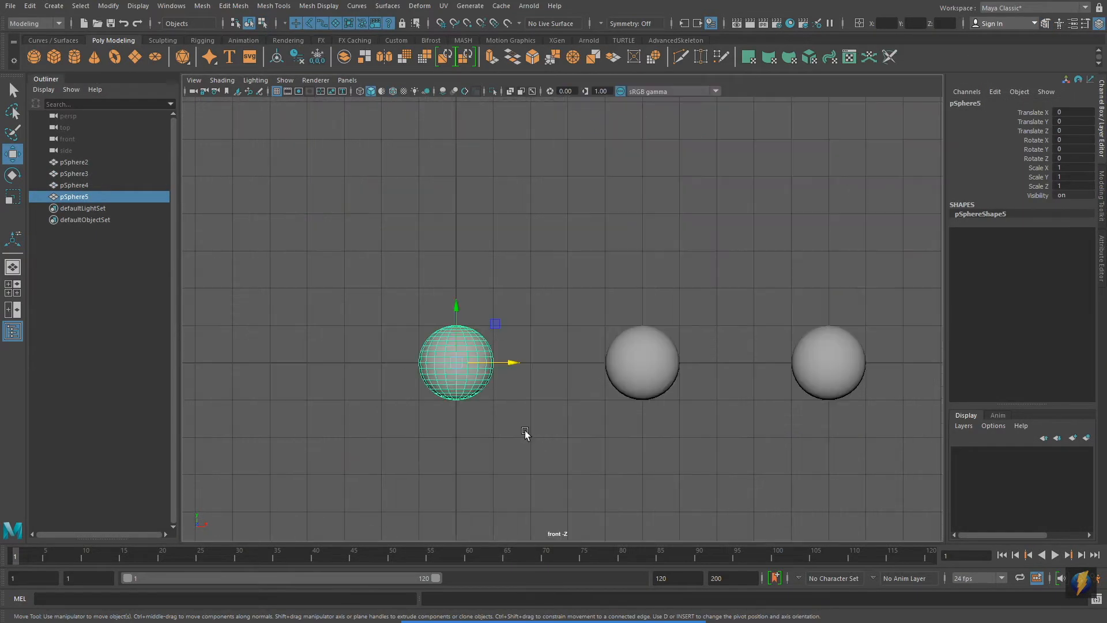
{"action": "middle_click_drag", "start_coordinate": [531, 428], "coordinate": [603, 384], "text": "alt"}
{"action": "scroll", "coordinate": [781, 396], "scroll_direction": "up", "scroll_amount": 6}
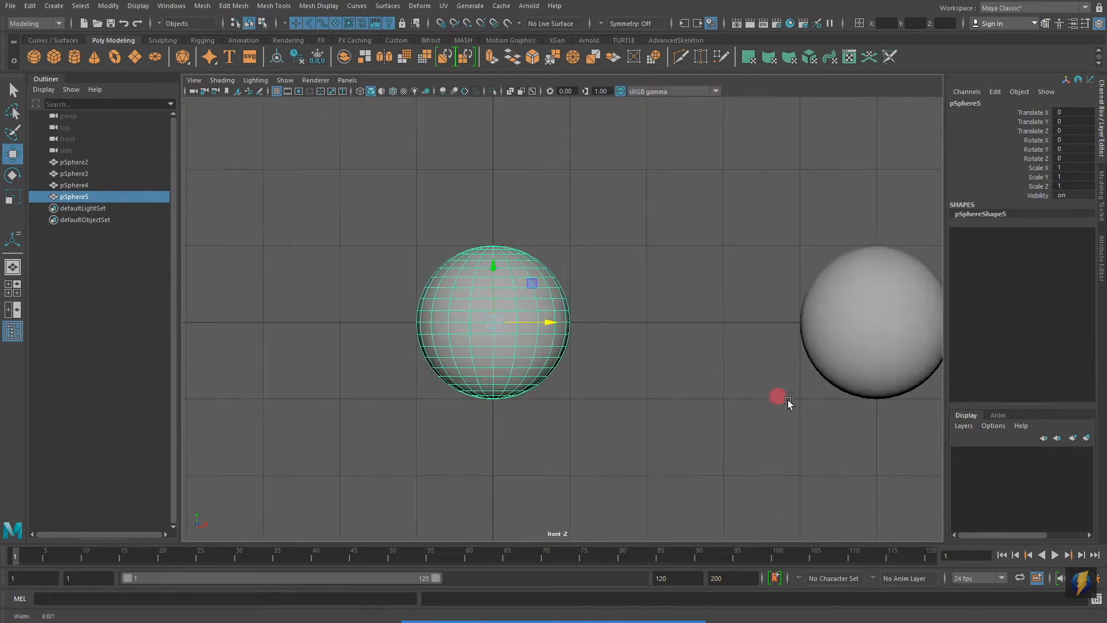
{"action": "right_click_drag", "start_coordinate": [447, 238], "coordinate": [407, 240]}
{"action": "left_click_drag", "start_coordinate": [291, 192], "coordinate": [680, 321]}
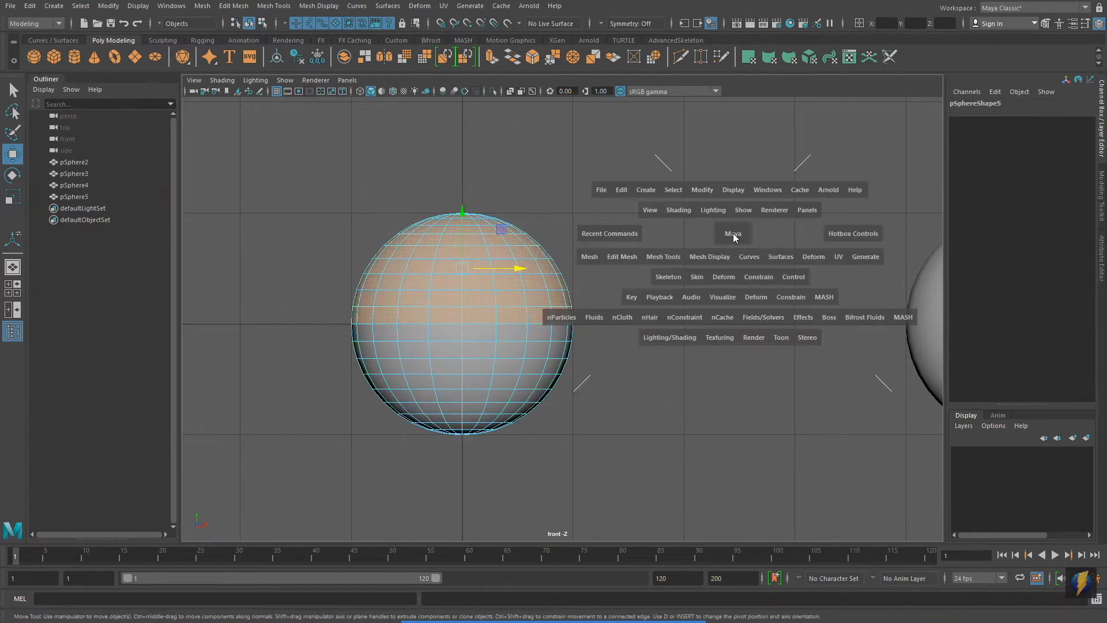
Return to the perspective view and extrude the selected upper-half faces outward with a Local Translate Z of about 0.87.
{"action": "key", "text": "space"}
{"action": "key", "text": "space"}
{"action": "middle_click_drag", "start_coordinate": [620, 301], "coordinate": [743, 337], "text": "alt"}
{"action": "scroll", "coordinate": [455, 340], "scroll_direction": "up", "scroll_amount": 3}
{"action": "left_click", "coordinate": [1101, 192]}
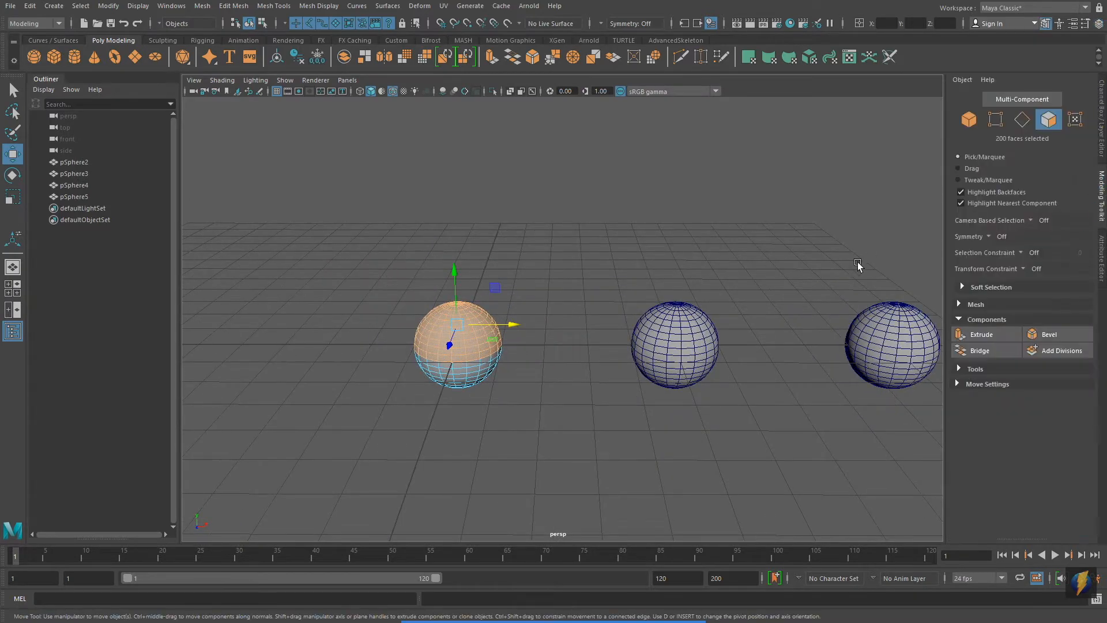
{"action": "scroll", "coordinate": [865, 261], "scroll_direction": "up", "scroll_amount": 4}
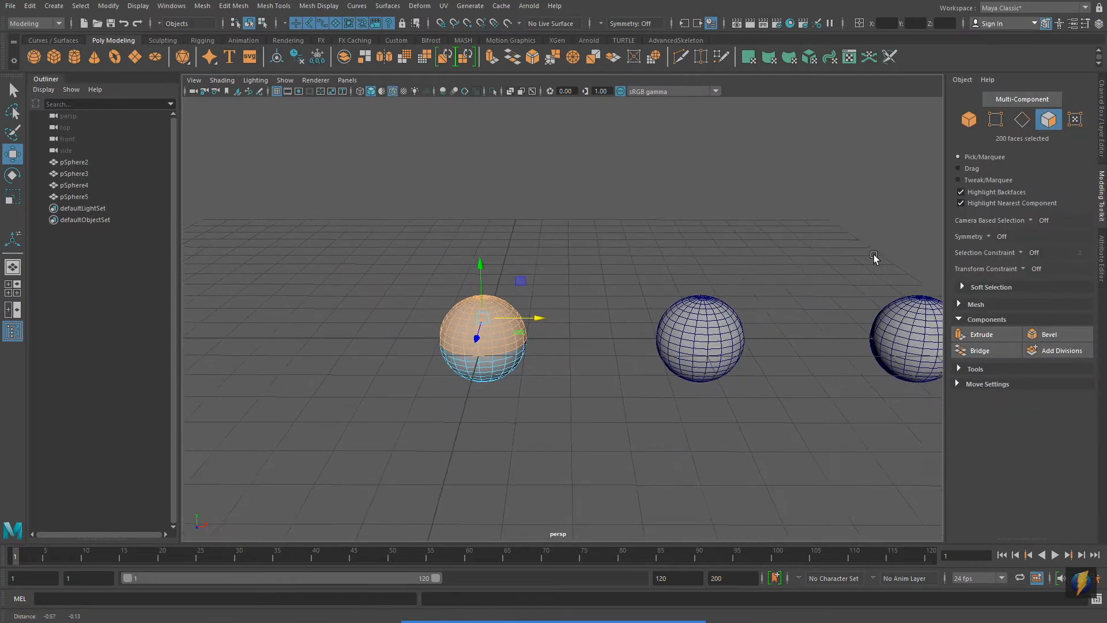
{"action": "left_click", "coordinate": [982, 334]}
{"action": "left_click_drag", "start_coordinate": [549, 315], "coordinate": [631, 309]}
Select all faces in the upper half of the second sphere, working in the front view.
{"action": "left_click", "coordinate": [631, 281]}
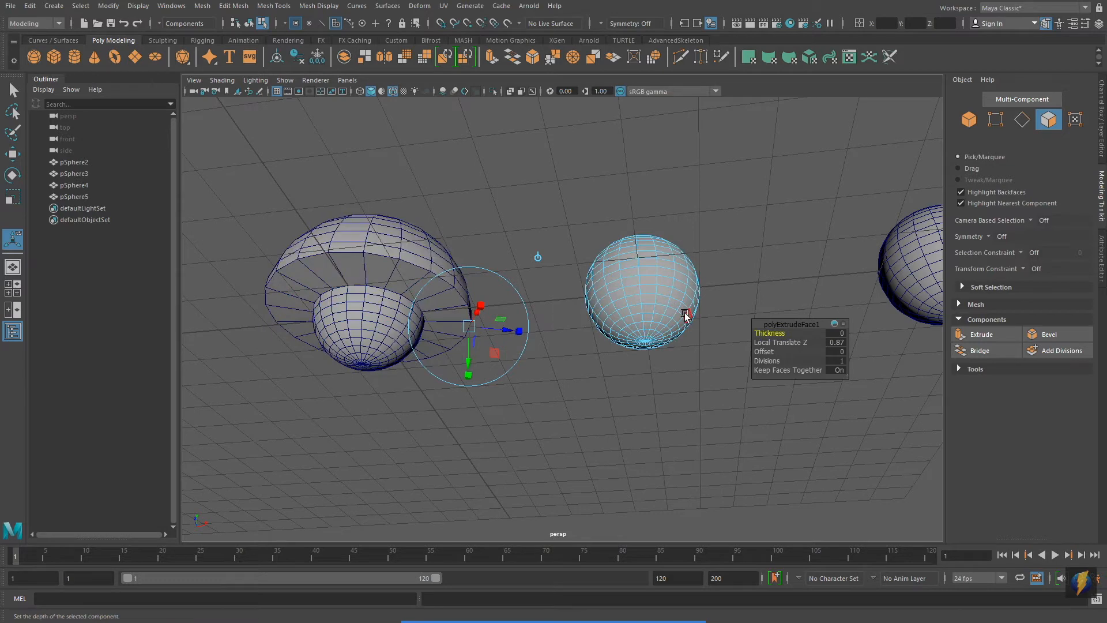
{"action": "left_click_drag", "start_coordinate": [670, 355], "coordinate": [647, 348], "text": "alt"}
{"action": "right_click_drag", "start_coordinate": [648, 297], "coordinate": [670, 310]}
{"action": "key", "text": "space"}
{"action": "key", "text": "space"}
{"action": "key", "text": "f"}
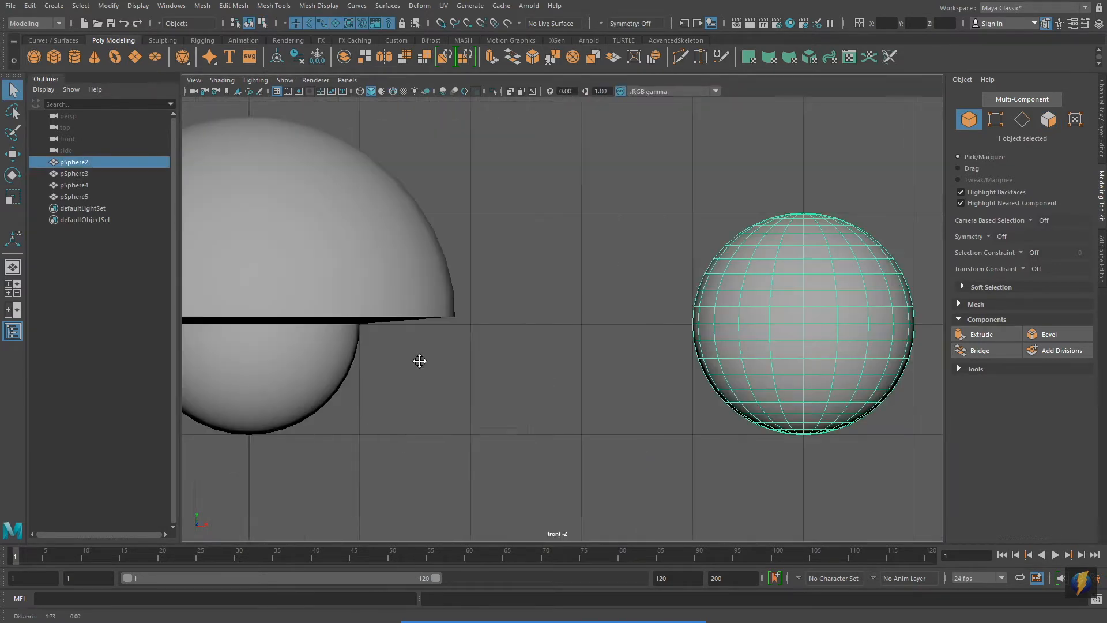
{"action": "right_click", "coordinate": [597, 275]}
{"action": "left_click", "coordinate": [597, 306]}
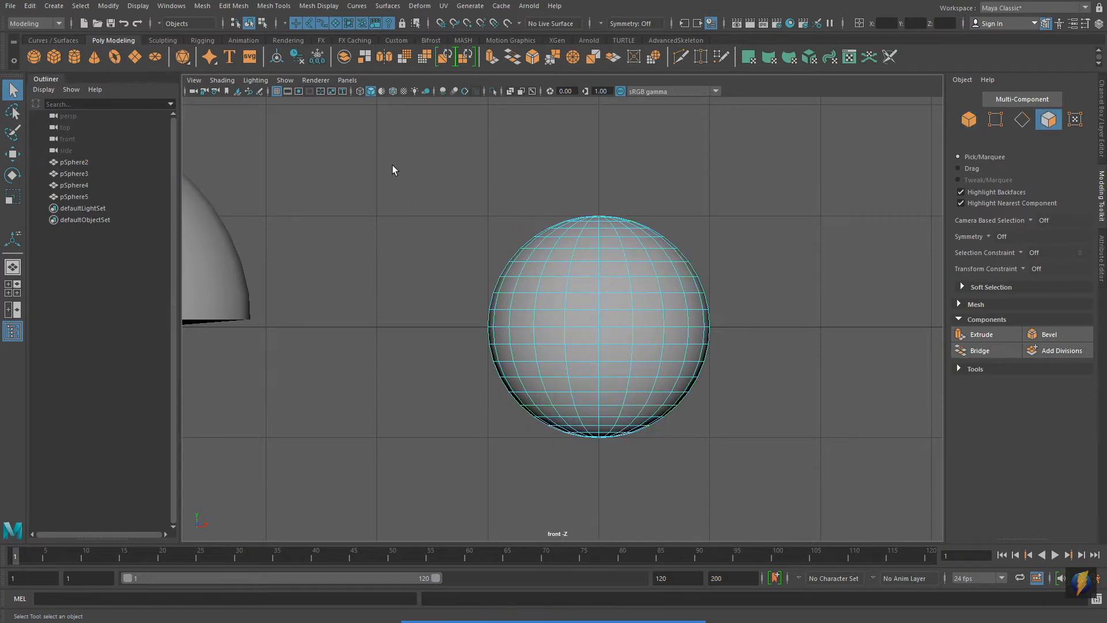
{"action": "left_click_drag", "start_coordinate": [389, 163], "coordinate": [768, 322]}
Extrude the second sphere's selected upper-half faces outward with a Local Translate Z of about 0.68.
{"action": "key", "text": "space"}
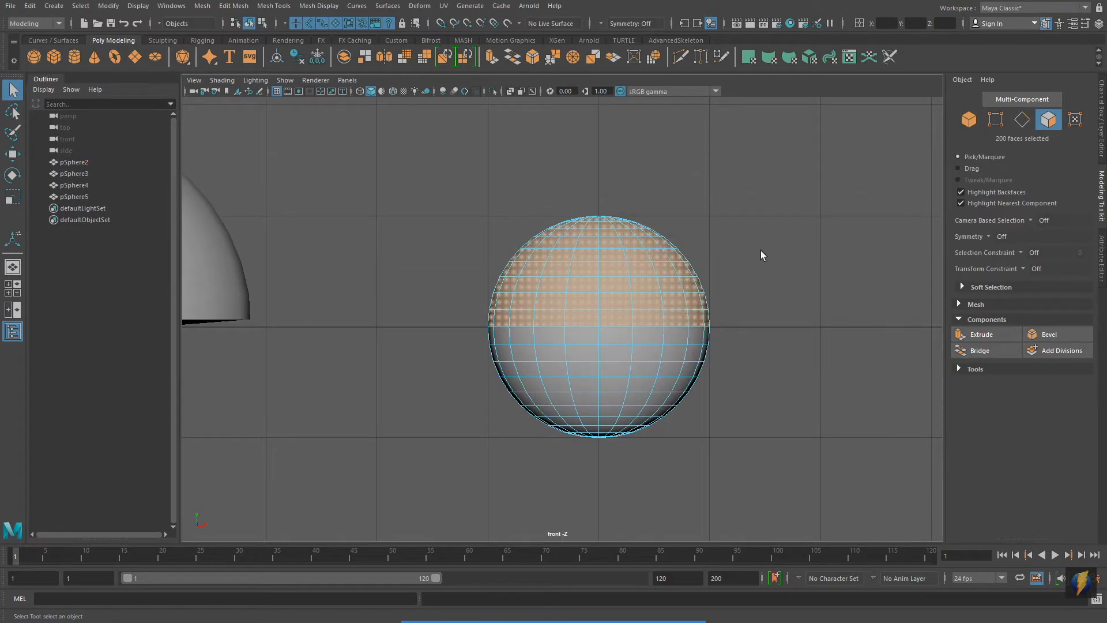
{"action": "key", "text": "space"}
{"action": "left_click_drag", "start_coordinate": [713, 291], "coordinate": [706, 322], "text": "alt"}
{"action": "left_click", "coordinate": [981, 335]}
{"action": "left_click_drag", "start_coordinate": [653, 374], "coordinate": [603, 362], "text": "alt"}
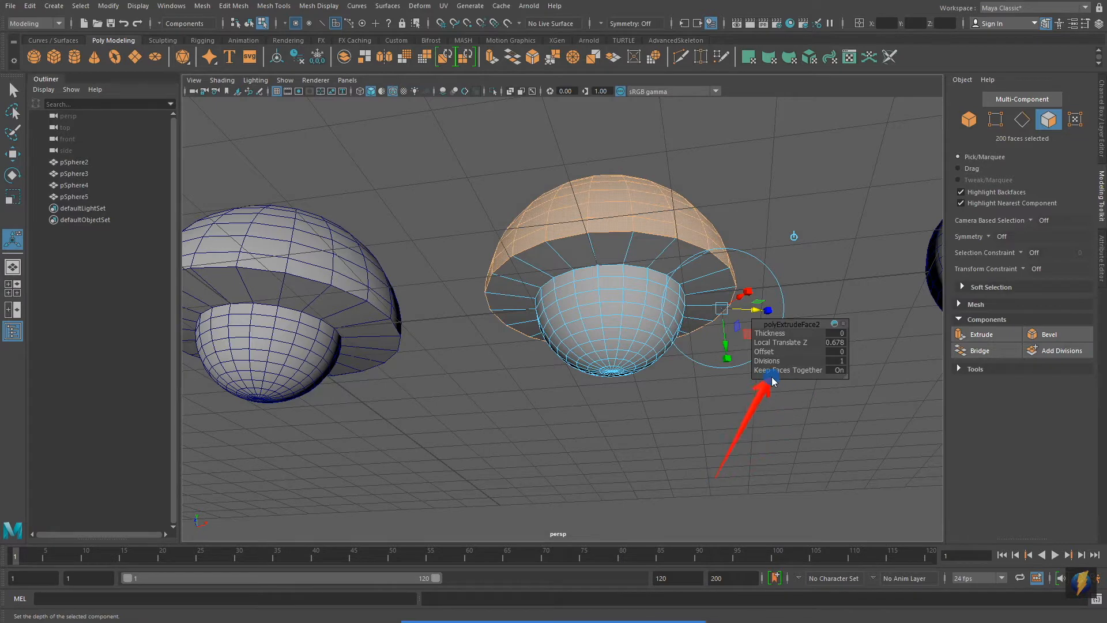
Turn off Keep Faces Together so that each face of the second sphere's upper half extrudes separately.
{"action": "left_click", "coordinate": [839, 370]}
{"action": "left_click_drag", "start_coordinate": [612, 324], "coordinate": [636, 351], "text": "alt"}
{"action": "left_click_drag", "start_coordinate": [606, 388], "coordinate": [623, 366], "text": "alt"}
{"action": "right_click_drag", "start_coordinate": [623, 366], "coordinate": [412, 334], "text": "alt"}
{"action": "mouse_move", "coordinate": [413, 335]}
{"action": "left_mouse_down", "text": "alt"}
{"action": "mouse_move", "coordinate": [383, 321]}
{"action": "mouse_move", "coordinate": [415, 339]}
{"action": "left_mouse_up", "text": "alt"}
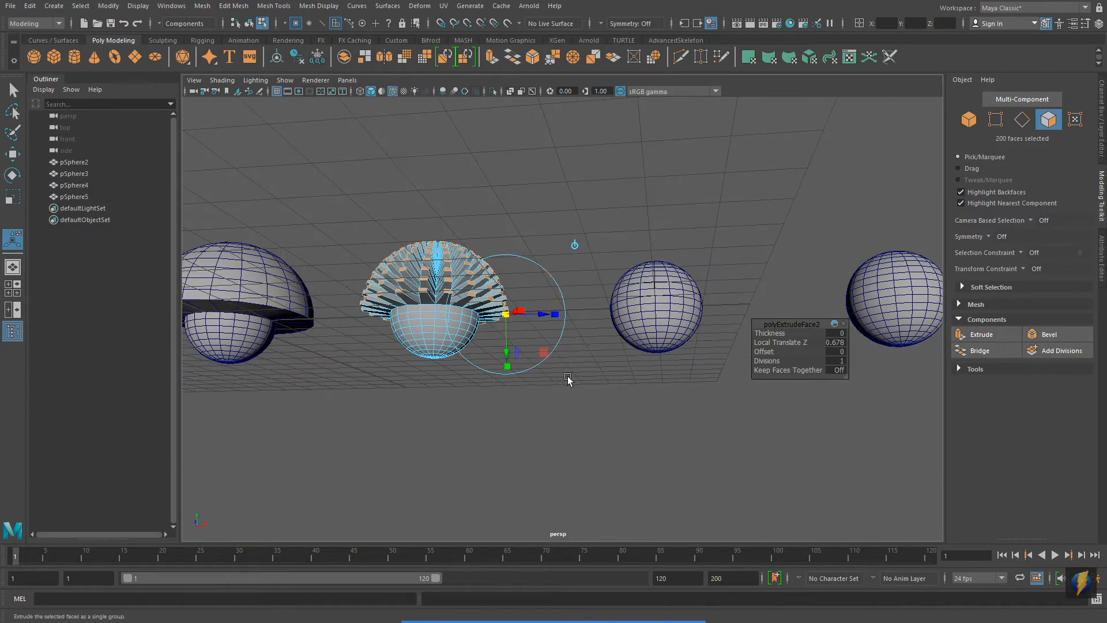
Select all faces in the upper half of the third sphere, working in the front view.
{"action": "key", "text": "F8"}
{"action": "left_click", "coordinate": [641, 326]}
{"action": "middle_click_drag", "start_coordinate": [641, 326], "coordinate": [656, 366], "text": "alt"}
{"action": "left_click_drag", "start_coordinate": [656, 367], "coordinate": [606, 392], "text": "alt"}
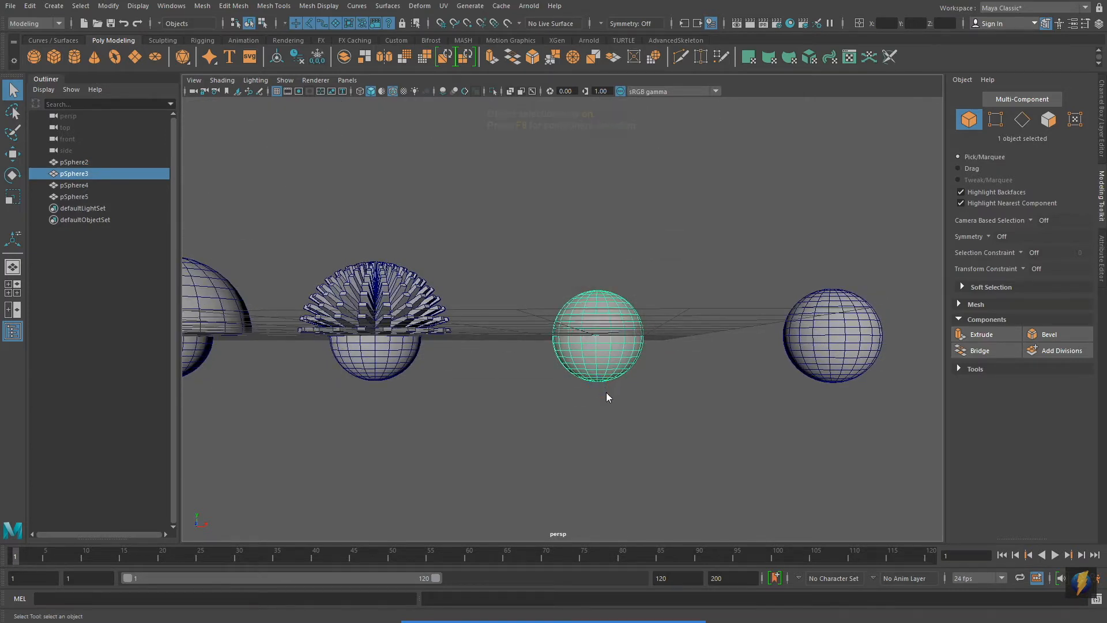
{"action": "key", "text": "space"}
{"action": "key", "text": "space"}
{"action": "right_click_drag", "start_coordinate": [585, 400], "coordinate": [633, 379], "text": "alt"}
{"action": "middle_click_drag", "start_coordinate": [686, 360], "coordinate": [439, 368], "text": "alt"}
{"action": "right_click_drag", "start_coordinate": [440, 368], "coordinate": [778, 370], "text": "alt"}
{"action": "middle_click_drag", "start_coordinate": [687, 335], "coordinate": [646, 332], "text": "alt"}
{"action": "right_click_drag", "start_coordinate": [596, 270], "coordinate": [593, 297]}
{"action": "left_click_drag", "start_coordinate": [353, 187], "coordinate": [742, 344]}
Extrude the third sphere's selected upper-half faces straight up along the world Y axis, using the manipulator's world axes.
{"action": "key", "text": "space"}
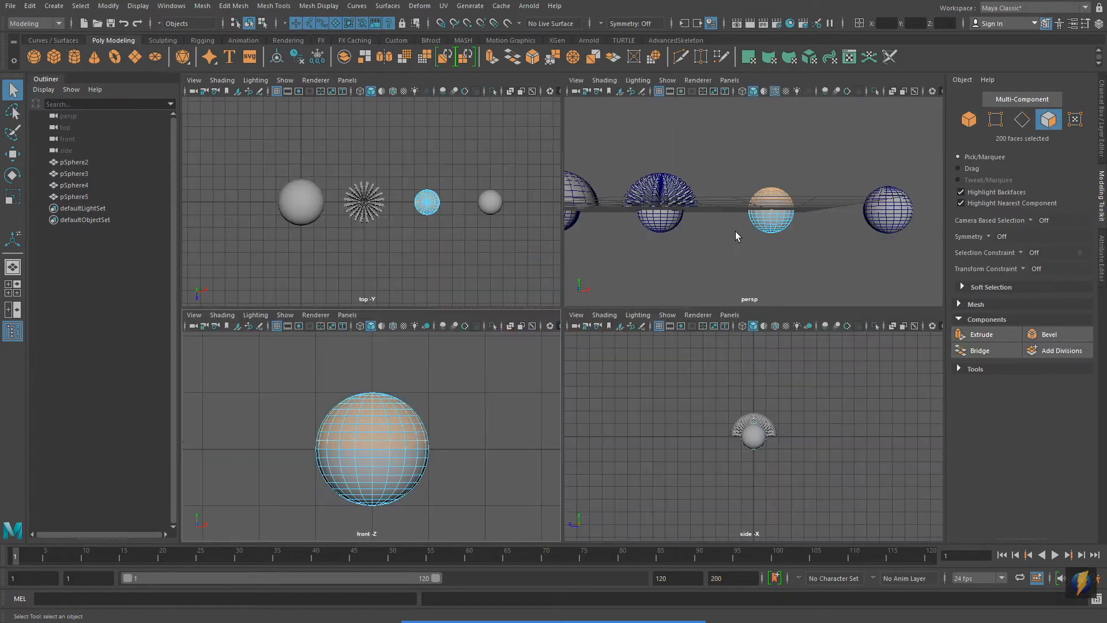
{"action": "key", "text": "space"}
{"action": "left_click_drag", "start_coordinate": [718, 265], "coordinate": [721, 340], "text": "alt"}
{"action": "right_click_drag", "start_coordinate": [631, 352], "coordinate": [665, 370], "text": "alt"}
{"action": "middle_click_drag", "start_coordinate": [663, 369], "coordinate": [649, 336], "text": "alt"}
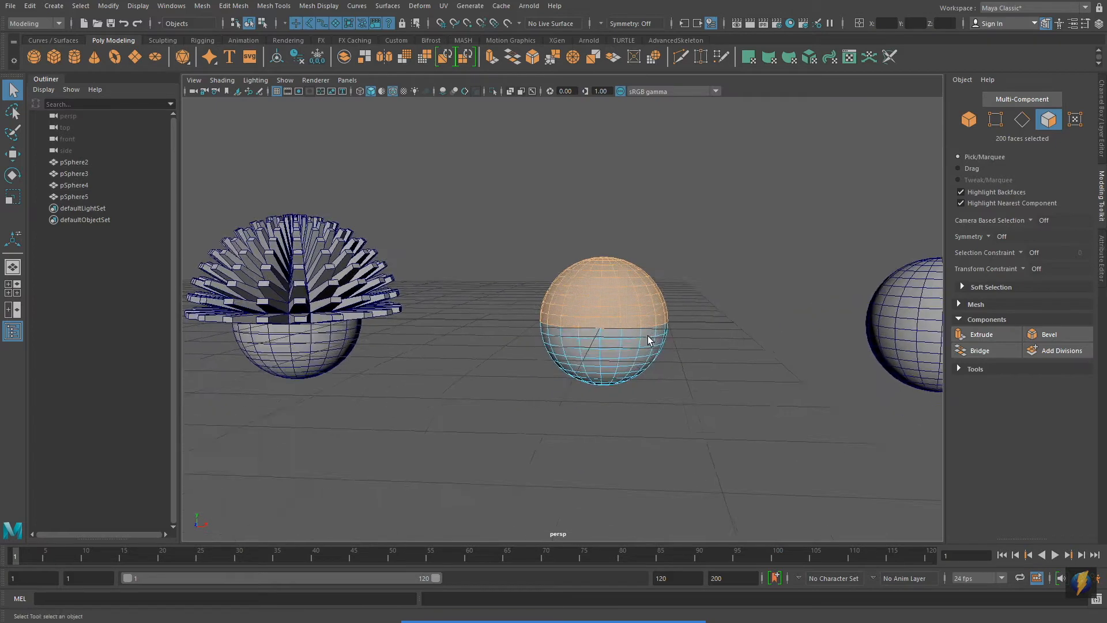
{"action": "left_click_drag", "start_coordinate": [648, 336], "coordinate": [651, 367], "text": "alt"}
{"action": "left_click", "coordinate": [999, 335]}
{"action": "middle_click_drag", "start_coordinate": [731, 395], "coordinate": [673, 390], "text": "alt"}
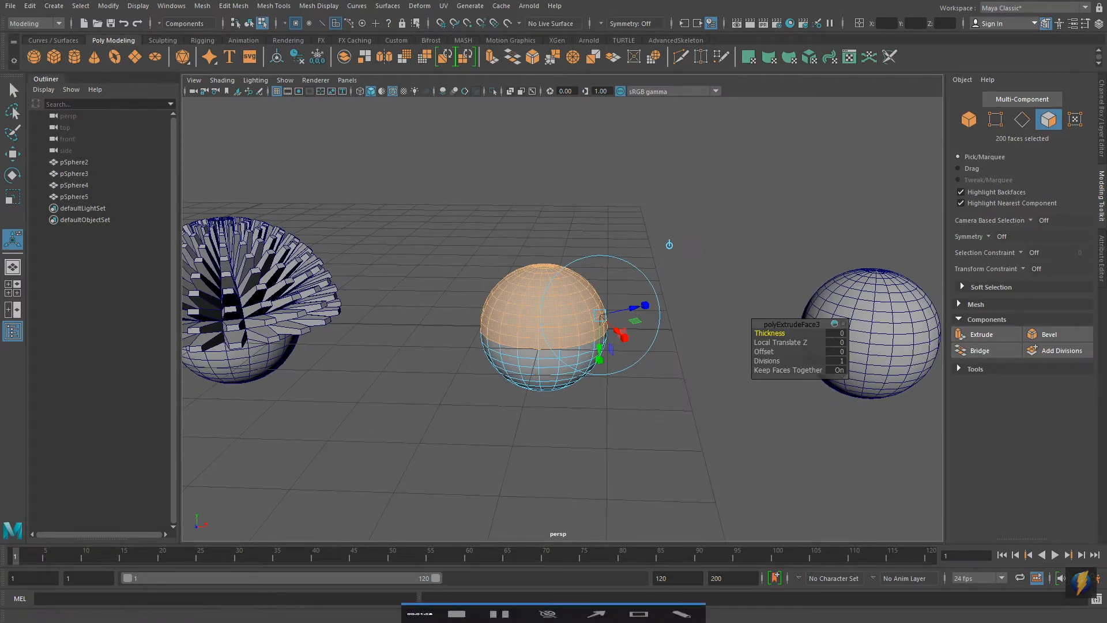
{"action": "left_click_drag", "start_coordinate": [842, 126], "coordinate": [679, 227]}
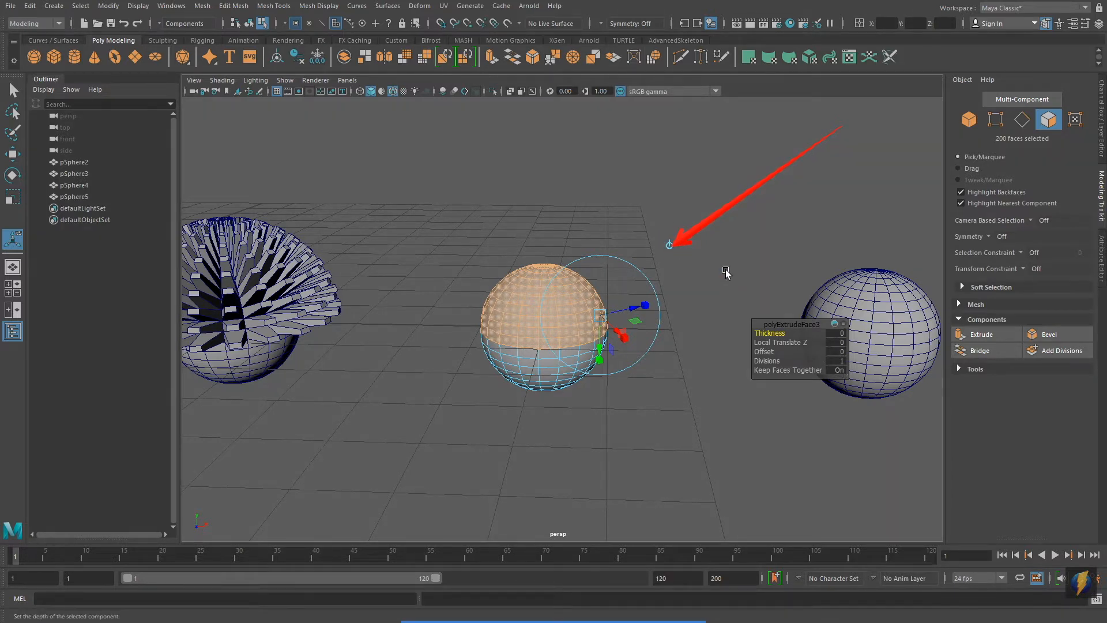
{"action": "left_click", "coordinate": [668, 246]}
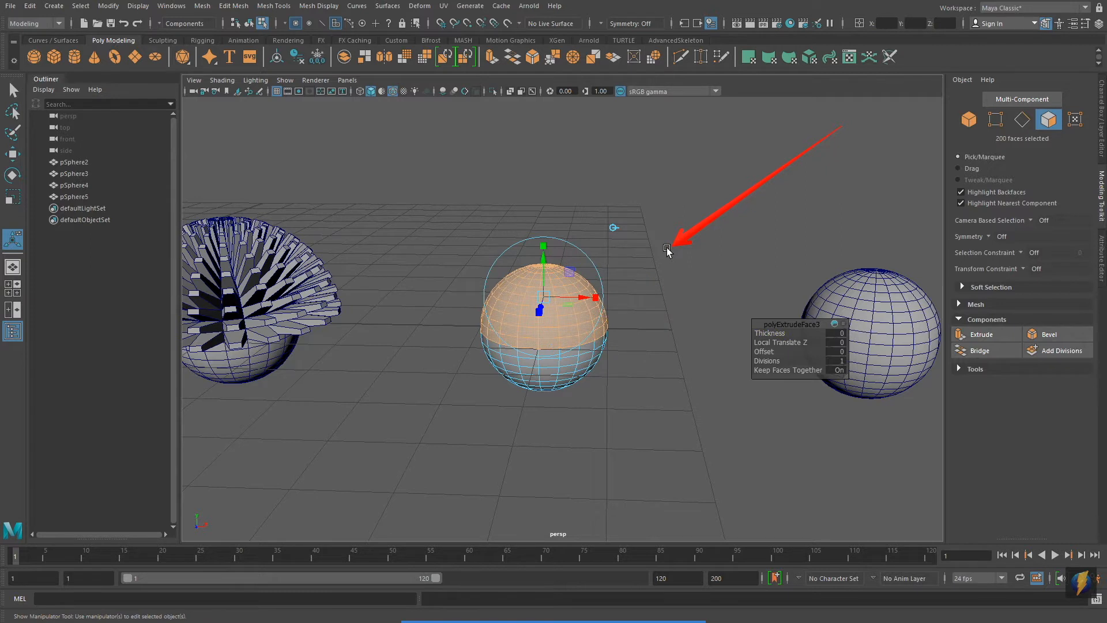
{"action": "left_click_drag", "start_coordinate": [541, 261], "coordinate": [530, 142]}
{"action": "left_click_drag", "start_coordinate": [657, 365], "coordinate": [597, 364], "text": "alt"}
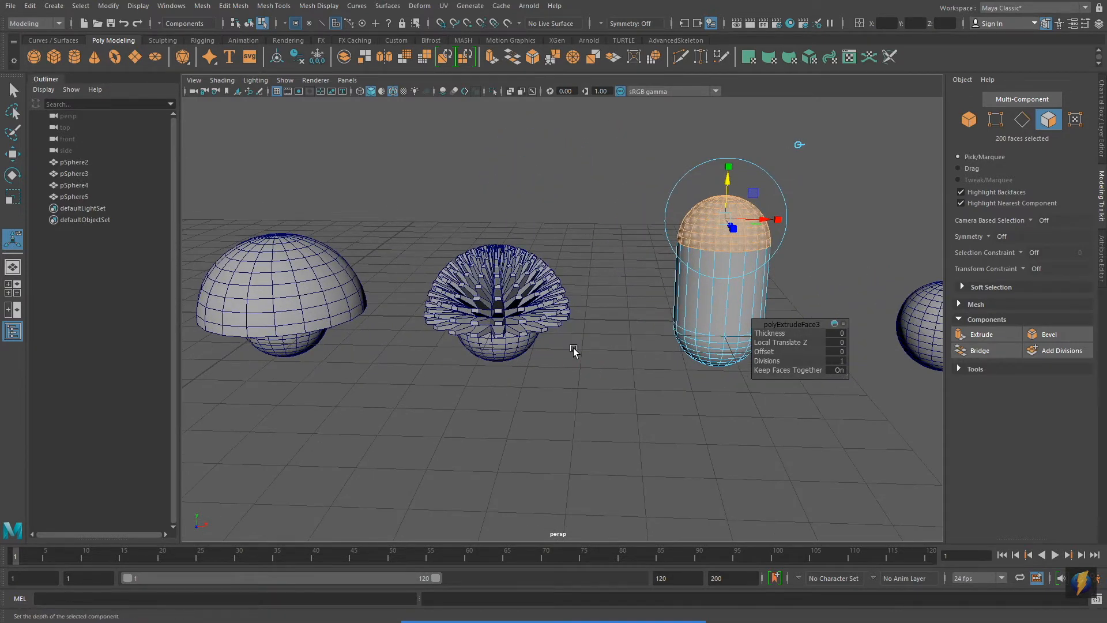
Select a three-by-three block of neighbouring faces on the side of the rightmost sphere.
{"action": "middle_click_drag", "start_coordinate": [770, 416], "coordinate": [390, 376], "text": "alt"}
{"action": "left_click_drag", "start_coordinate": [389, 376], "coordinate": [403, 368], "text": "alt"}
{"action": "right_click_drag", "start_coordinate": [403, 369], "coordinate": [606, 363], "text": "alt"}
{"action": "middle_click_drag", "start_coordinate": [606, 362], "coordinate": [603, 434], "text": "alt"}
{"action": "left_click", "coordinate": [542, 349]}
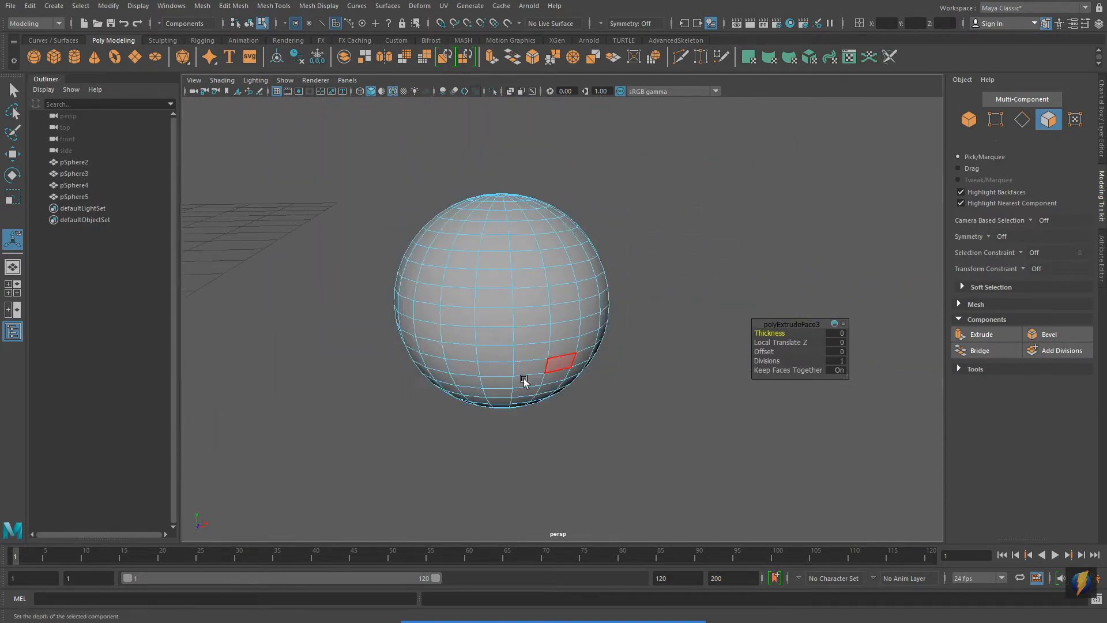
{"action": "right_click_drag", "start_coordinate": [542, 348], "coordinate": [613, 376], "text": "alt"}
{"action": "left_click", "coordinate": [505, 263]}
{"action": "left_click", "coordinate": [478, 264], "text": "shift"}
{"action": "left_click", "coordinate": [500, 282], "text": "ctrl+shift"}
{"action": "left_click", "coordinate": [515, 313], "text": "ctrl+shift"}
{"action": "left_click", "coordinate": [464, 316], "text": "ctrl+shift"}
{"action": "left_click", "coordinate": [407, 316], "text": "ctrl+shift"}
{"action": "left_click", "coordinate": [403, 287], "text": "ctrl+shift"}
{"action": "left_click", "coordinate": [407, 257], "text": "ctrl+shift"}
{"action": "left_click_drag", "start_coordinate": [514, 311], "coordinate": [725, 372], "text": "alt"}
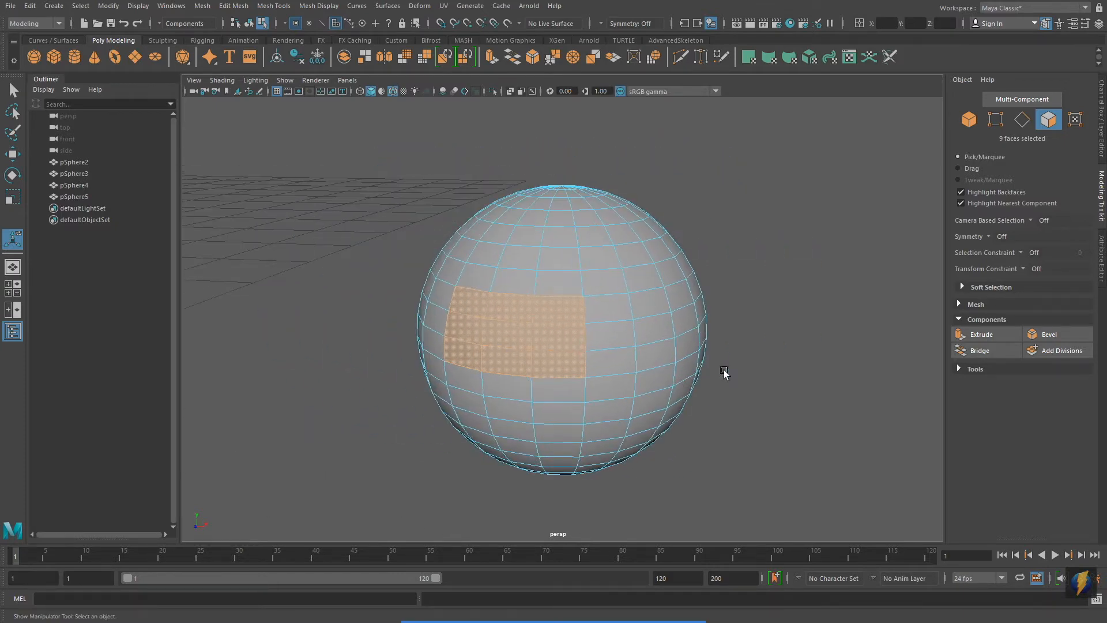
Extrude the nine-face block on the rightmost sphere using the extrude manipulator.
{"action": "left_click", "coordinate": [981, 334]}
{"action": "left_click_drag", "start_coordinate": [434, 360], "coordinate": [465, 383]}
{"action": "mouse_move", "coordinate": [465, 383]}
{"action": "right_mouse_down", "text": "alt"}
{"action": "mouse_move", "coordinate": [599, 391]}
{"action": "mouse_move", "coordinate": [454, 378]}
{"action": "right_mouse_up", "text": "alt"}
{"action": "mouse_move", "coordinate": [454, 378]}
{"action": "left_mouse_down", "text": "alt"}
{"action": "mouse_move", "coordinate": [540, 378]}
{"action": "mouse_move", "coordinate": [452, 377]}
{"action": "left_mouse_up", "text": "alt"}
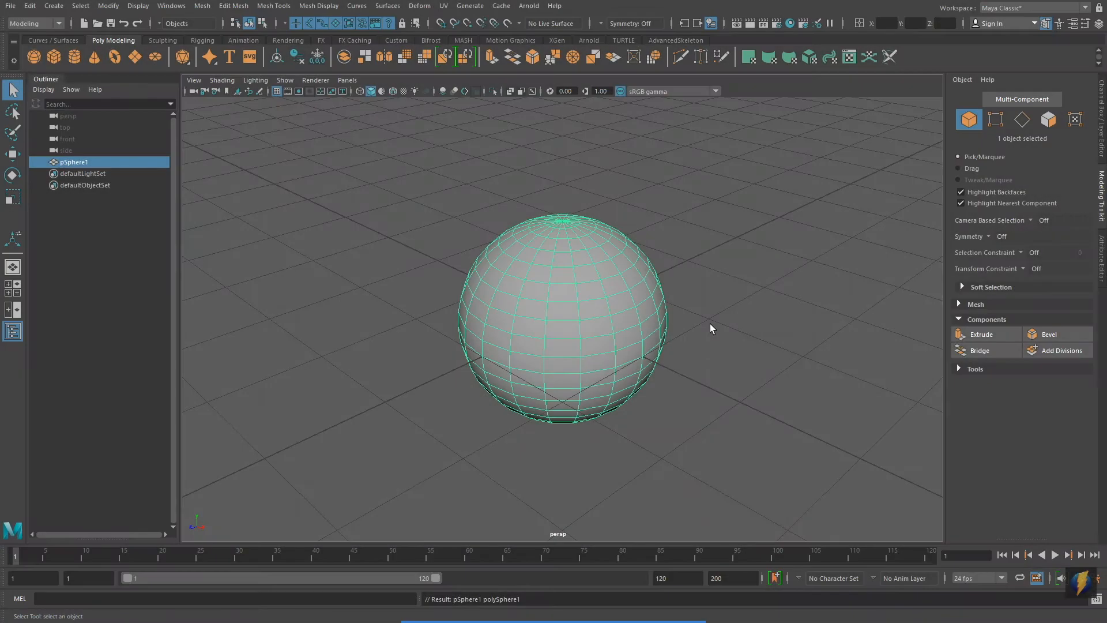
Select a three-by-three block of faces on the side of the new sphere facing the camera.
{"action": "right_click_drag", "start_coordinate": [587, 292], "coordinate": [587, 331]}
{"action": "right_click_drag", "start_coordinate": [458, 344], "coordinate": [571, 363], "text": "alt"}
{"action": "left_click_drag", "start_coordinate": [594, 375], "coordinate": [622, 335], "text": "alt"}
{"action": "mouse_move", "coordinate": [517, 259]}
{"action": "left_mouse_down"}
{"action": "mouse_move", "coordinate": [606, 316]}
{"action": "mouse_move", "coordinate": [494, 280]}
{"action": "mouse_move", "coordinate": [691, 346]}
{"action": "mouse_move", "coordinate": [681, 341]}
{"action": "left_mouse_up"}
Extrude the nine selected faces and scale them down uniformly to form an inset block.
{"action": "left_click", "coordinate": [1003, 339]}
{"action": "left_click", "coordinate": [560, 337]}
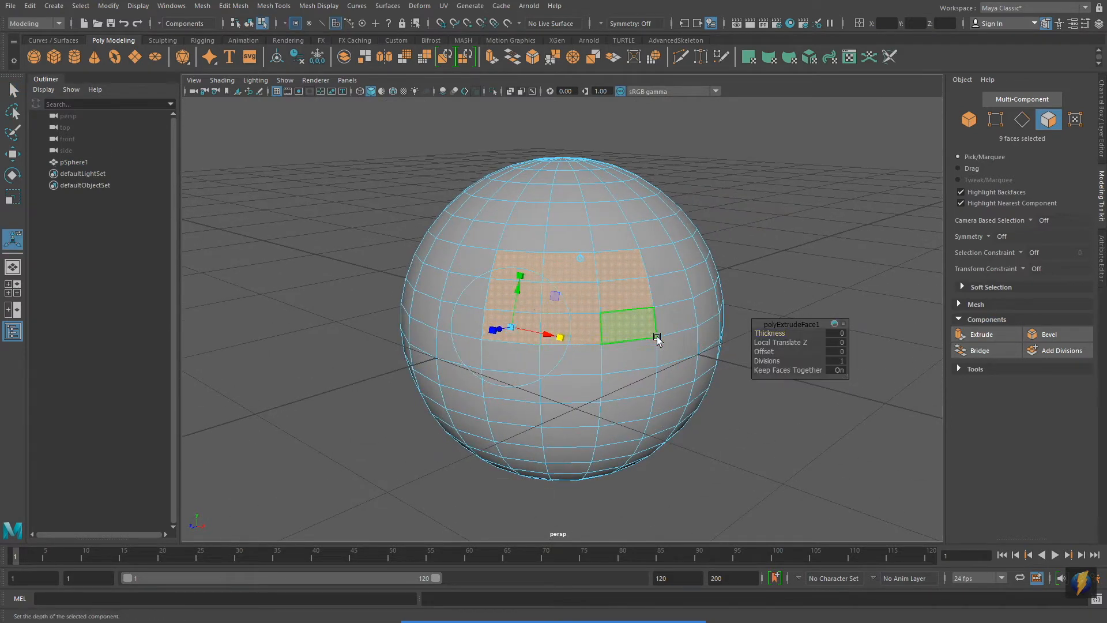
{"action": "left_click_drag", "start_coordinate": [510, 329], "coordinate": [503, 328]}
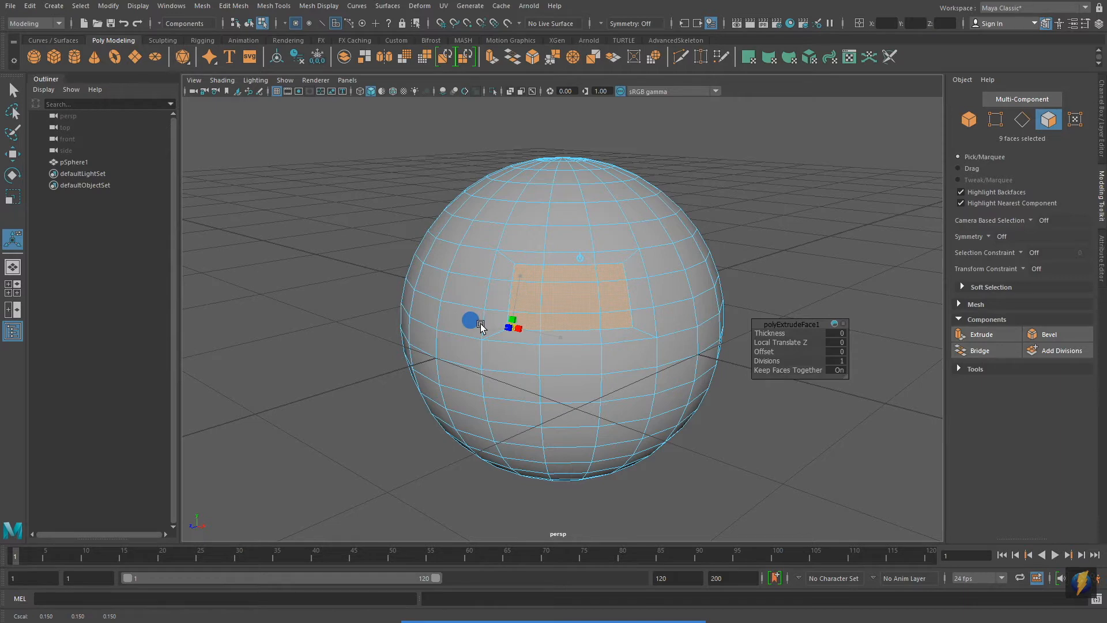
{"action": "left_click_drag", "start_coordinate": [614, 421], "coordinate": [564, 438], "text": "alt"}
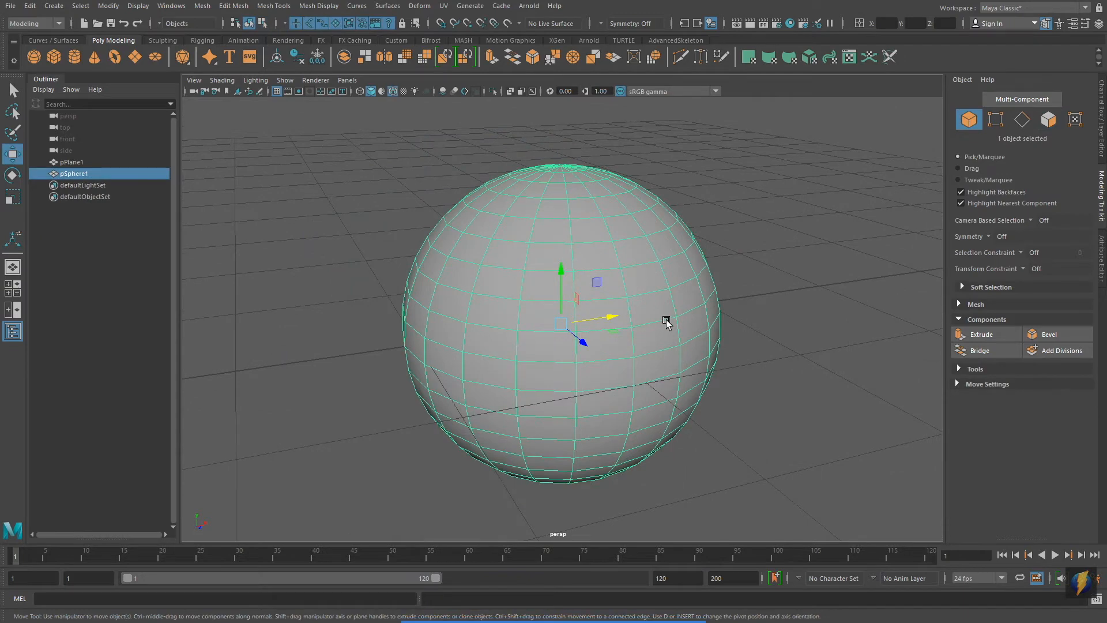
Extrude a single vertex on the lower half of the sphere into a spike with width 0.5 and length 1.
{"action": "right_click_drag", "start_coordinate": [662, 294], "coordinate": [617, 293]}
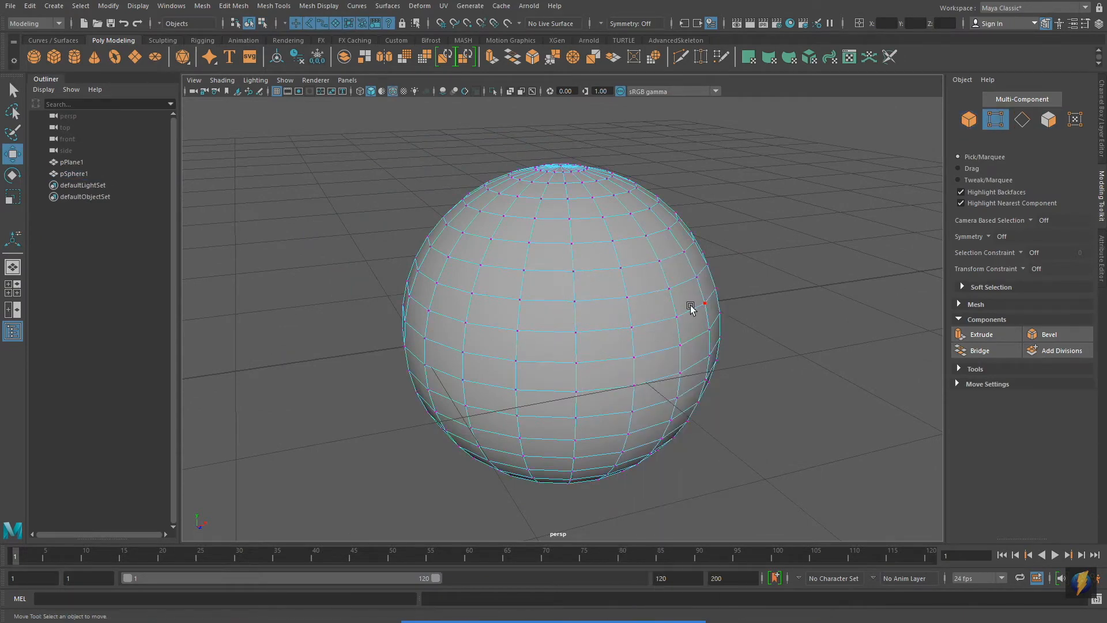
{"action": "left_click_drag", "start_coordinate": [685, 360], "coordinate": [675, 440], "text": "alt"}
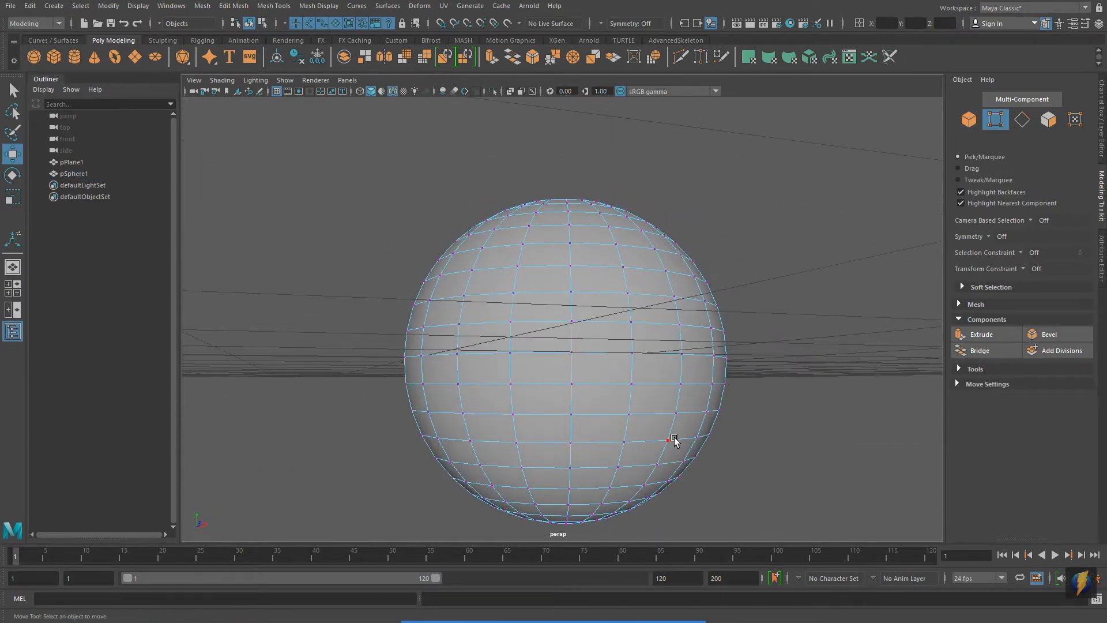
{"action": "left_click", "coordinate": [669, 443]}
{"action": "middle_click_drag", "start_coordinate": [748, 428], "coordinate": [711, 356], "text": "alt"}
{"action": "left_click_drag", "start_coordinate": [711, 356], "coordinate": [709, 363], "text": "alt"}
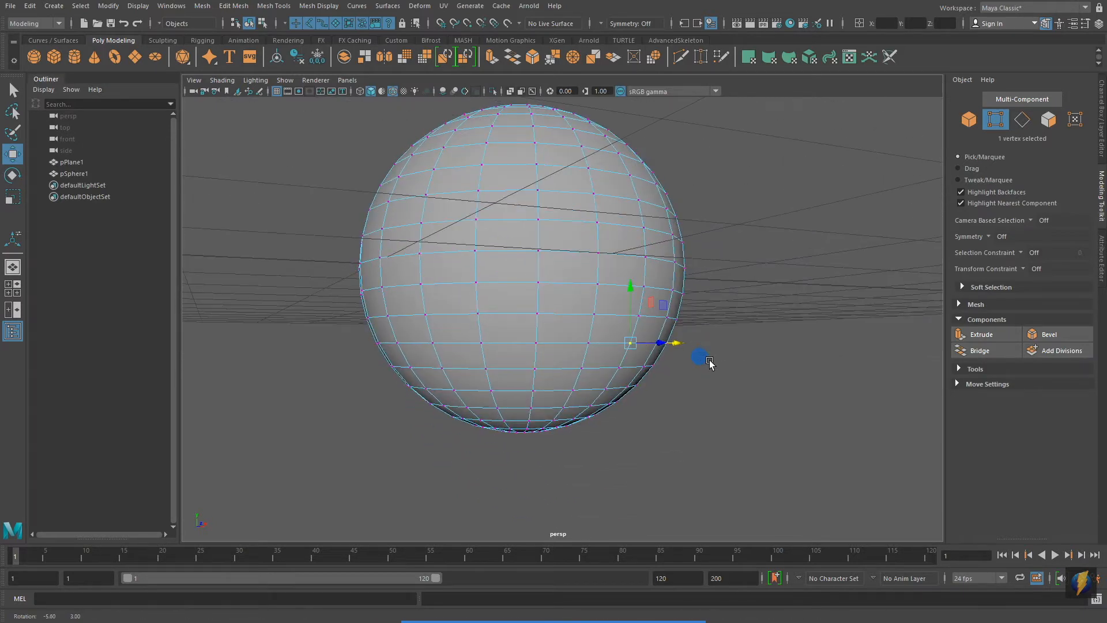
{"action": "left_click", "coordinate": [975, 334]}
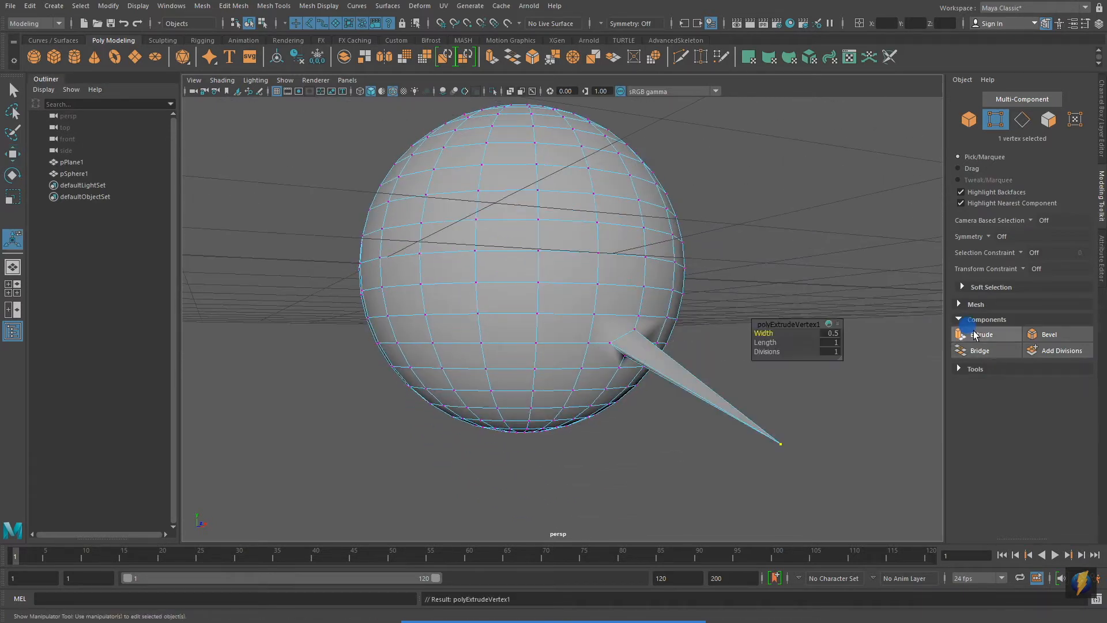
{"action": "middle_click_drag", "start_coordinate": [706, 235], "coordinate": [640, 230], "text": "alt"}
{"action": "left_click_drag", "start_coordinate": [640, 230], "coordinate": [589, 259], "text": "alt"}
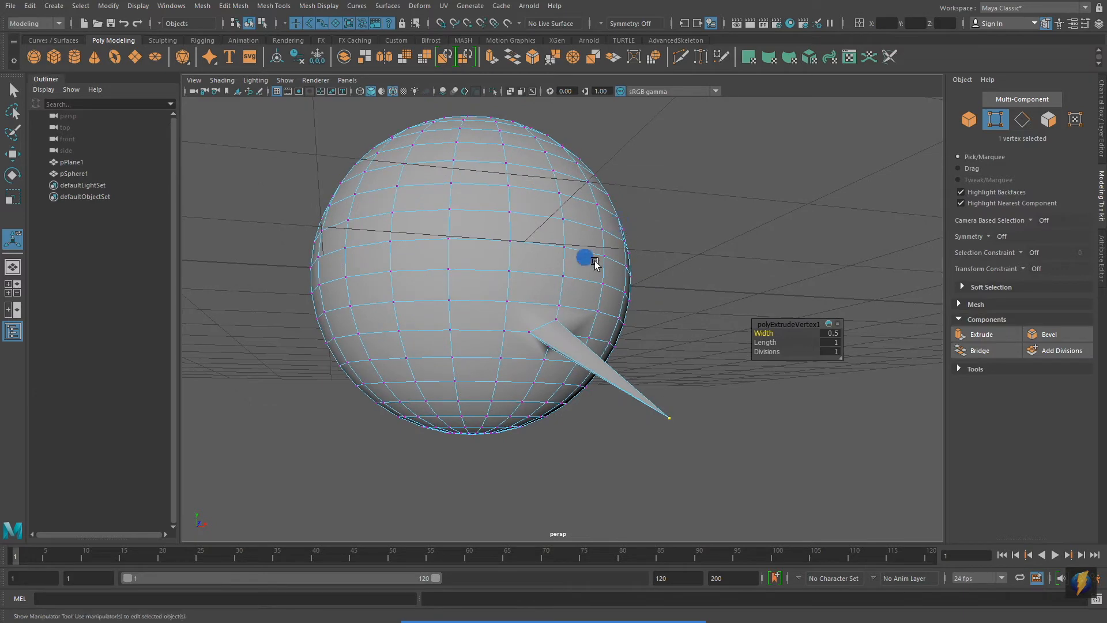
Set the vertex extrusion's length to 0.8 and its divisions to 3.
{"action": "right_click_drag", "start_coordinate": [589, 259], "coordinate": [709, 305], "text": "alt"}
{"action": "middle_click_drag", "start_coordinate": [686, 321], "coordinate": [705, 282]}
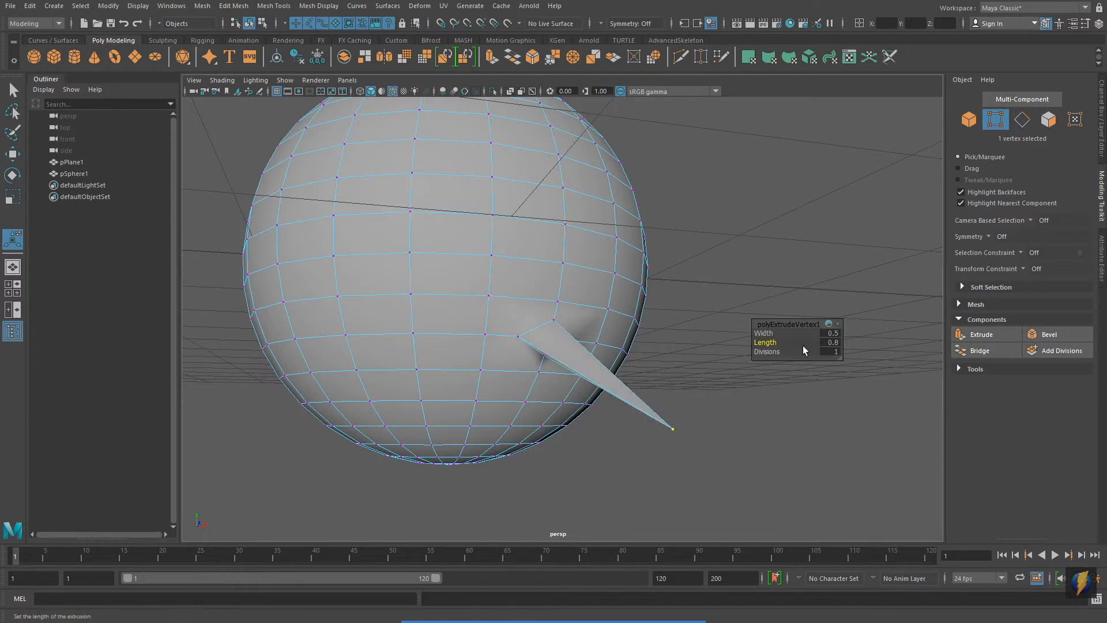
{"action": "middle_click_drag", "start_coordinate": [720, 263], "coordinate": [726, 262]}
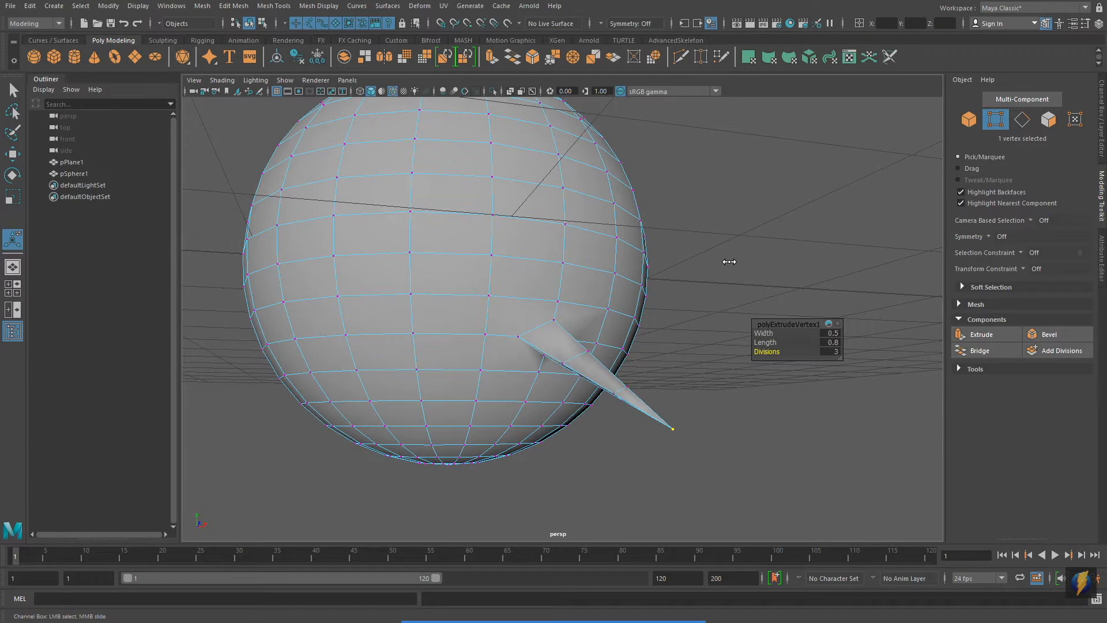
Select all vertices in the upper half of the sphere, working in the side view.
{"action": "left_click_drag", "start_coordinate": [740, 264], "coordinate": [656, 317], "text": "alt"}
{"action": "key", "text": "space"}
{"action": "key", "text": "space"}
{"action": "right_click_drag", "start_coordinate": [522, 395], "coordinate": [986, 386], "text": "alt"}
{"action": "left_click_drag", "start_coordinate": [437, 234], "coordinate": [652, 315]}
Extrude the selected upper-half vertices into spikes with a length of 0.5.
{"action": "key", "text": "space"}
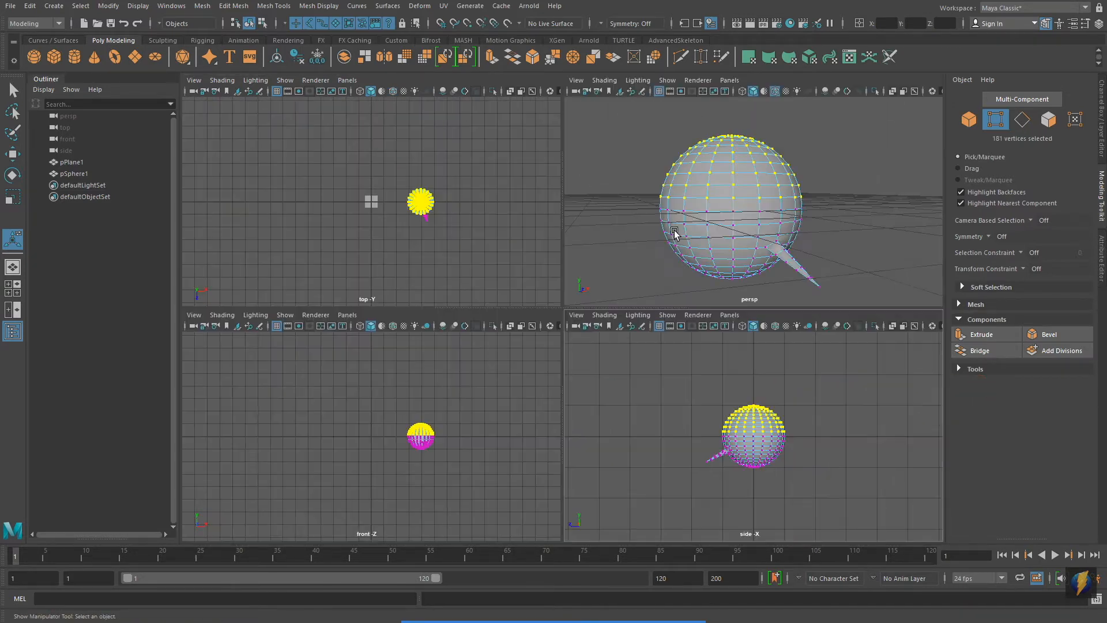
{"action": "key", "text": "space"}
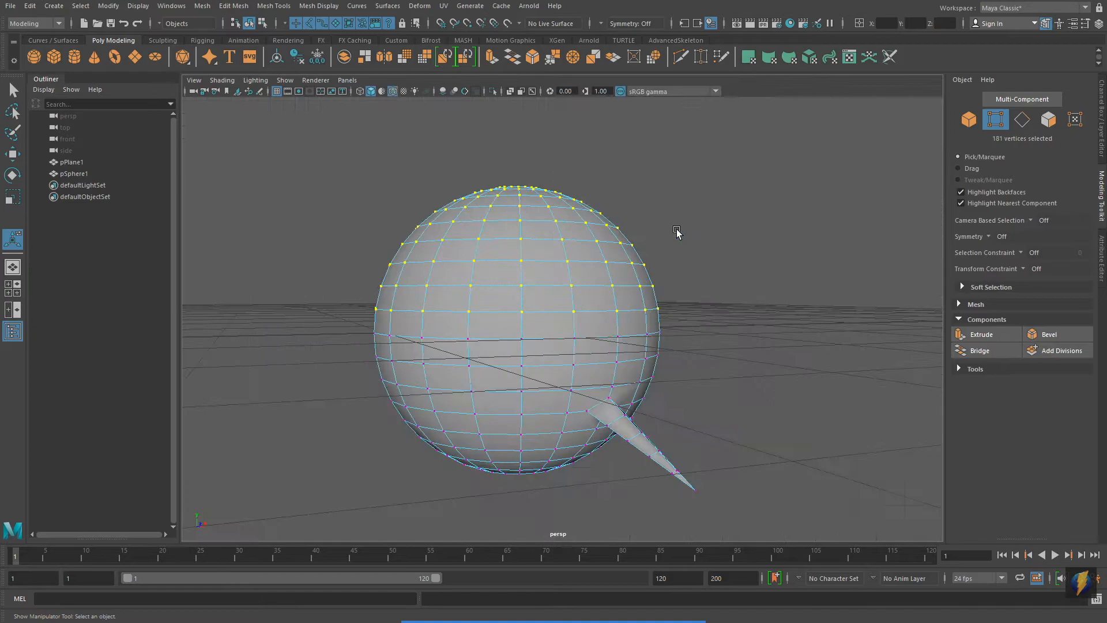
{"action": "left_click", "coordinate": [1002, 334]}
{"action": "left_click_drag", "start_coordinate": [772, 340], "coordinate": [765, 340]}
{"action": "left_click_drag", "start_coordinate": [549, 374], "coordinate": [599, 347], "text": "alt"}
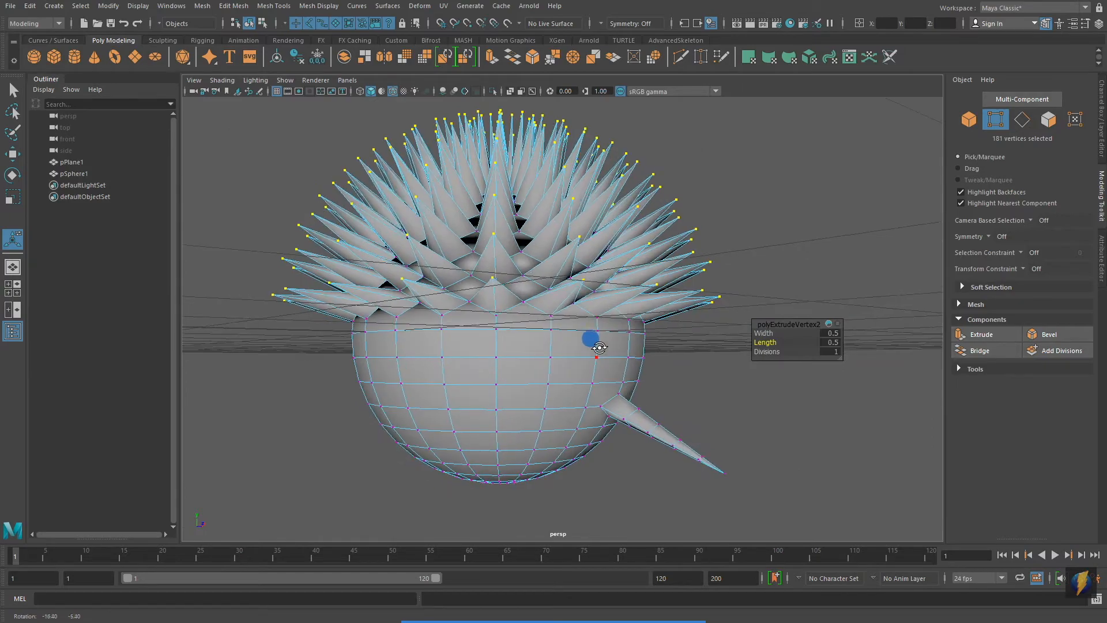
Reduce the width of the upper-half vertex spikes and increase their number of divisions.
{"action": "left_click_drag", "start_coordinate": [772, 334], "coordinate": [756, 334]}
{"action": "left_click_drag", "start_coordinate": [664, 337], "coordinate": [640, 346], "text": "alt"}
{"action": "left_click_drag", "start_coordinate": [767, 351], "coordinate": [785, 351]}
{"action": "left_click_drag", "start_coordinate": [582, 302], "coordinate": [559, 346], "text": "alt"}
{"action": "right_click_drag", "start_coordinate": [559, 346], "coordinate": [429, 327], "text": "alt"}
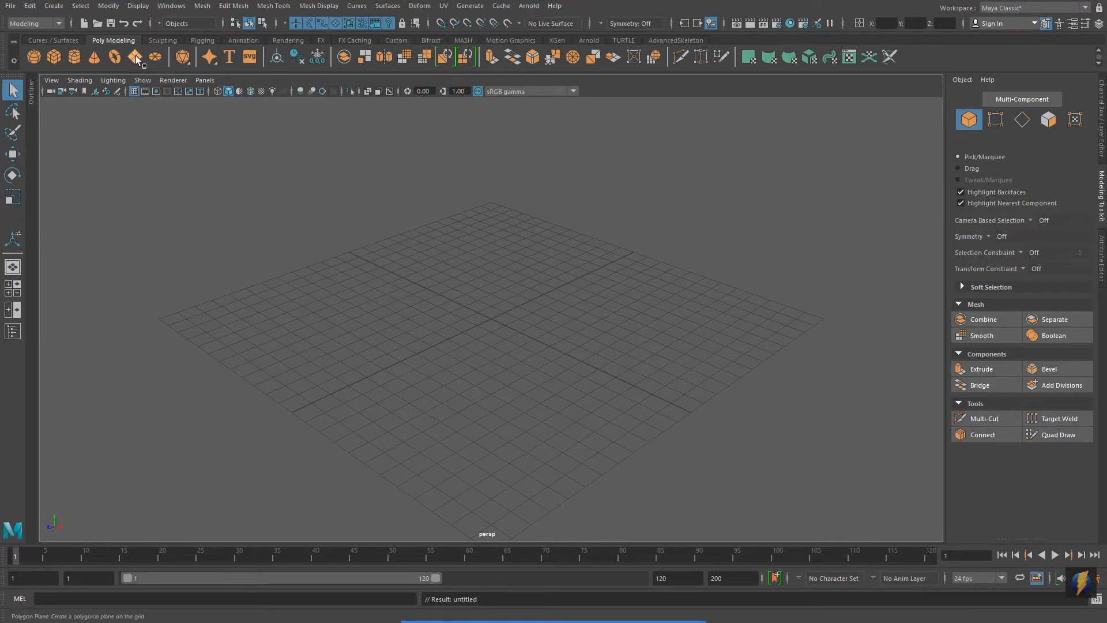
Create a polygon plane in the empty scene and frame it in the perspective view.
{"action": "key", "text": "f"}
{"action": "left_click_drag", "start_coordinate": [437, 382], "coordinate": [506, 384], "text": "alt"}
{"action": "right_click_drag", "start_coordinate": [507, 384], "coordinate": [487, 381], "text": "alt"}
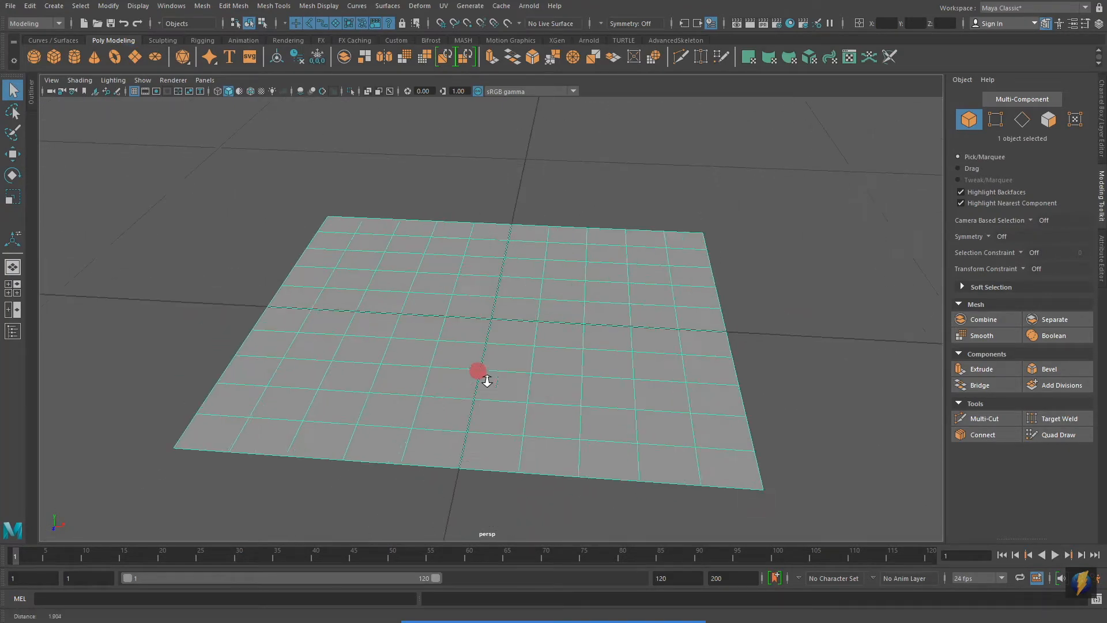
Select the eight edges outlining a two-by-two block of faces near the plane's far left corner.
{"action": "right_click", "coordinate": [479, 295]}
{"action": "right_click_drag", "start_coordinate": [475, 264], "coordinate": [476, 264]}
{"action": "left_click_drag", "start_coordinate": [476, 264], "coordinate": [418, 322], "text": "alt"}
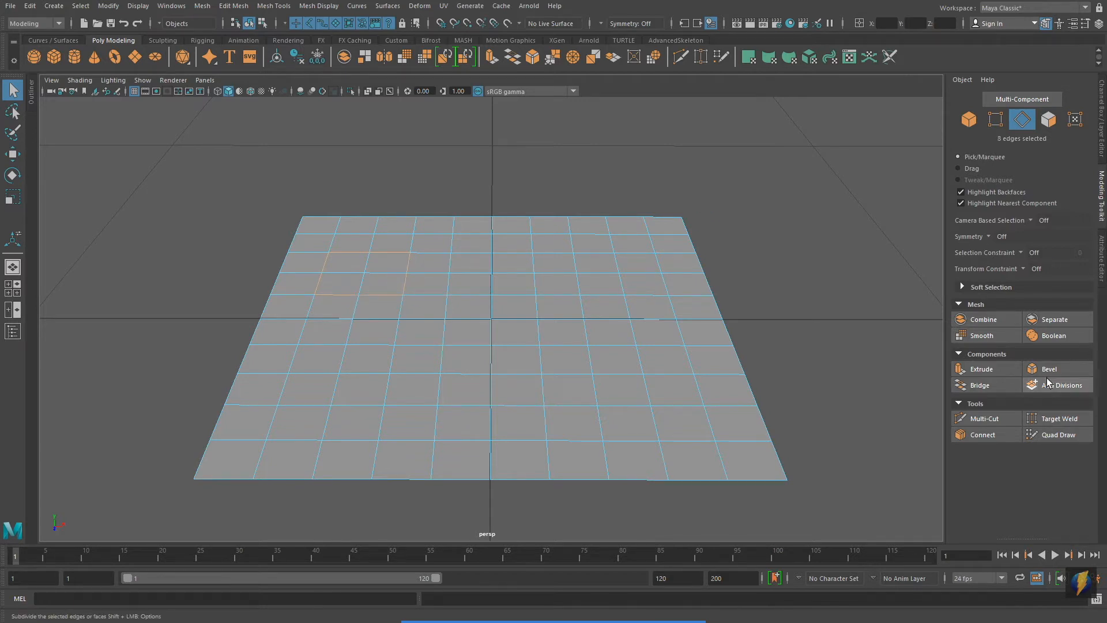
Extrude the eight selected edges upward into walls with a Local Translate Z of about 0.16.
{"action": "left_click", "coordinate": [982, 368]}
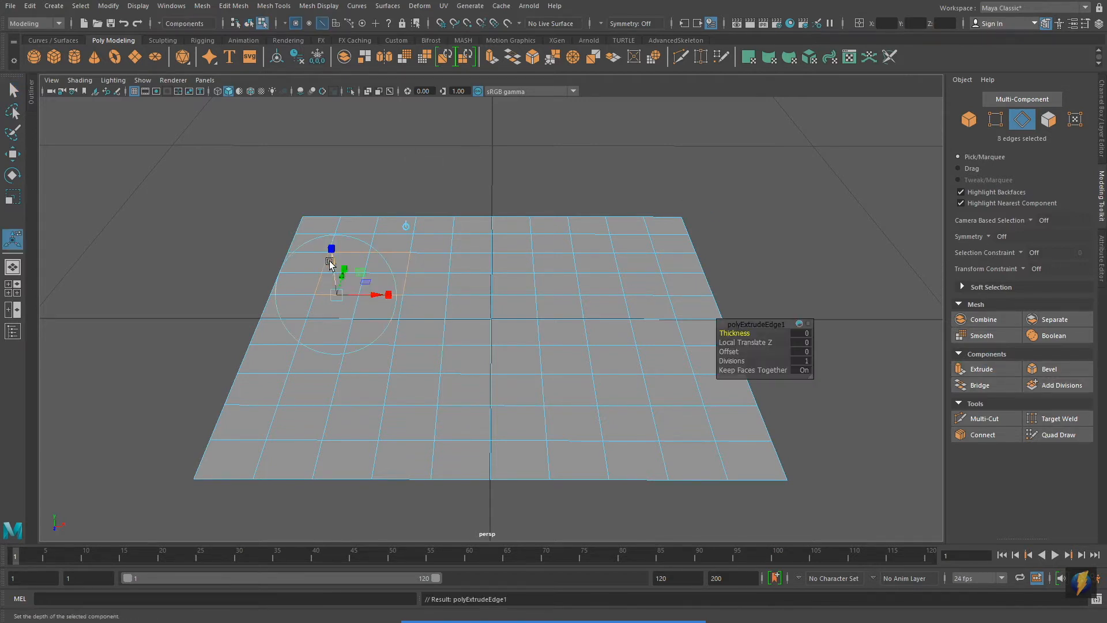
{"action": "left_click_drag", "start_coordinate": [333, 264], "coordinate": [323, 199]}
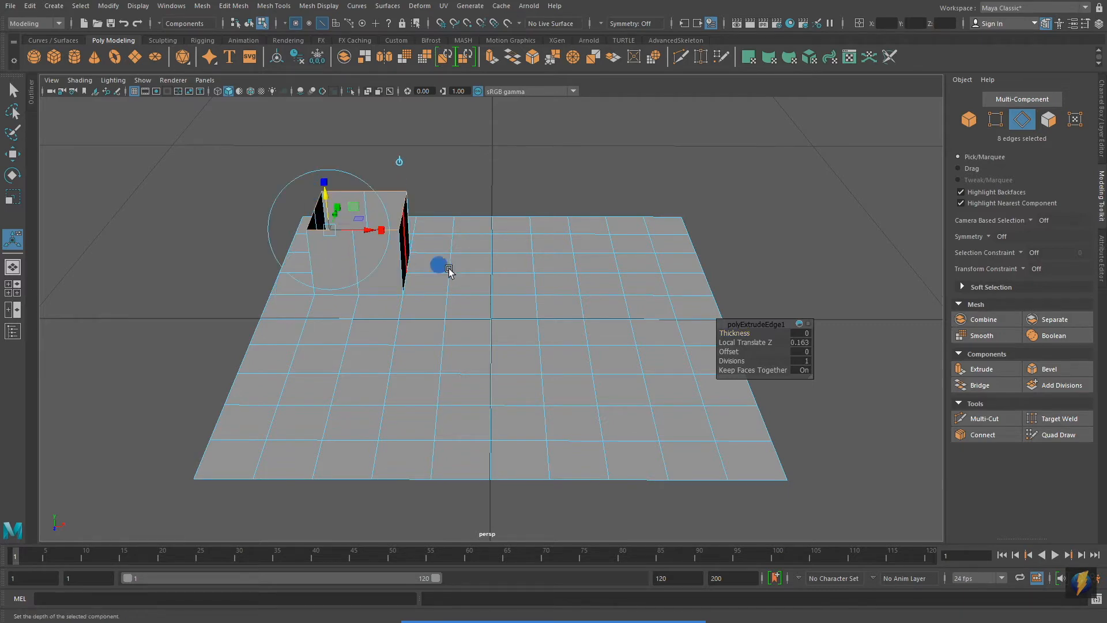
{"action": "left_click_drag", "start_coordinate": [493, 289], "coordinate": [470, 396], "text": "alt"}
Select the four plane faces enclosed by the extruded walls.
{"action": "right_click_drag", "start_coordinate": [526, 311], "coordinate": [523, 313]}
{"action": "left_click_drag", "start_coordinate": [476, 324], "coordinate": [558, 306], "text": "alt"}
{"action": "middle_click_drag", "start_coordinate": [558, 306], "coordinate": [568, 333], "text": "alt"}
{"action": "mouse_move", "coordinate": [568, 333]}
{"action": "left_mouse_down", "text": "alt"}
{"action": "mouse_move", "coordinate": [583, 346]}
{"action": "mouse_move", "coordinate": [531, 343]}
{"action": "mouse_move", "coordinate": [560, 334]}
{"action": "left_mouse_up", "text": "alt"}
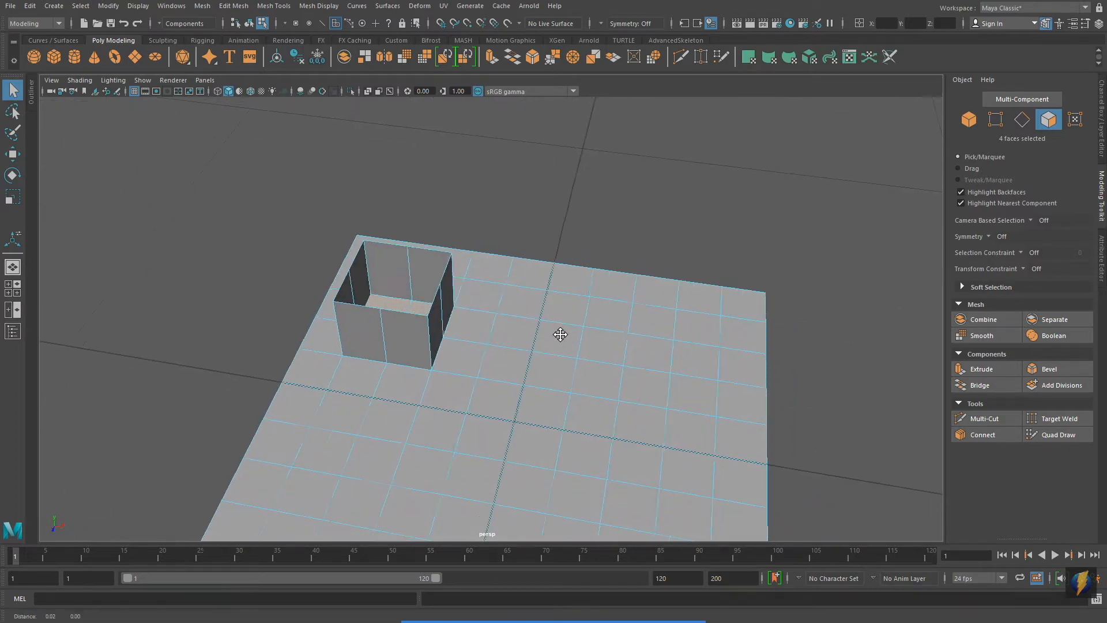
Delete a two-by-two block of faces on the far right half of the plane to leave a square hole.
{"action": "middle_click_drag", "start_coordinate": [560, 335], "coordinate": [487, 321], "text": "alt"}
{"action": "right_click", "coordinate": [553, 337]}
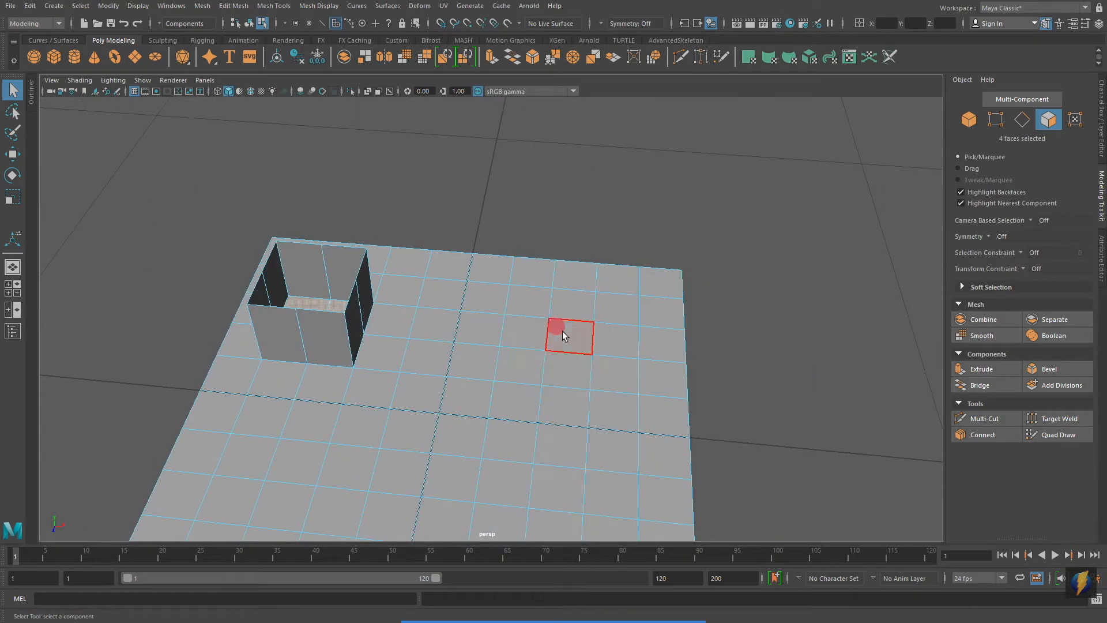
{"action": "left_click_drag", "start_coordinate": [534, 334], "coordinate": [558, 360]}
{"action": "key", "text": "Delete"}
Select the eight edges bordering the new square hole and extrude them into walls.
{"action": "right_click_drag", "start_coordinate": [576, 286], "coordinate": [579, 266]}
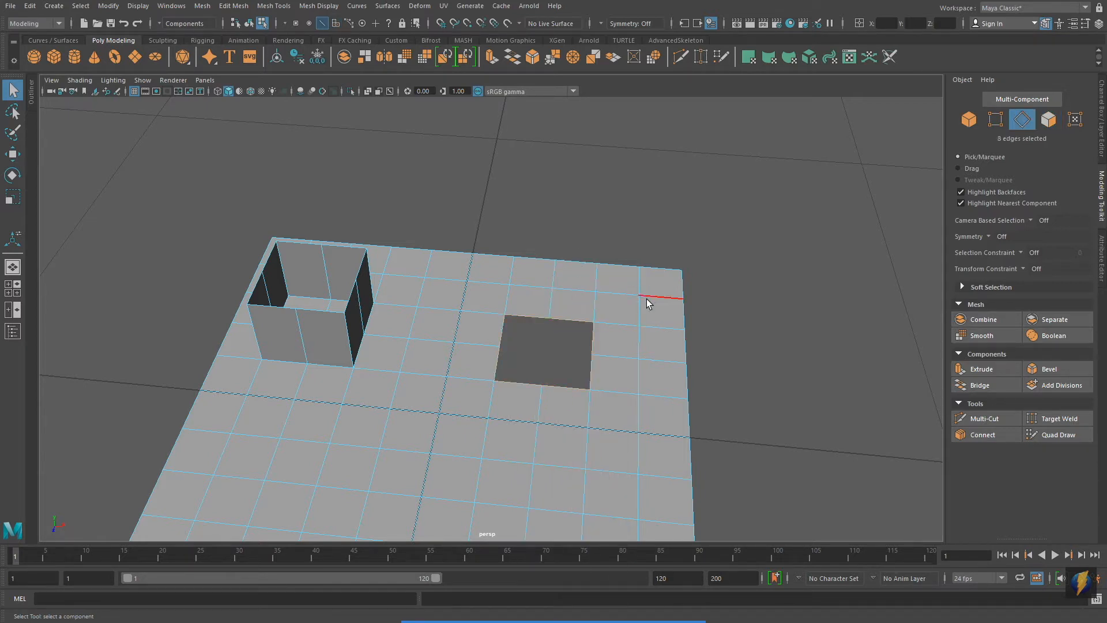
{"action": "left_click", "coordinate": [980, 369]}
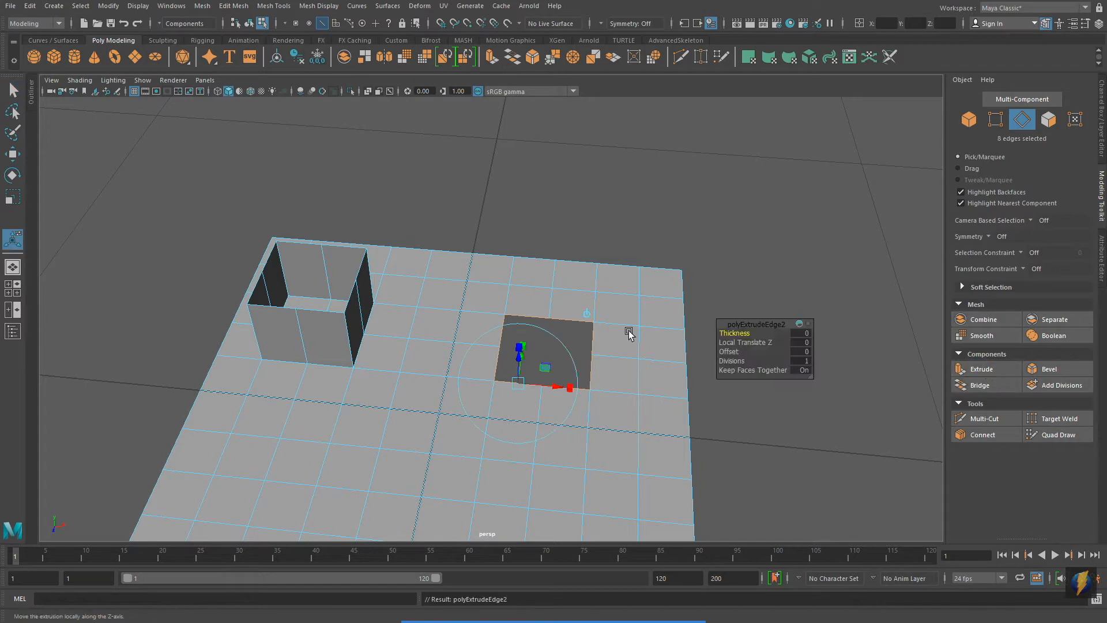
{"action": "left_click_drag", "start_coordinate": [564, 359], "coordinate": [544, 254], "text": "alt"}
{"action": "left_click_drag", "start_coordinate": [657, 427], "coordinate": [558, 410], "text": "alt"}
{"action": "left_click_drag", "start_coordinate": [579, 459], "coordinate": [602, 492], "text": "alt"}
{"action": "mouse_move", "coordinate": [529, 410]}
{"action": "left_mouse_down", "text": "alt"}
{"action": "mouse_move", "coordinate": [607, 403]}
{"action": "mouse_move", "coordinate": [519, 396]}
{"action": "left_mouse_up", "text": "alt"}
Select the four plane faces enclosed by the first set of extruded walls and delete them.
{"action": "right_click_drag", "start_coordinate": [427, 293], "coordinate": [427, 325]}
{"action": "left_click_drag", "start_coordinate": [427, 326], "coordinate": [425, 344], "text": "alt"}
{"action": "left_click", "coordinate": [424, 344]}
{"action": "left_click", "coordinate": [385, 348], "text": "shift"}
{"action": "left_click", "coordinate": [395, 378], "text": "shift"}
{"action": "left_click", "coordinate": [427, 376], "text": "shift"}
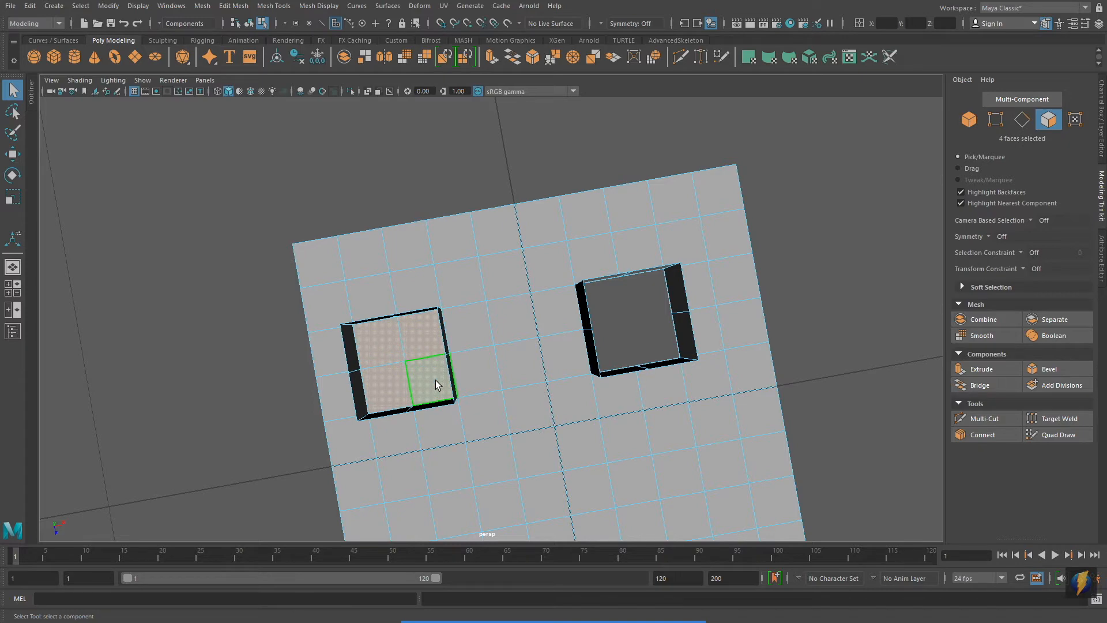
{"action": "key", "text": "Delete"}
{"action": "left_click_drag", "start_coordinate": [531, 438], "coordinate": [557, 388], "text": "alt"}
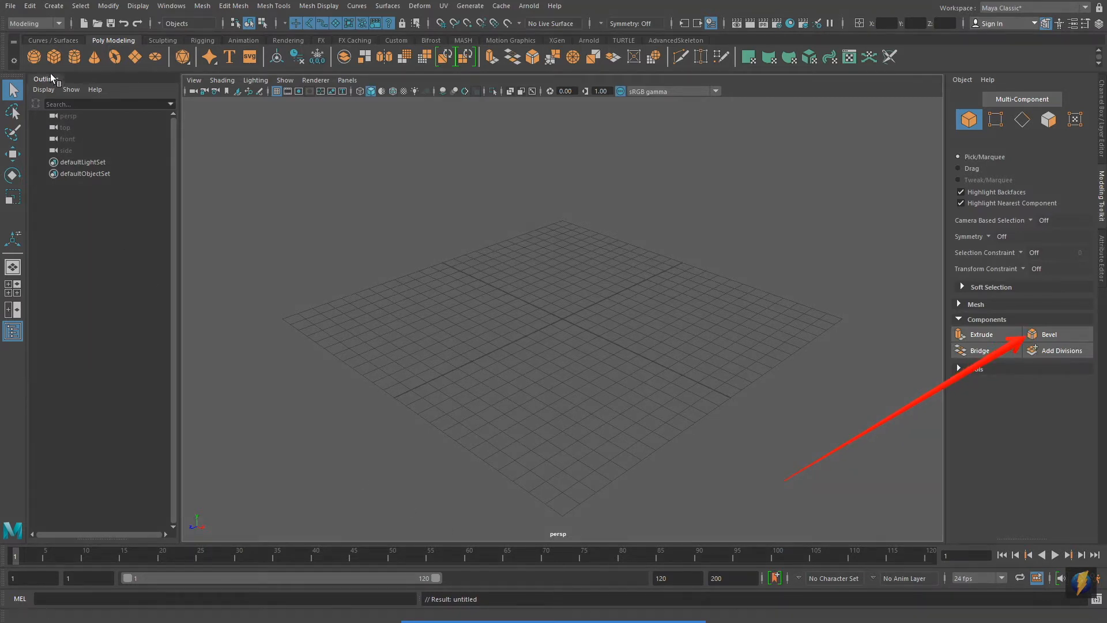
Create a polygon cube and a polygon cone in the empty scene, and move the cone along X beside the cube.
{"action": "left_click", "coordinate": [53, 56]}
{"action": "left_click_drag", "start_coordinate": [577, 310], "coordinate": [578, 369], "text": "alt"}
{"action": "right_click_drag", "start_coordinate": [578, 369], "coordinate": [840, 420], "text": "alt"}
{"action": "left_click_drag", "start_coordinate": [840, 420], "coordinate": [723, 422], "text": "alt"}
{"action": "left_click", "coordinate": [93, 57]}
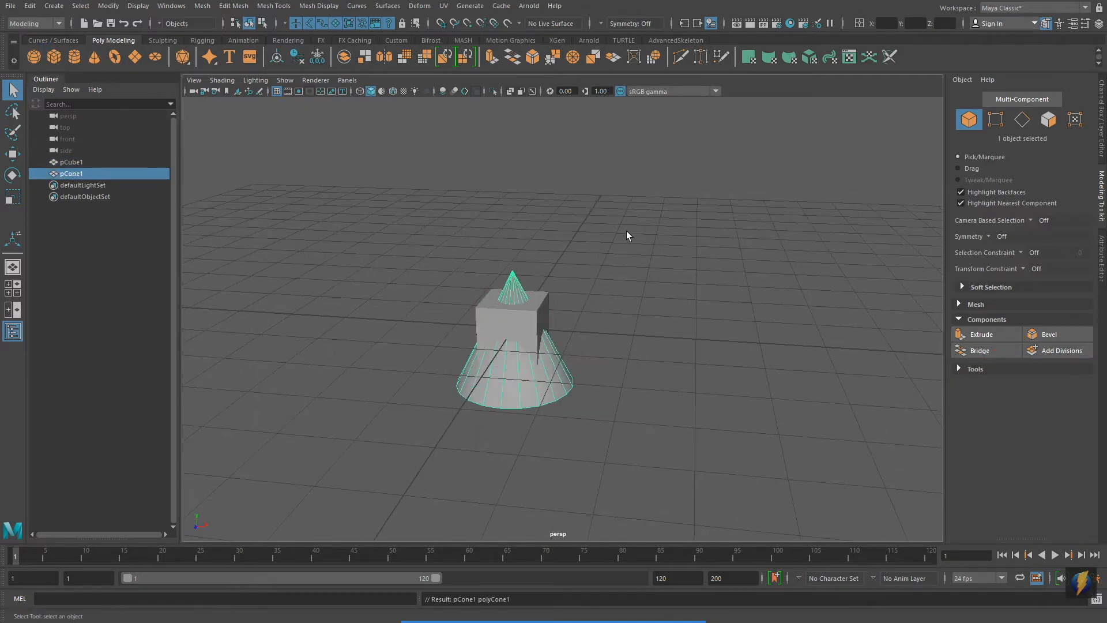
{"action": "key", "text": "w"}
{"action": "left_click_drag", "start_coordinate": [554, 349], "coordinate": [700, 344]}
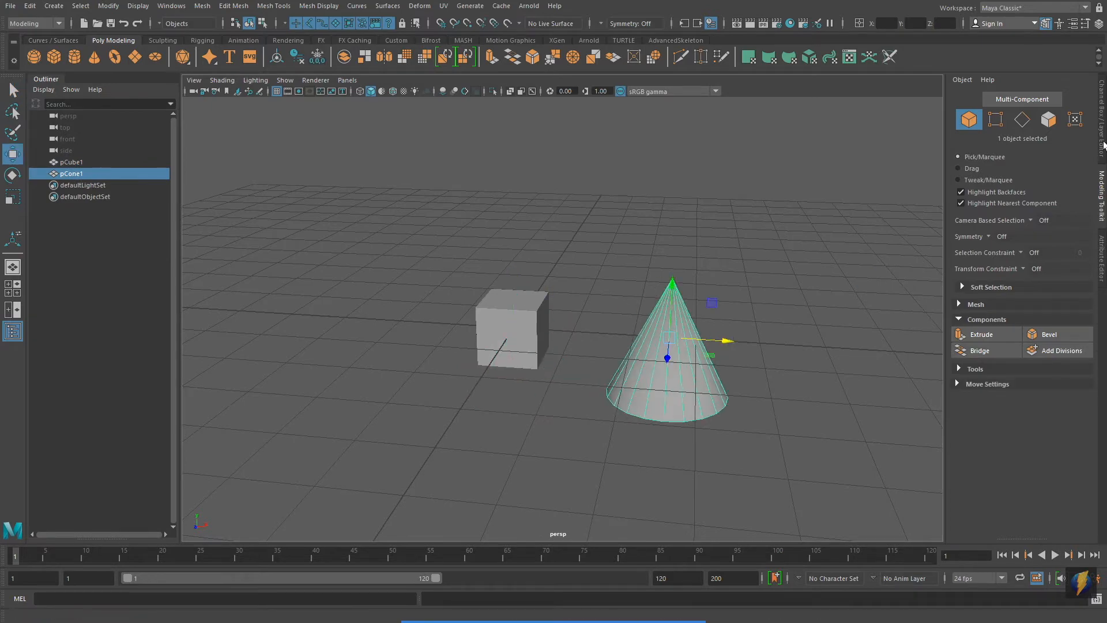
Increase the cone's height and cap subdivisions.
{"action": "key", "text": "ctrl+a"}
{"action": "left_click", "coordinate": [1038, 270]}
{"action": "middle_click_drag", "start_coordinate": [669, 277], "coordinate": [721, 277]}
{"action": "left_click_drag", "start_coordinate": [778, 369], "coordinate": [707, 361], "text": "alt"}
{"action": "left_click", "coordinate": [1041, 279]}
Bevel the whole cube with the default fraction of 0.5 and one segment.
{"action": "left_click", "coordinate": [522, 352]}
{"action": "right_click_drag", "start_coordinate": [440, 382], "coordinate": [667, 358], "text": "alt"}
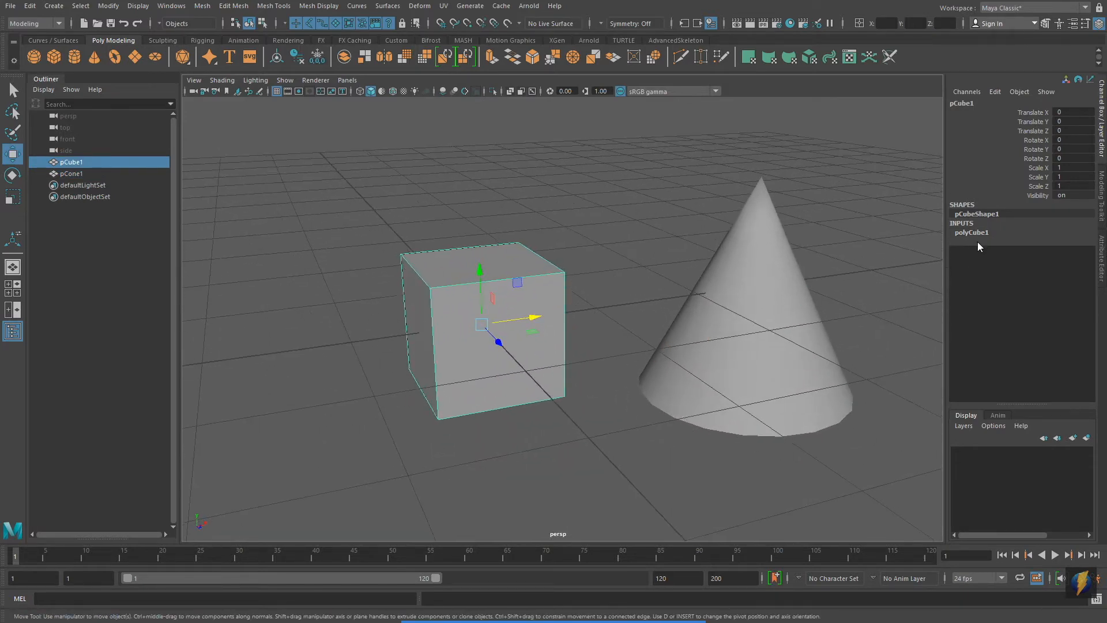
{"action": "left_click", "coordinate": [1101, 199]}
{"action": "mouse_move", "coordinate": [674, 388]}
{"action": "left_mouse_down", "text": "alt"}
{"action": "mouse_move", "coordinate": [671, 379]}
{"action": "mouse_move", "coordinate": [681, 386]}
{"action": "left_mouse_up", "text": "alt"}
{"action": "left_click", "coordinate": [1039, 334]}
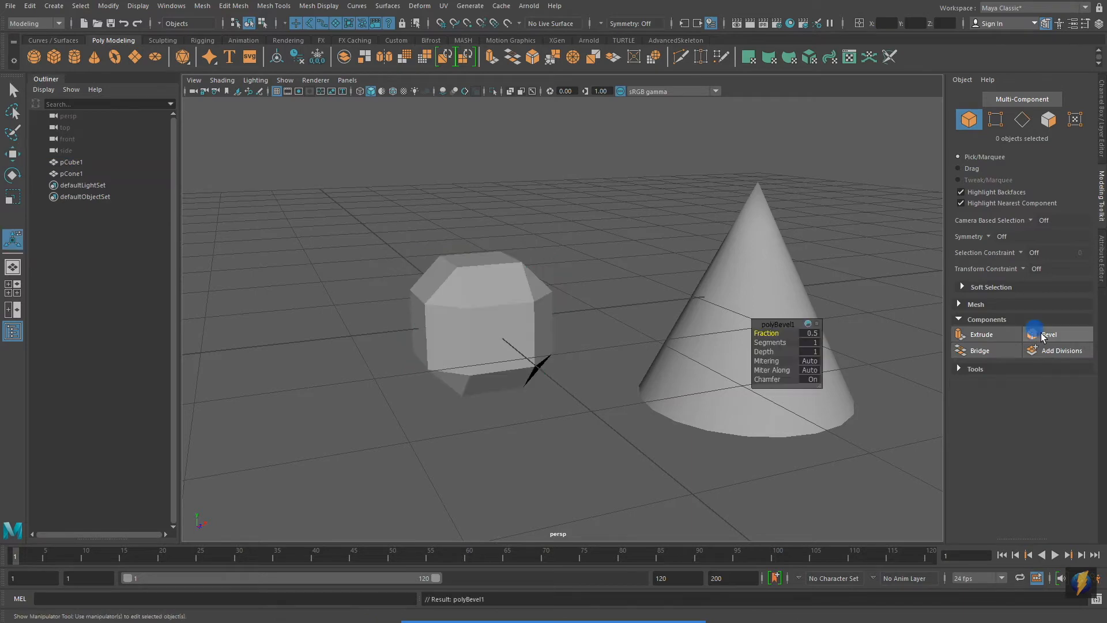
{"action": "left_click_drag", "start_coordinate": [457, 382], "coordinate": [502, 377], "text": "alt"}
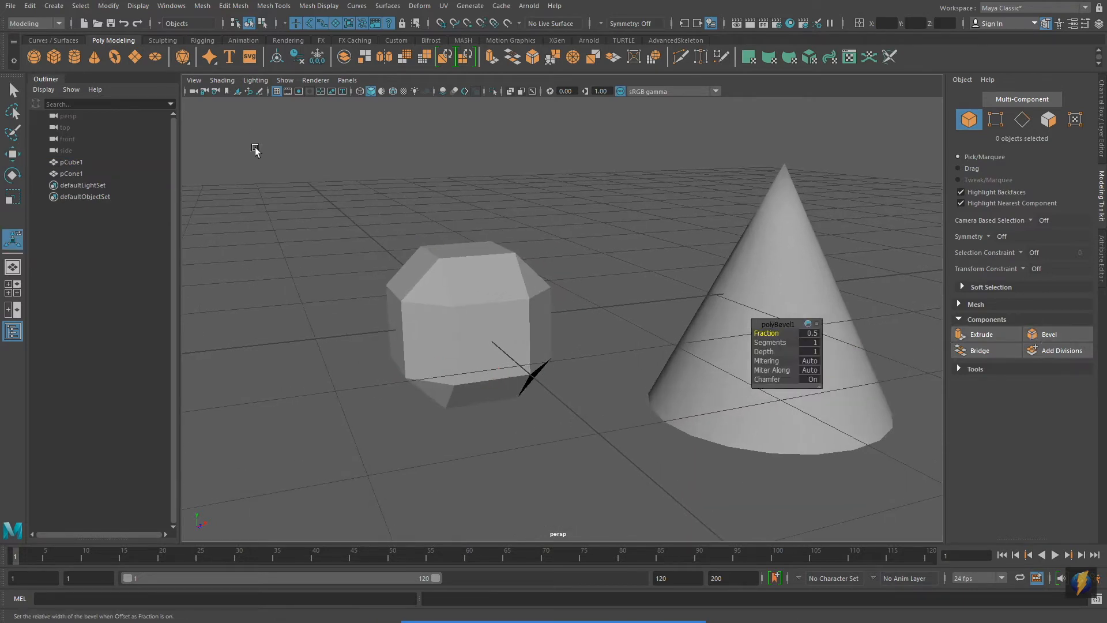
Turn on Wireframe on Shaded in the perspective view.
{"action": "left_click", "coordinate": [222, 81]}
{"action": "left_click", "coordinate": [254, 184]}
{"action": "left_click_drag", "start_coordinate": [510, 310], "coordinate": [521, 317], "text": "alt"}
{"action": "right_click_drag", "start_coordinate": [520, 317], "coordinate": [506, 338], "text": "alt"}
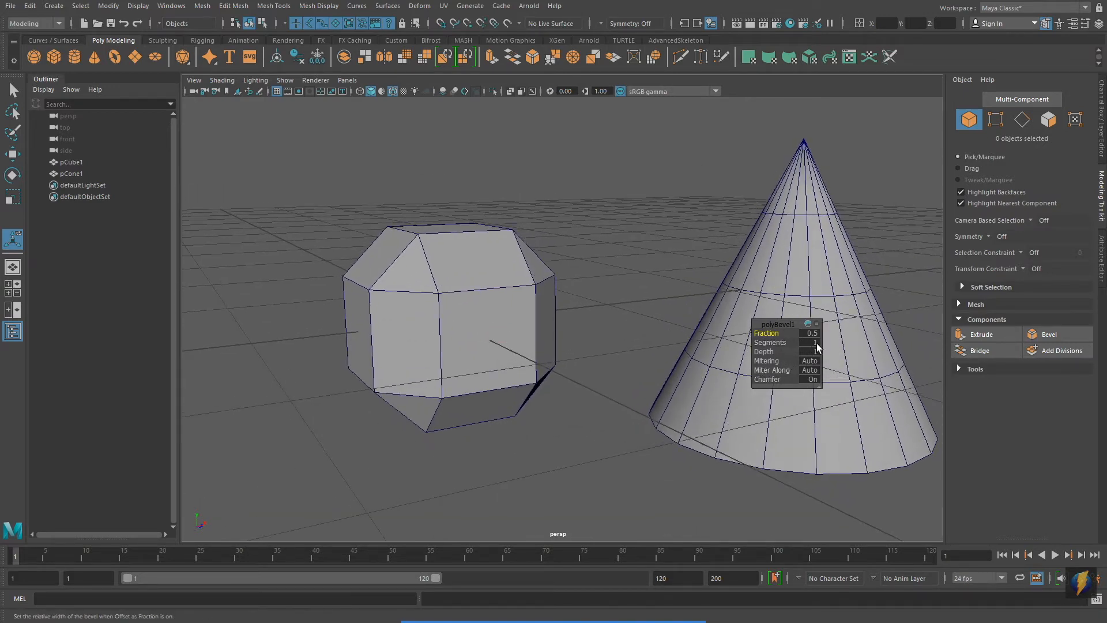
Set the cube's bevel to 4 segments and a fraction of 0.1.
{"action": "left_click_drag", "start_coordinate": [778, 343], "coordinate": [793, 342]}
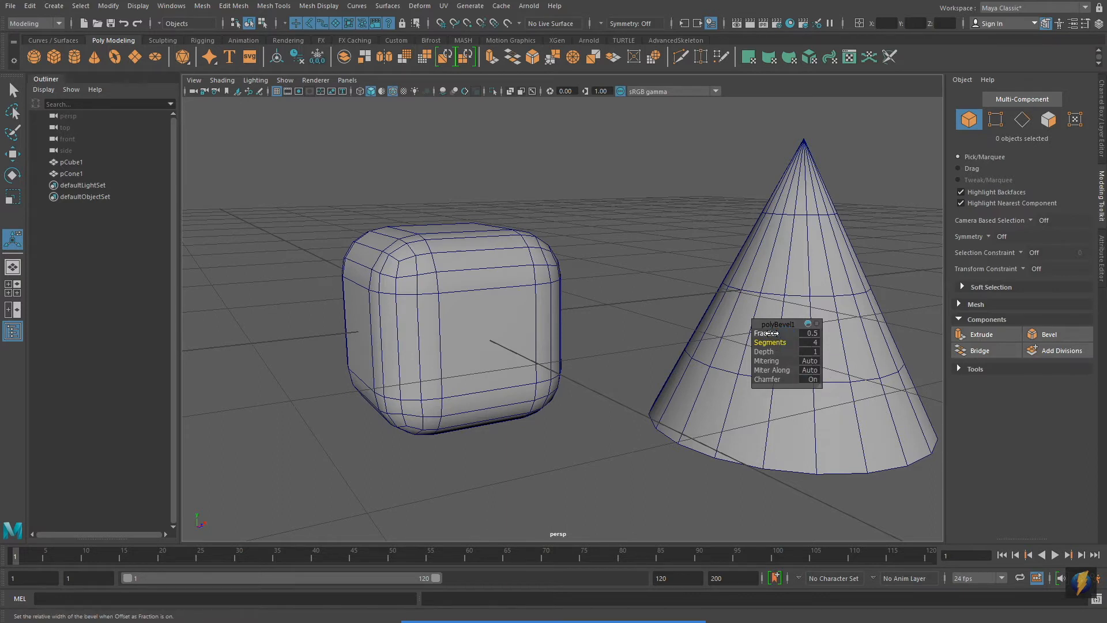
{"action": "left_click_drag", "start_coordinate": [772, 333], "coordinate": [768, 334]}
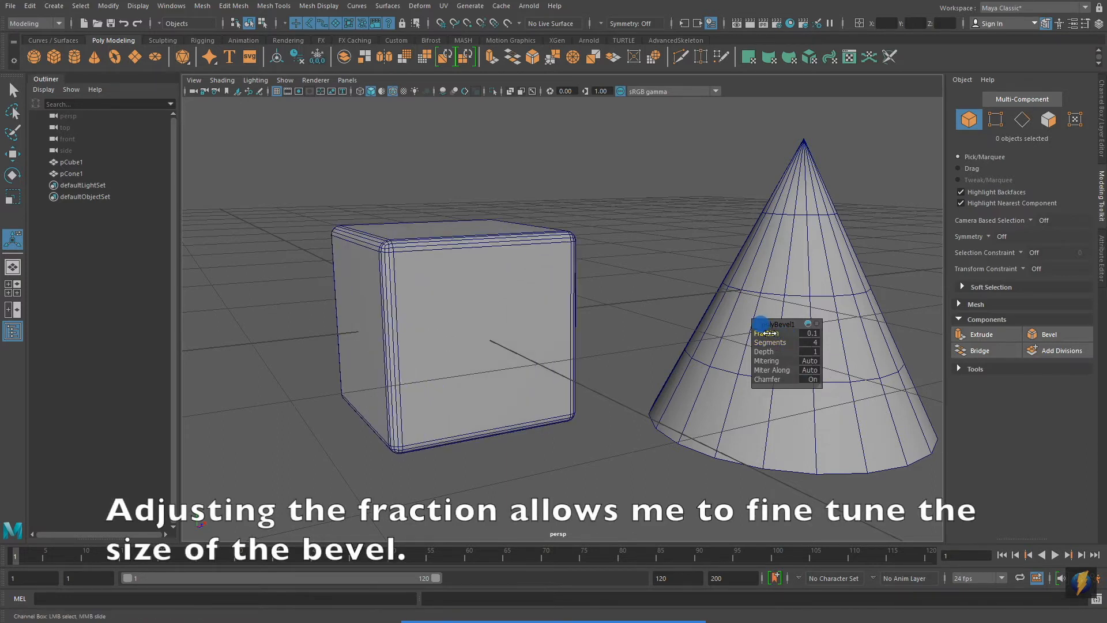
{"action": "mouse_move", "coordinate": [563, 401]}
{"action": "left_mouse_down", "text": "alt"}
{"action": "mouse_move", "coordinate": [603, 408]}
{"action": "mouse_move", "coordinate": [486, 412]}
{"action": "mouse_move", "coordinate": [575, 410]}
{"action": "left_mouse_up", "text": "alt"}
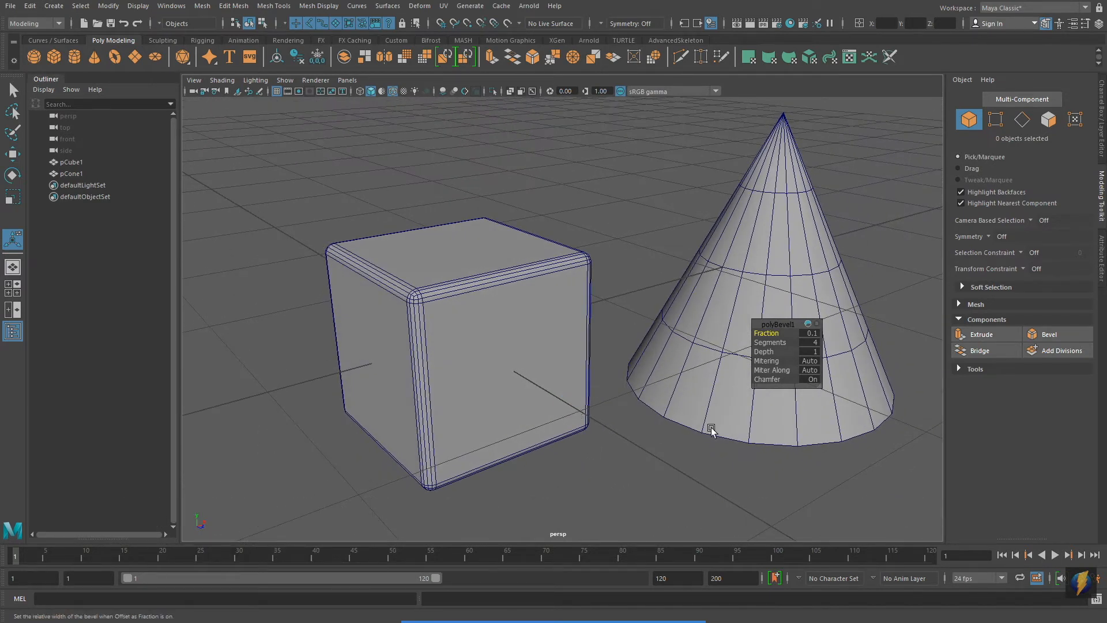
Select the edge loop around the cone's base and bevel it with the default settings.
{"action": "left_click_drag", "start_coordinate": [741, 458], "coordinate": [601, 321], "text": "alt"}
{"action": "left_click", "coordinate": [613, 393]}
{"action": "right_click_drag", "start_coordinate": [597, 291], "coordinate": [597, 258]}
{"action": "left_click_drag", "start_coordinate": [620, 360], "coordinate": [683, 421], "text": "alt"}
{"action": "left_click", "coordinate": [1043, 334]}
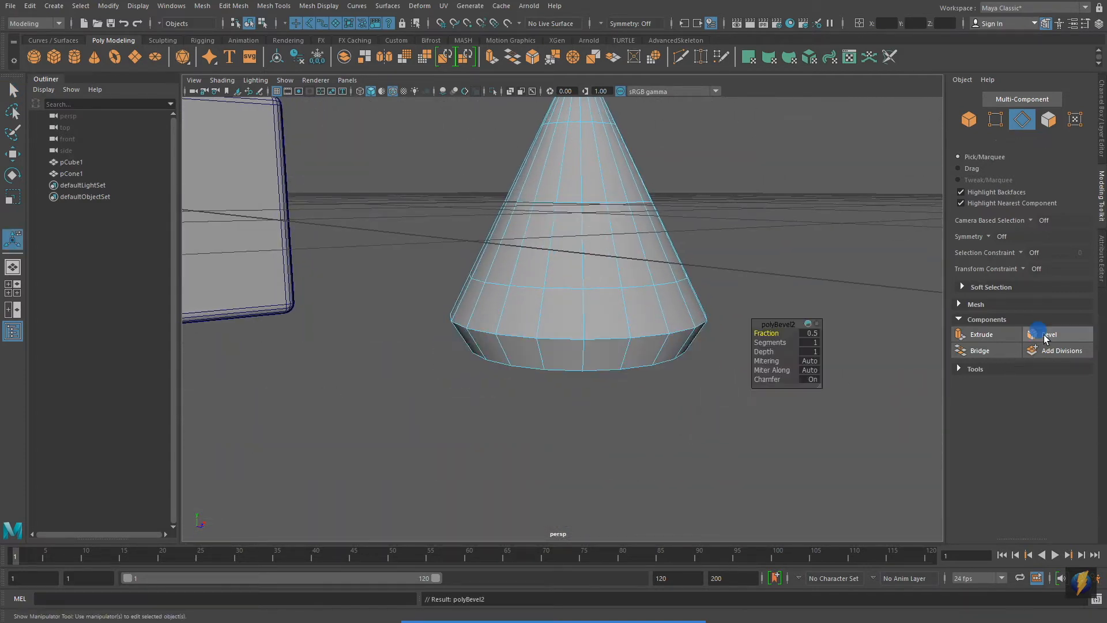
{"action": "left_click_drag", "start_coordinate": [630, 425], "coordinate": [622, 402], "text": "alt"}
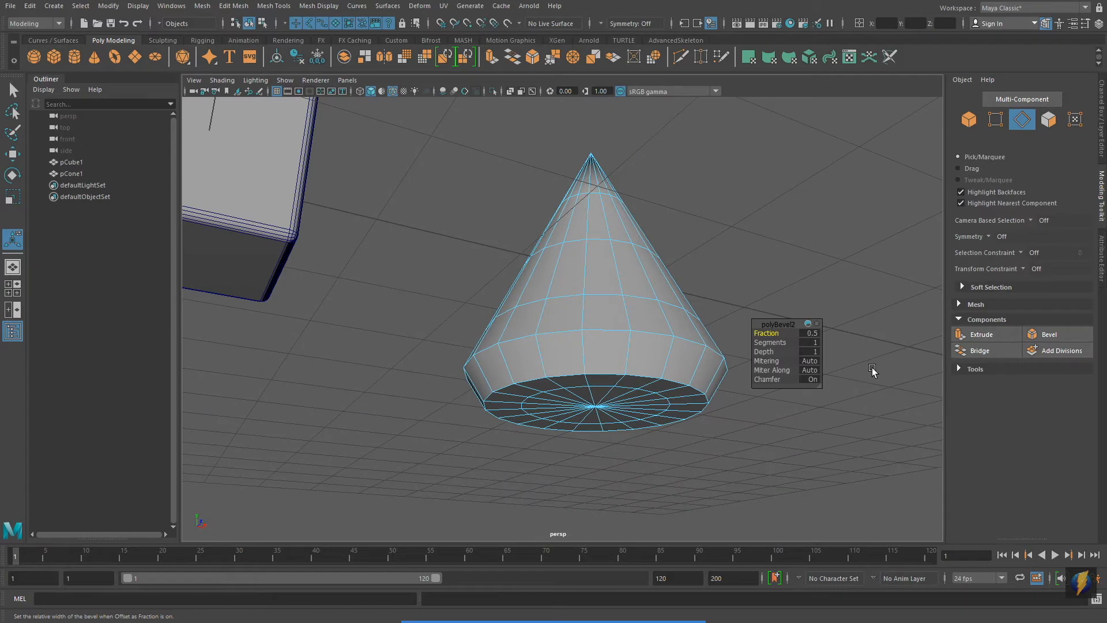
Set the cone's base bevel to 4 segments and a fraction of about 0.15.
{"action": "left_click_drag", "start_coordinate": [772, 342], "coordinate": [792, 343]}
{"action": "mouse_move", "coordinate": [576, 353]}
{"action": "left_mouse_down", "text": "alt"}
{"action": "mouse_move", "coordinate": [581, 391]}
{"action": "mouse_move", "coordinate": [585, 353]}
{"action": "left_mouse_up", "text": "alt"}
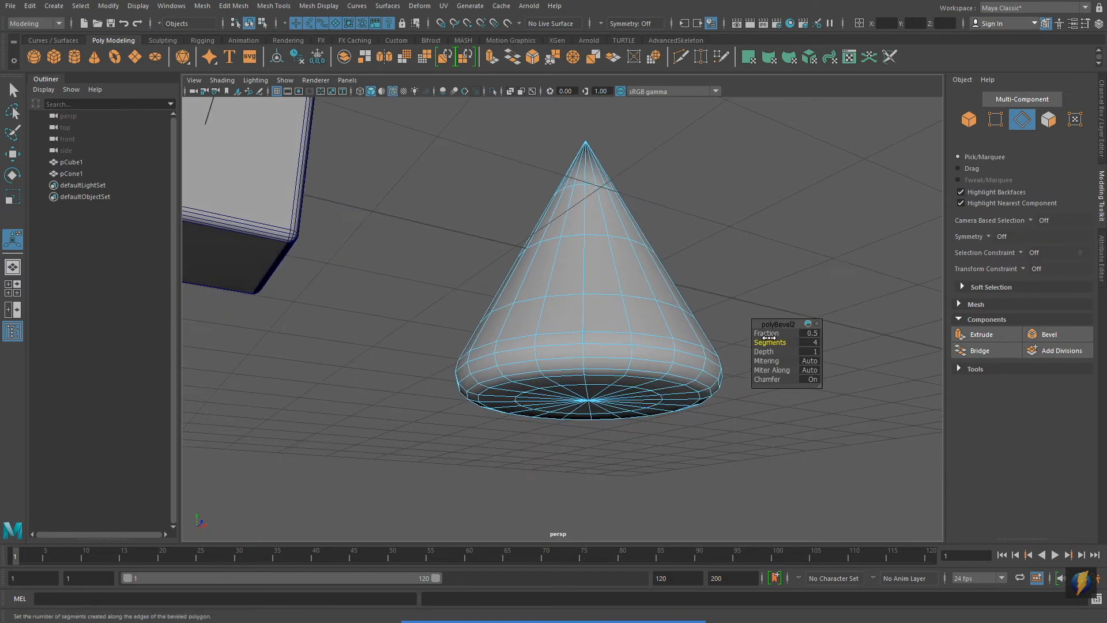
{"action": "middle_click_drag", "start_coordinate": [773, 267], "coordinate": [751, 272]}
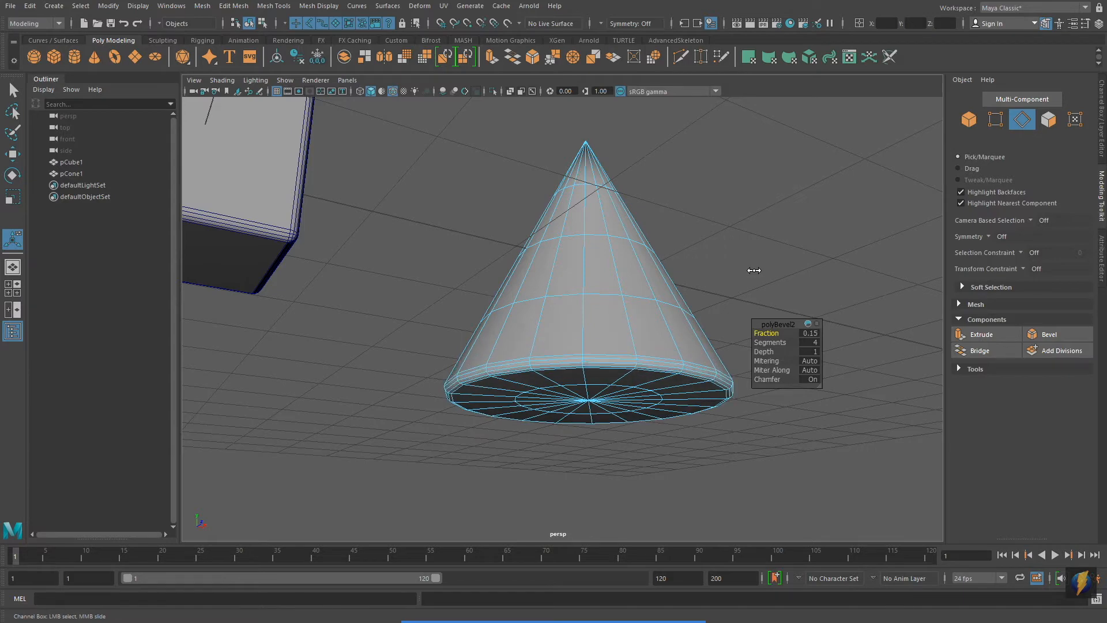
Return to object mode with nothing selected and turn off Wireframe on Shaded.
{"action": "left_click_drag", "start_coordinate": [588, 369], "coordinate": [587, 396], "text": "alt"}
{"action": "right_click_drag", "start_coordinate": [605, 279], "coordinate": [679, 262]}
{"action": "left_click", "coordinate": [767, 240]}
{"action": "middle_click_drag", "start_coordinate": [700, 347], "coordinate": [803, 425], "text": "alt"}
{"action": "right_click_drag", "start_coordinate": [803, 425], "coordinate": [766, 412], "text": "alt"}
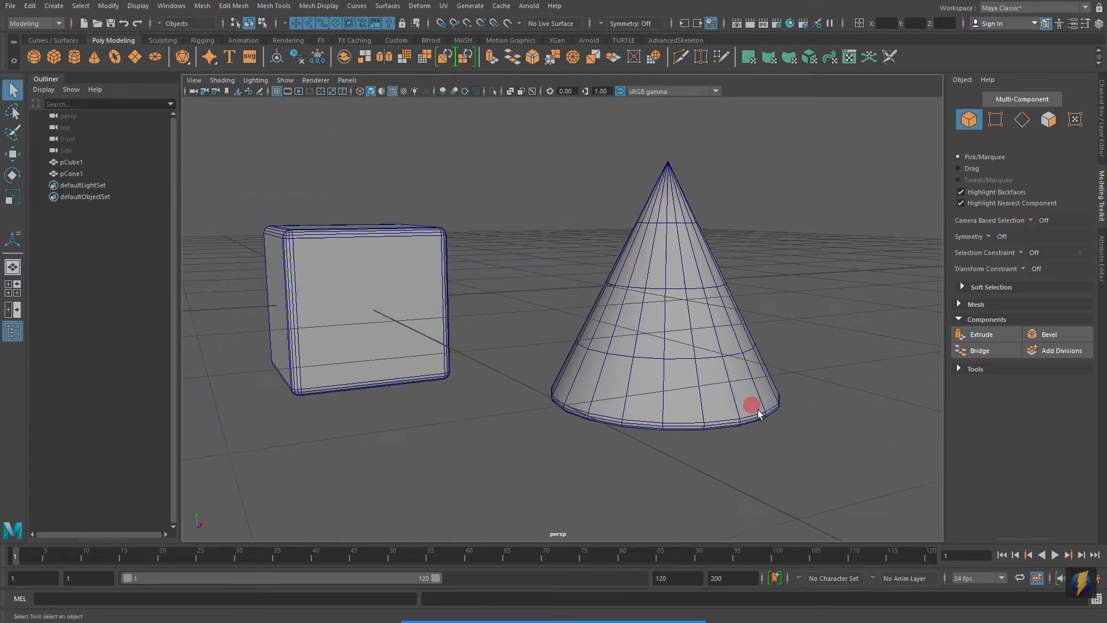
{"action": "middle_click_drag", "start_coordinate": [724, 398], "coordinate": [763, 414], "text": "alt"}
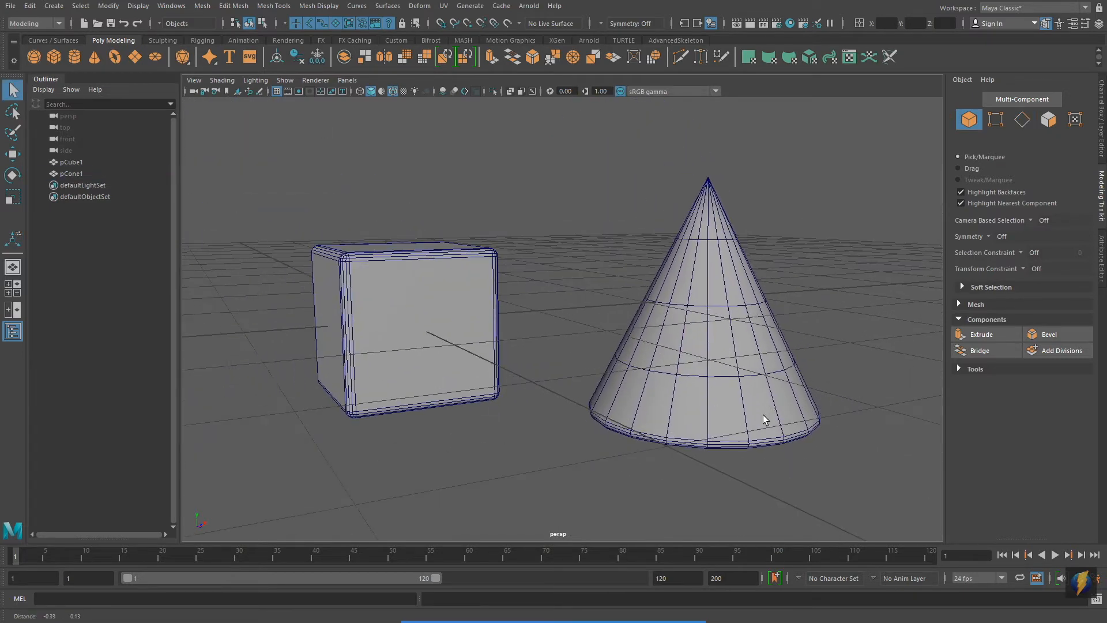
{"action": "left_click", "coordinate": [226, 81]}
{"action": "left_click", "coordinate": [254, 174]}
{"action": "left_click_drag", "start_coordinate": [539, 348], "coordinate": [621, 353], "text": "alt"}
{"action": "middle_click_drag", "start_coordinate": [746, 378], "coordinate": [669, 330], "text": "alt"}
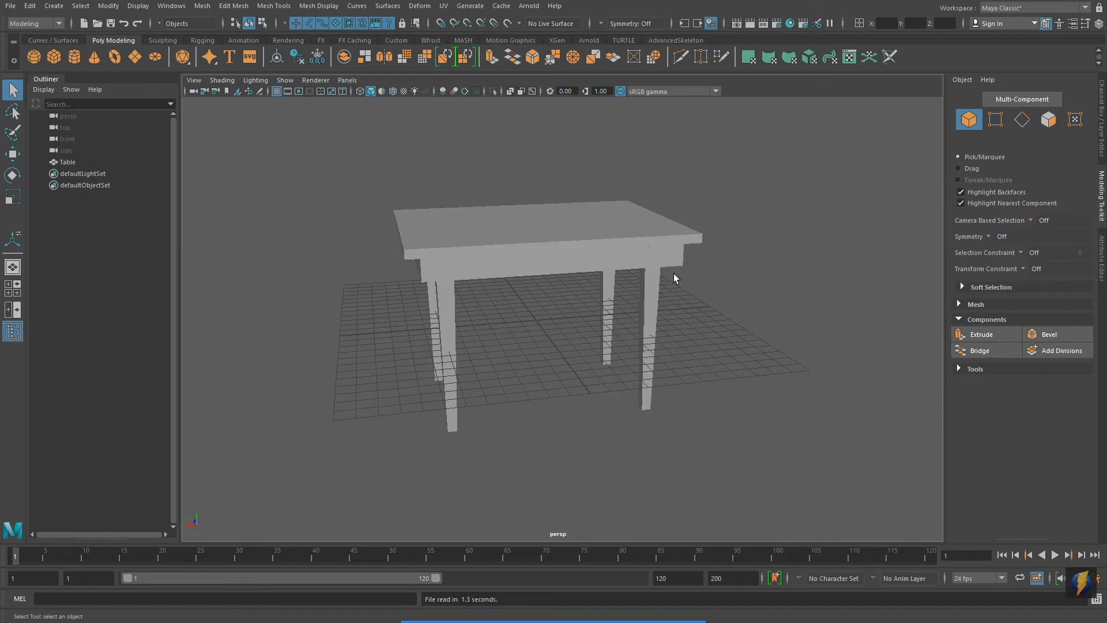
Turn on Wireframe on Shaded for the table scene and frame a closer view of the table.
{"action": "left_click", "coordinate": [226, 83]}
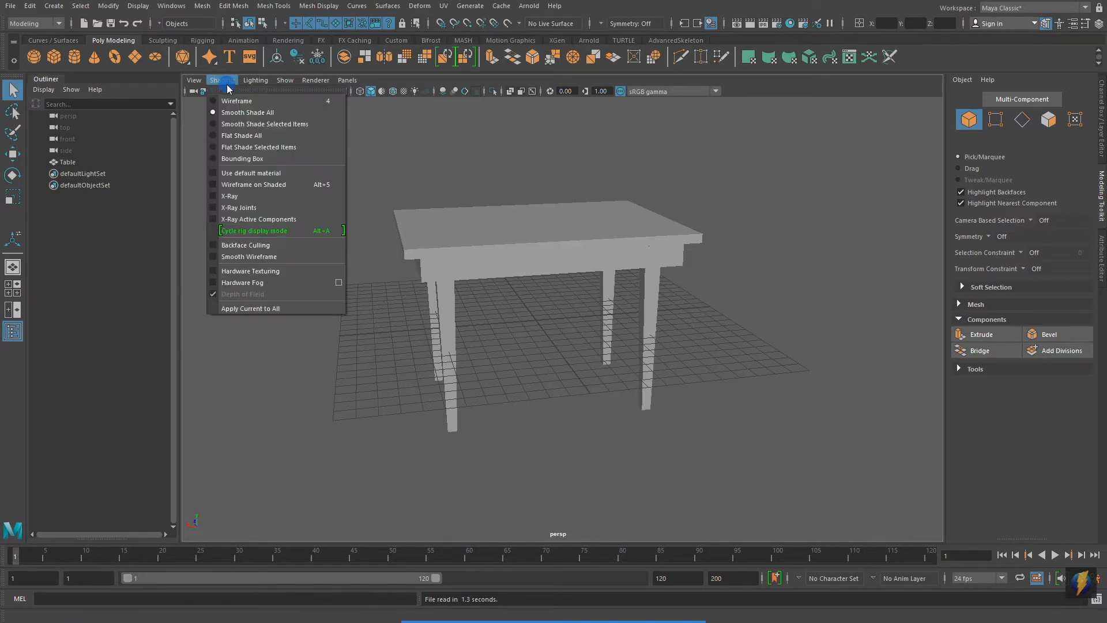
{"action": "left_click", "coordinate": [241, 183]}
{"action": "left_click_drag", "start_coordinate": [526, 300], "coordinate": [383, 303], "text": "alt"}
{"action": "right_click_drag", "start_coordinate": [404, 307], "coordinate": [570, 319], "text": "alt"}
{"action": "middle_click_drag", "start_coordinate": [524, 291], "coordinate": [602, 294], "text": "alt"}
{"action": "left_click_drag", "start_coordinate": [602, 294], "coordinate": [504, 324], "text": "alt"}
{"action": "right_click_drag", "start_coordinate": [504, 324], "coordinate": [512, 287], "text": "alt"}
Bevel the whole table with 2 segments and a fraction of 0.2.
{"action": "left_click", "coordinate": [502, 333]}
{"action": "left_click_drag", "start_coordinate": [511, 286], "coordinate": [469, 240], "text": "alt"}
{"action": "right_click_drag", "start_coordinate": [469, 240], "coordinate": [627, 259], "text": "alt"}
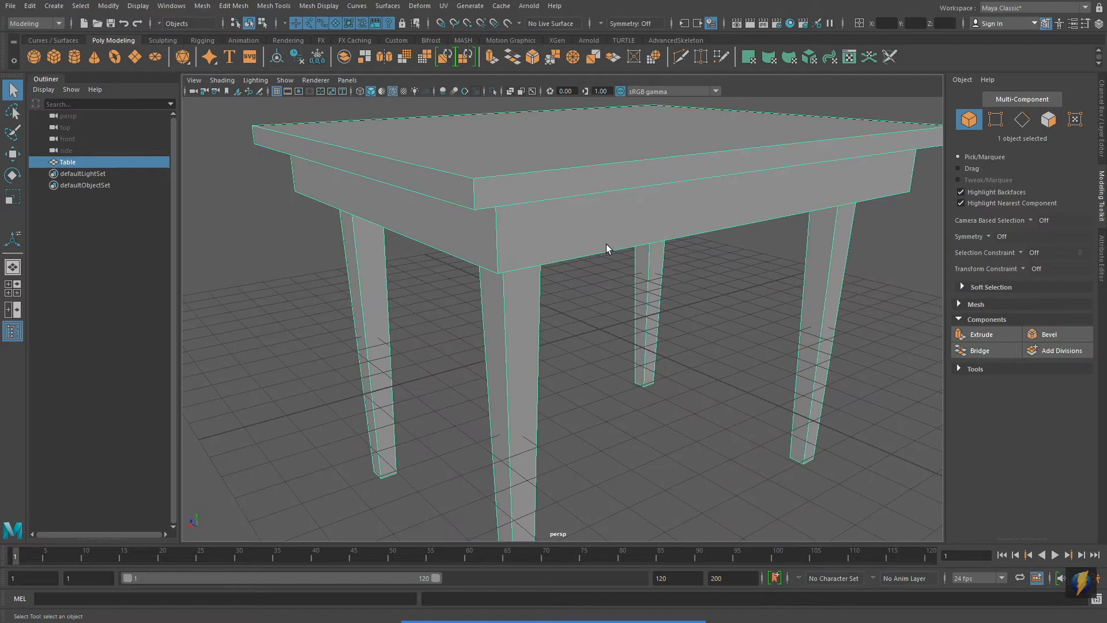
{"action": "left_click", "coordinate": [1063, 331]}
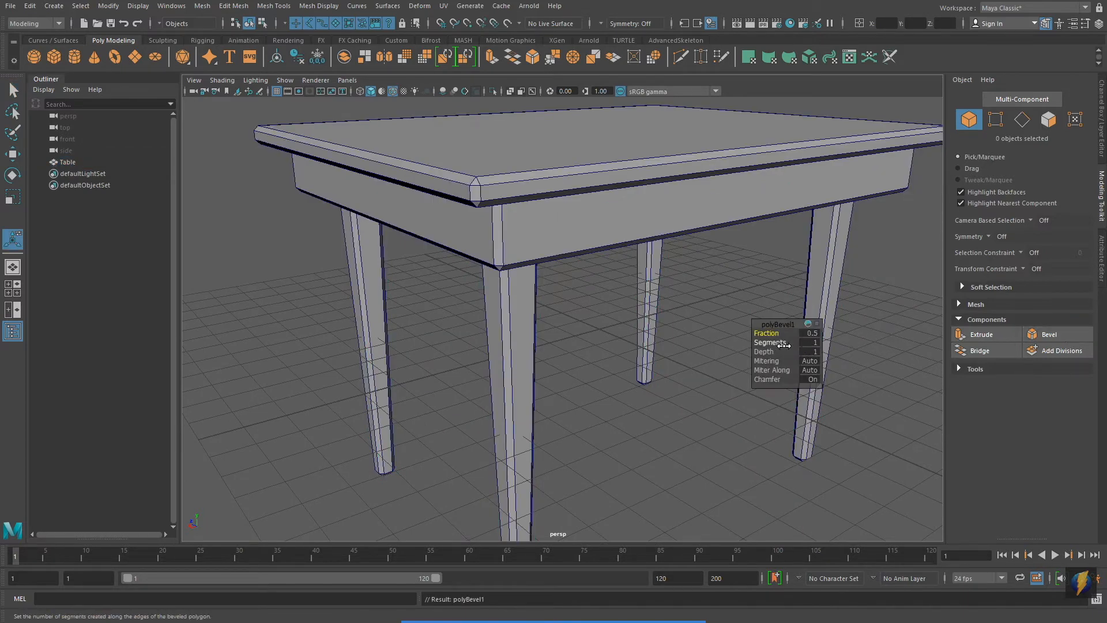
{"action": "left_click", "coordinate": [810, 344]}
{"action": "type", "text": "2"}
{"action": "key", "text": "Return"}
{"action": "middle_click_drag", "start_coordinate": [691, 312], "coordinate": [687, 313]}
{"action": "middle_click_drag", "start_coordinate": [734, 262], "coordinate": [741, 294], "text": "alt"}
{"action": "right_click_drag", "start_coordinate": [479, 274], "coordinate": [586, 272], "text": "alt"}
{"action": "middle_click_drag", "start_coordinate": [586, 271], "coordinate": [645, 343], "text": "alt"}
{"action": "right_click_drag", "start_coordinate": [528, 340], "coordinate": [519, 304], "text": "alt"}
{"action": "left_click_drag", "start_coordinate": [519, 304], "coordinate": [469, 258], "text": "alt"}
Turn off Wireframe on Shaded and inspect the table's bevelled edges from several angles.
{"action": "left_click", "coordinate": [222, 80]}
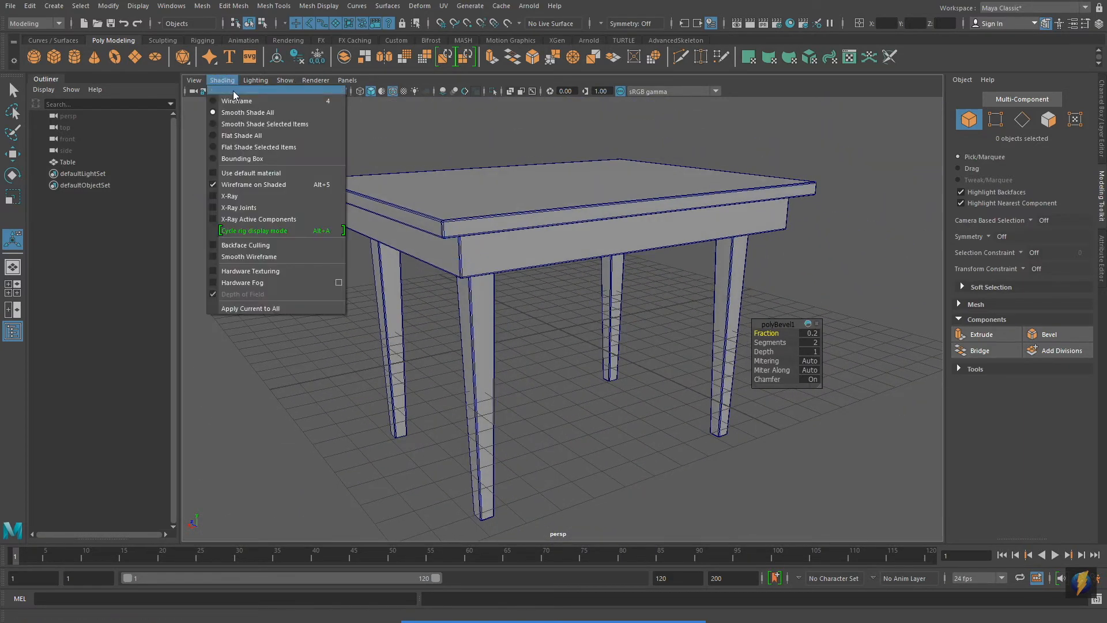
{"action": "left_click", "coordinate": [254, 185]}
{"action": "left_click_drag", "start_coordinate": [437, 265], "coordinate": [403, 262], "text": "alt"}
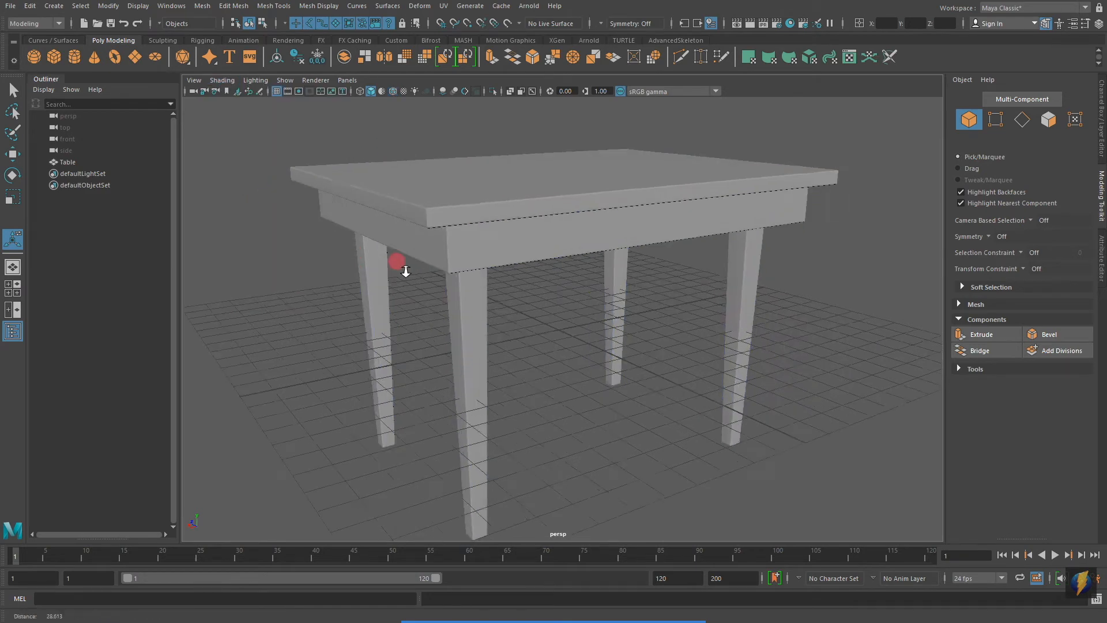
{"action": "right_click_drag", "start_coordinate": [403, 262], "coordinate": [480, 237], "text": "alt"}
{"action": "left_click_drag", "start_coordinate": [480, 237], "coordinate": [610, 312], "text": "alt"}
{"action": "right_click_drag", "start_coordinate": [610, 312], "coordinate": [688, 329], "text": "alt"}
{"action": "right_click_drag", "start_coordinate": [769, 327], "coordinate": [591, 290], "text": "alt"}
{"action": "mouse_move", "coordinate": [591, 290]}
{"action": "left_mouse_down", "text": "alt"}
{"action": "mouse_move", "coordinate": [507, 224]}
{"action": "mouse_move", "coordinate": [568, 278]}
{"action": "mouse_move", "coordinate": [613, 276]}
{"action": "mouse_move", "coordinate": [586, 275]}
{"action": "left_mouse_up", "text": "alt"}
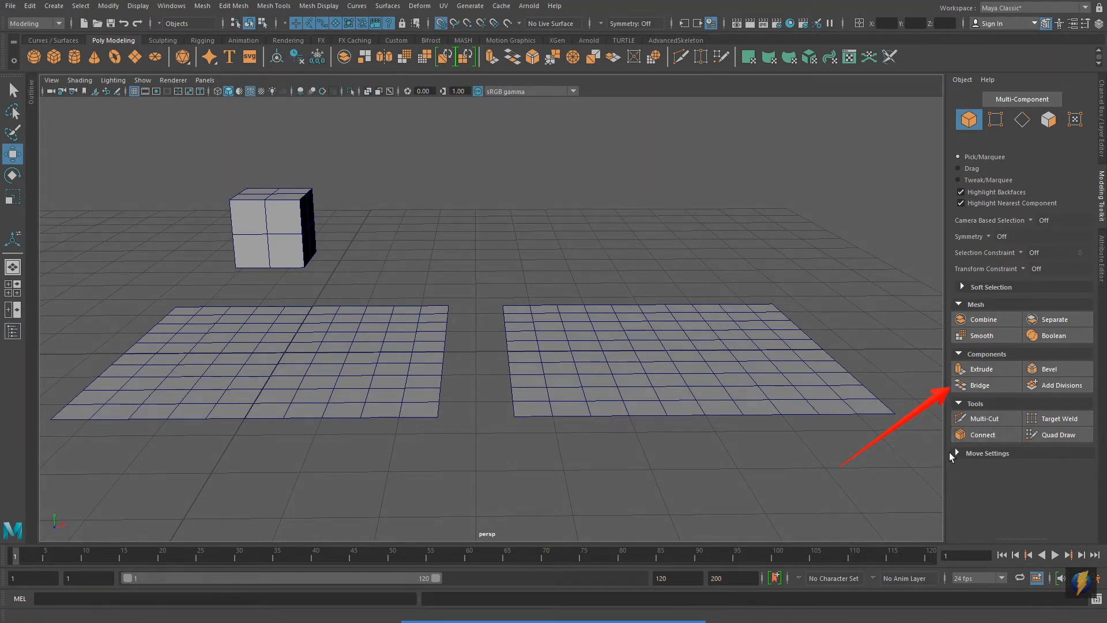
Select the two separate grid planes and combine them into one mesh.
{"action": "left_click_drag", "start_coordinate": [403, 297], "coordinate": [409, 286], "text": "alt"}
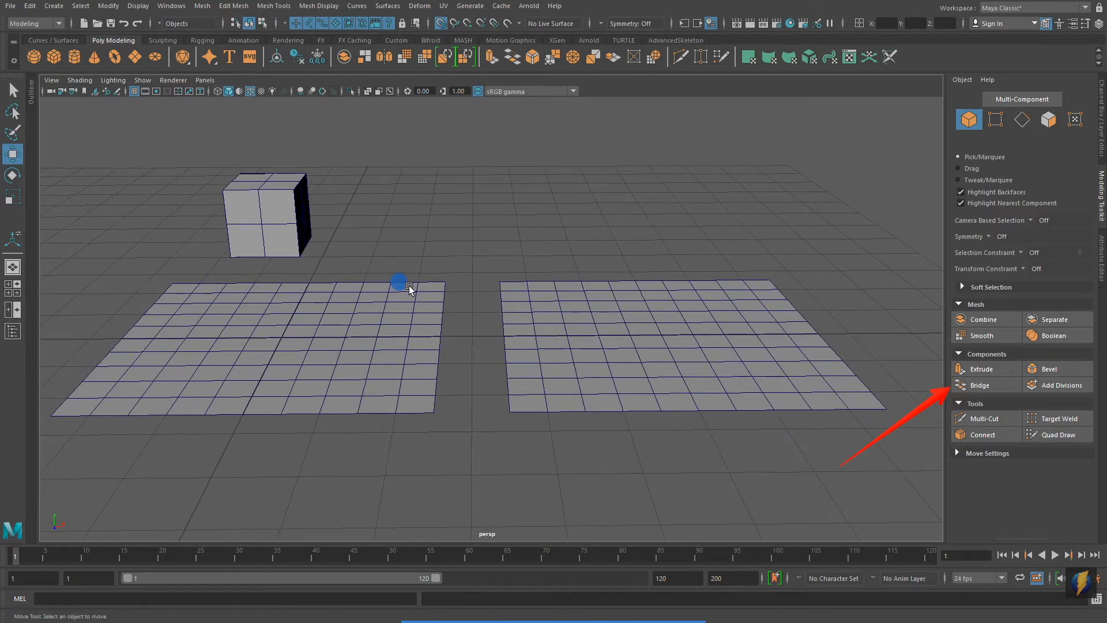
{"action": "left_click", "coordinate": [403, 341]}
{"action": "left_click", "coordinate": [601, 330], "text": "shift"}
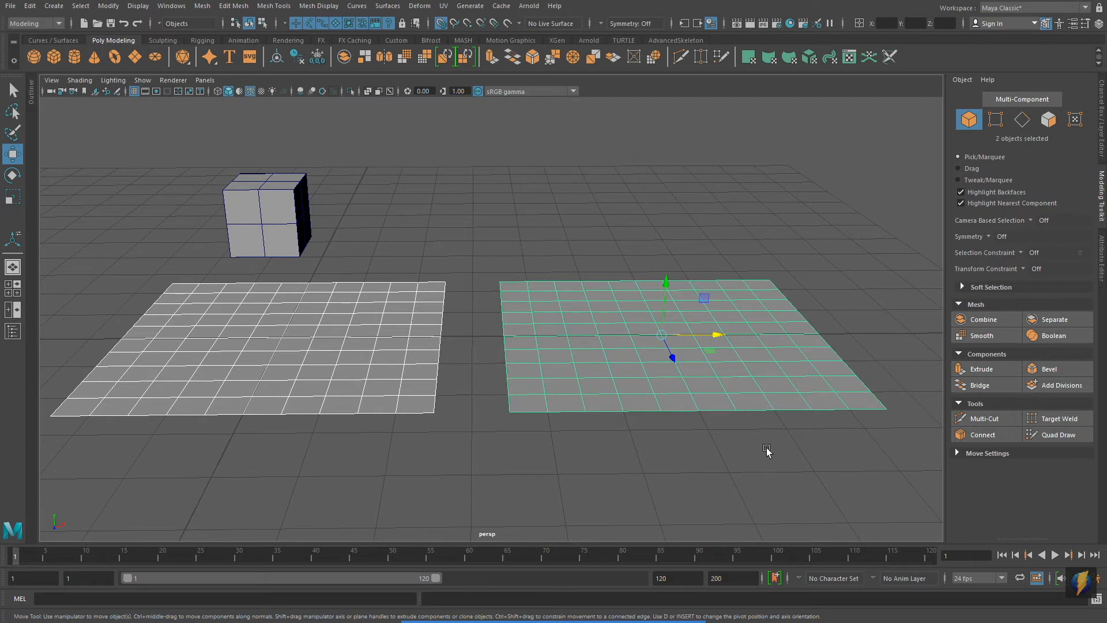
{"action": "mouse_move", "coordinate": [621, 606]}
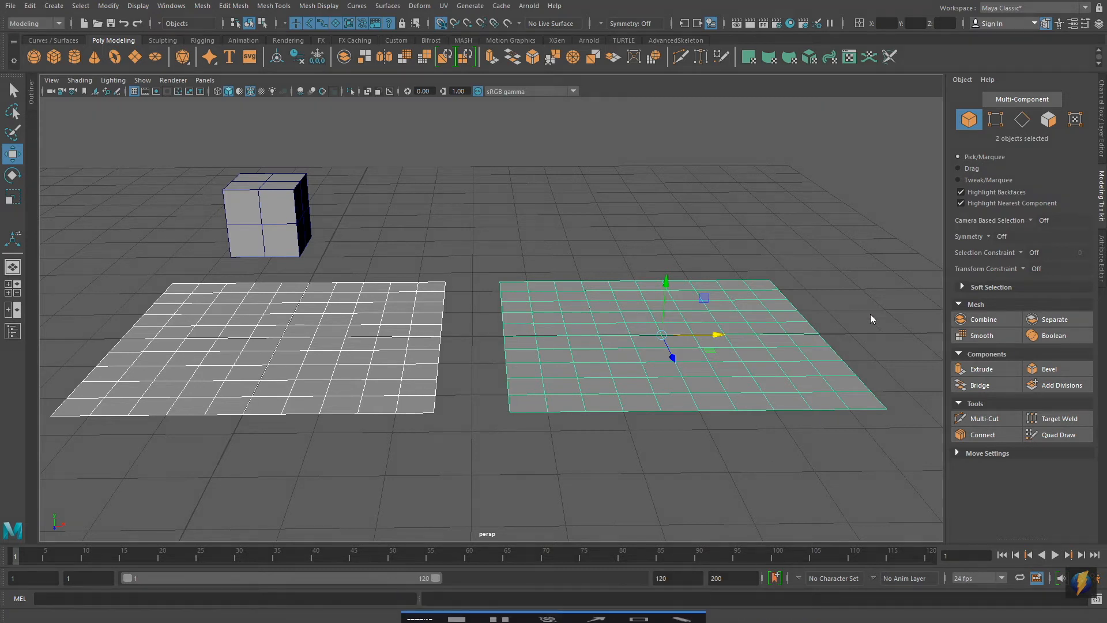
{"action": "left_click", "coordinate": [960, 319]}
Select the nearest pair of facing border edges across the gap and bridge them with 0 divisions.
{"action": "mouse_move", "coordinate": [618, 318]}
{"action": "left_mouse_down", "text": "alt"}
{"action": "mouse_move", "coordinate": [581, 320]}
{"action": "mouse_move", "coordinate": [609, 318]}
{"action": "left_mouse_up", "text": "alt"}
{"action": "right_click_drag", "start_coordinate": [601, 299], "coordinate": [595, 266]}
{"action": "left_click_drag", "start_coordinate": [595, 265], "coordinate": [499, 443], "text": "alt"}
{"action": "left_click", "coordinate": [429, 466]}
{"action": "left_click", "coordinate": [502, 470], "text": "shift"}
{"action": "right_click_drag", "start_coordinate": [546, 462], "coordinate": [560, 404], "text": "alt"}
{"action": "left_click", "coordinate": [995, 385]}
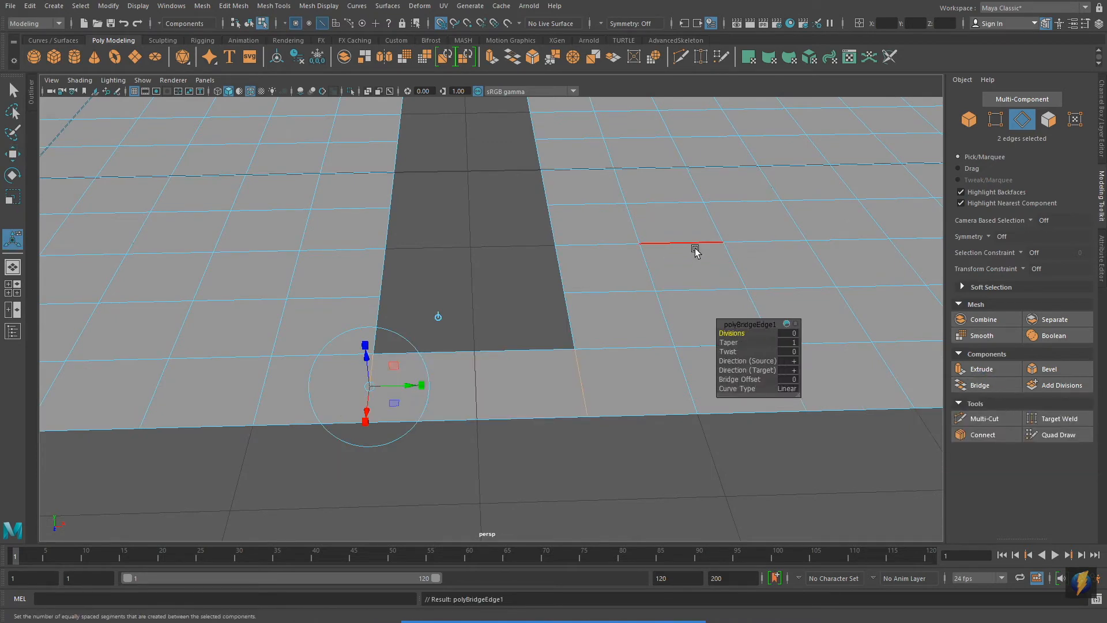
Select the remaining facing border edges on both sides of the gap and bridge them with 0 divisions.
{"action": "middle_click_drag", "start_coordinate": [696, 249], "coordinate": [687, 262], "text": "alt"}
{"action": "right_click_drag", "start_coordinate": [687, 262], "coordinate": [532, 254], "text": "alt"}
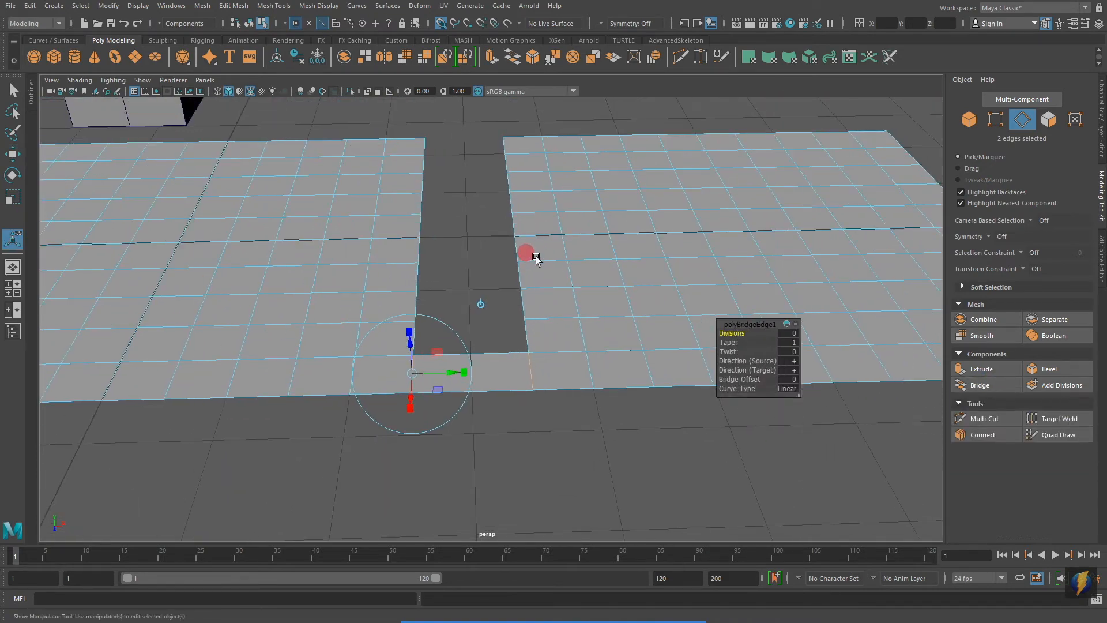
{"action": "middle_click_drag", "start_coordinate": [531, 255], "coordinate": [549, 301], "text": "alt"}
{"action": "left_click_drag", "start_coordinate": [548, 301], "coordinate": [492, 244], "text": "alt"}
{"action": "left_click", "coordinate": [433, 189]}
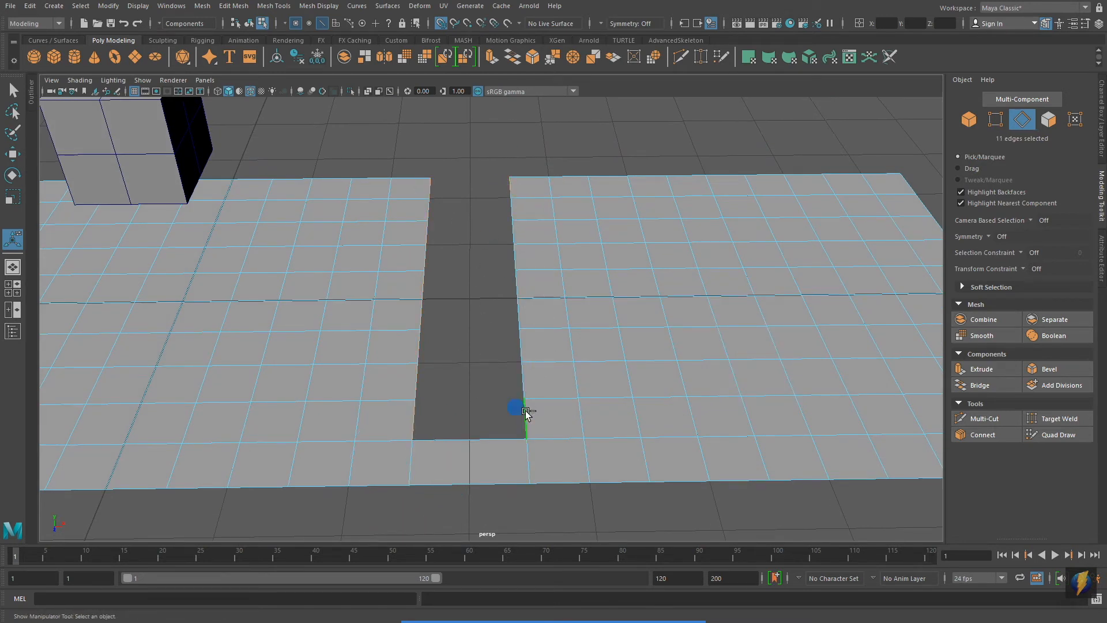
{"action": "left_click", "coordinate": [978, 385]}
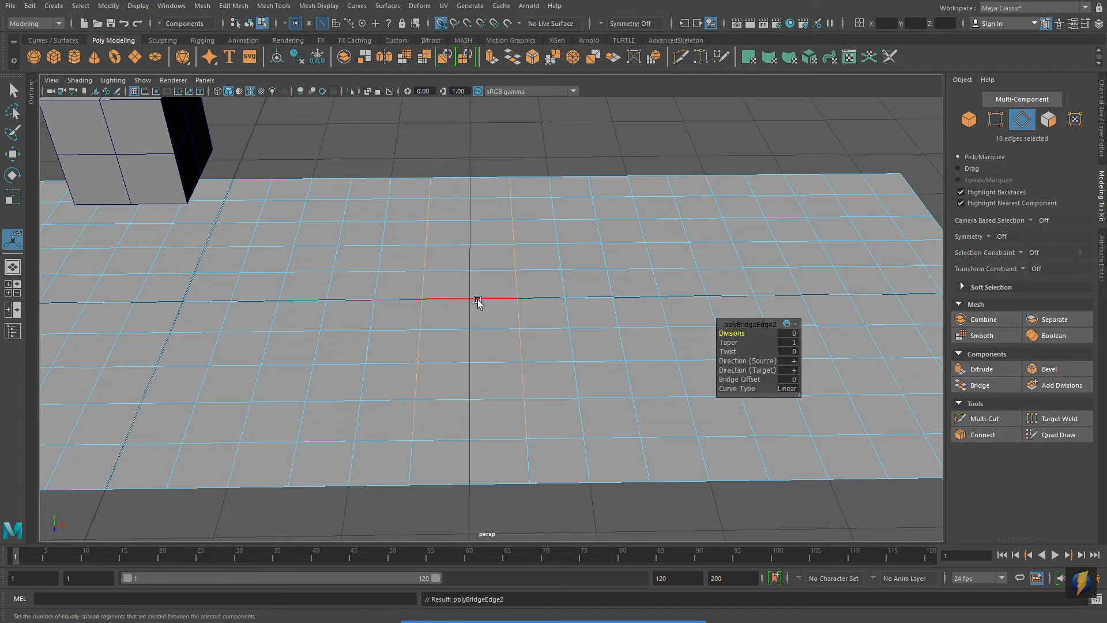
{"action": "scroll", "coordinate": [477, 301], "scroll_direction": "down", "scroll_amount": 5}
{"action": "mouse_move", "coordinate": [496, 311]}
{"action": "left_mouse_down", "text": "alt"}
{"action": "mouse_move", "coordinate": [507, 307]}
{"action": "mouse_move", "coordinate": [470, 285]}
{"action": "mouse_move", "coordinate": [516, 305]}
{"action": "left_mouse_up", "text": "alt"}
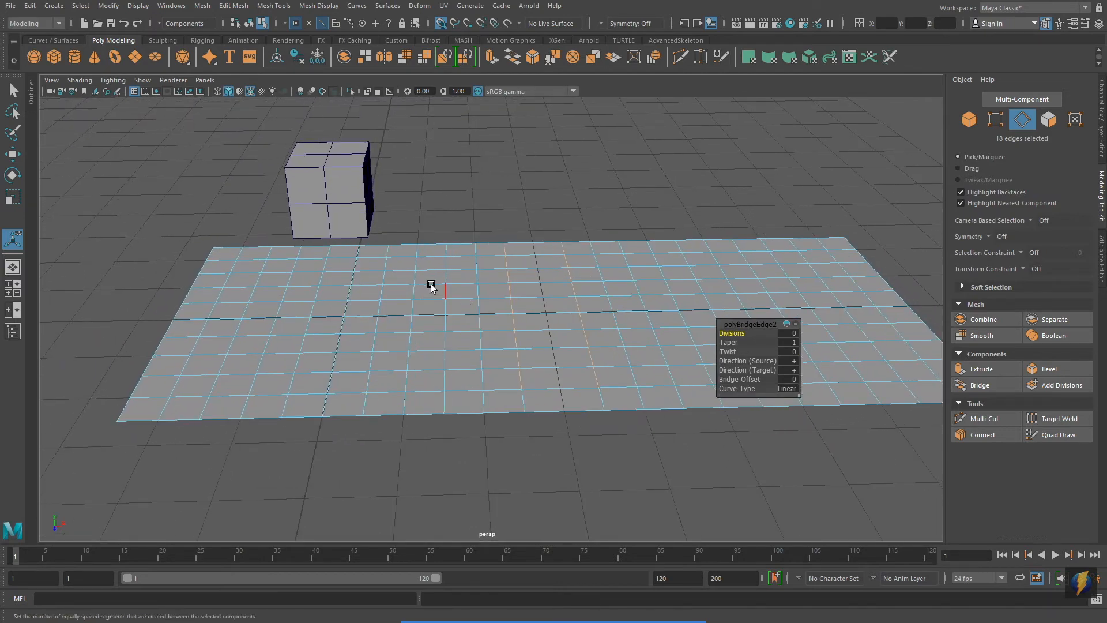
Return to object mode, select the bridged plane together with the cube, and combine them into one mesh.
{"action": "right_click_drag", "start_coordinate": [421, 272], "coordinate": [481, 257]}
{"action": "left_click", "coordinate": [483, 208]}
{"action": "middle_click_drag", "start_coordinate": [484, 208], "coordinate": [518, 244], "text": "alt"}
{"action": "left_click_drag", "start_coordinate": [519, 244], "coordinate": [501, 240], "text": "alt"}
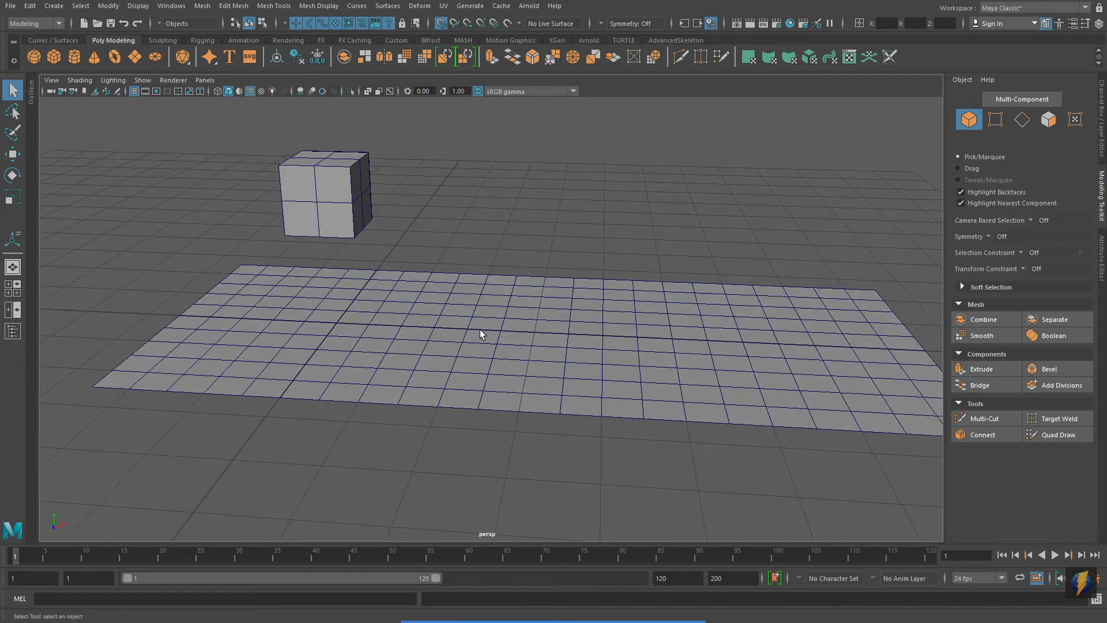
{"action": "left_click", "coordinate": [517, 335]}
{"action": "left_click_drag", "start_coordinate": [518, 335], "coordinate": [512, 335], "text": "alt"}
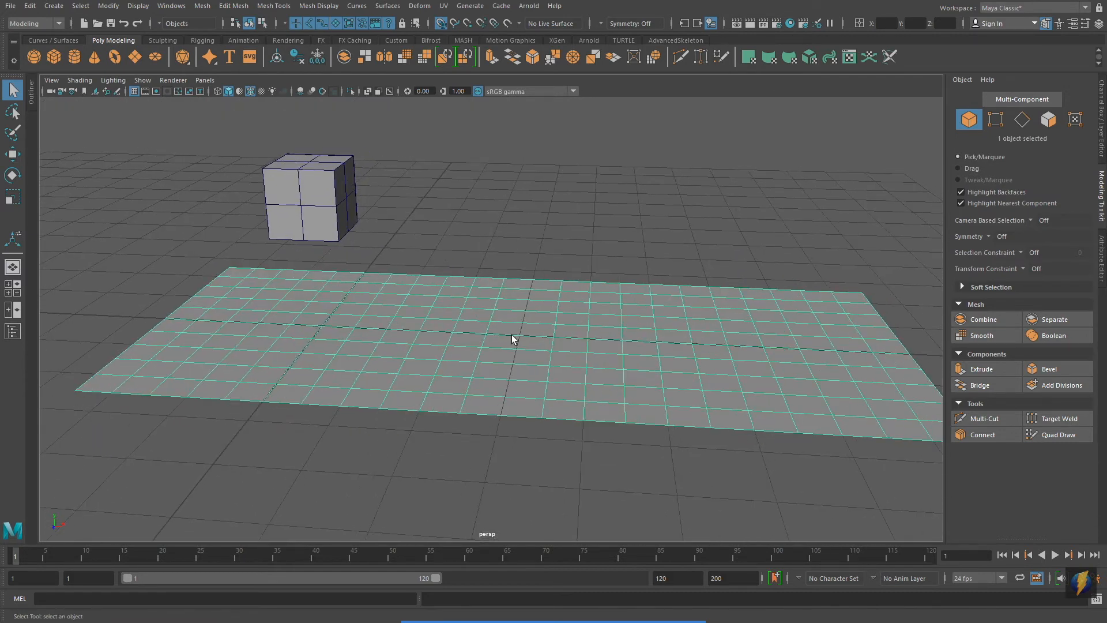
{"action": "left_click", "coordinate": [333, 198], "text": "shift"}
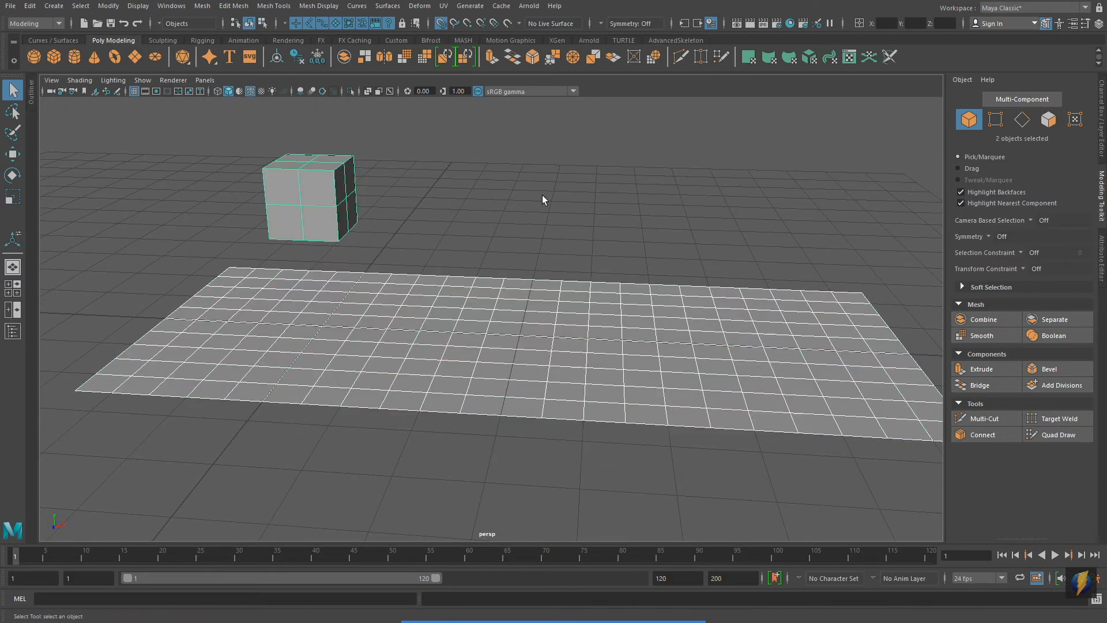
{"action": "left_click", "coordinate": [983, 319]}
Try to bridge a bottom edge of the cube with an interior edge of the plane.
{"action": "left_click_drag", "start_coordinate": [515, 272], "coordinate": [484, 277], "text": "alt"}
{"action": "right_click_drag", "start_coordinate": [485, 276], "coordinate": [468, 227]}
{"action": "right_click_drag", "start_coordinate": [489, 373], "coordinate": [565, 372], "text": "alt"}
{"action": "left_click", "coordinate": [486, 437], "text": "shift"}
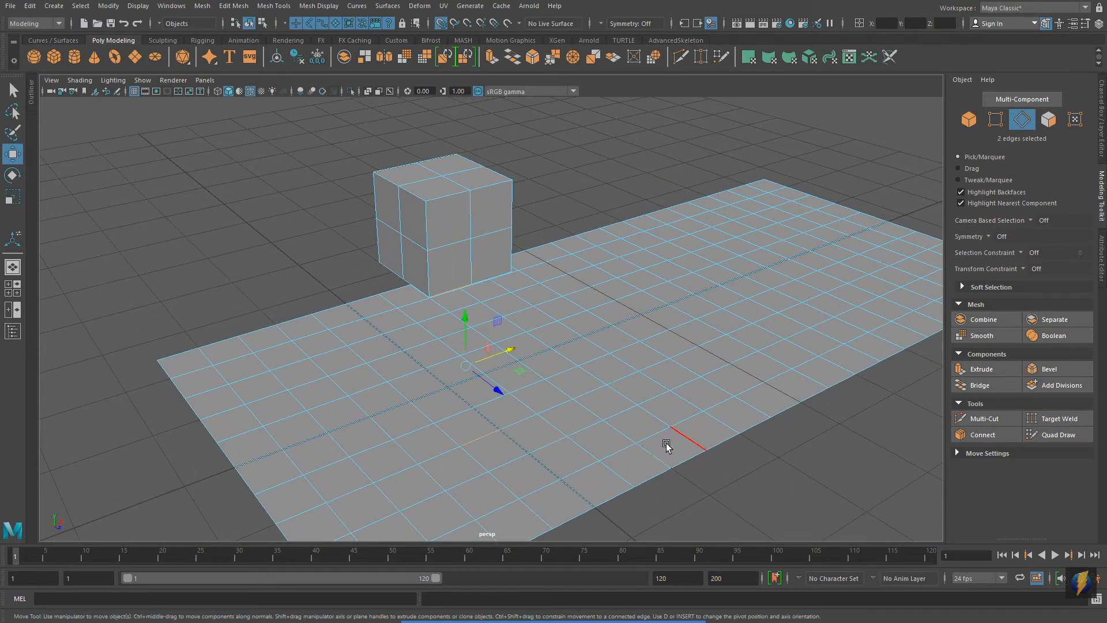
{"action": "left_click_drag", "start_coordinate": [656, 427], "coordinate": [650, 421], "text": "alt"}
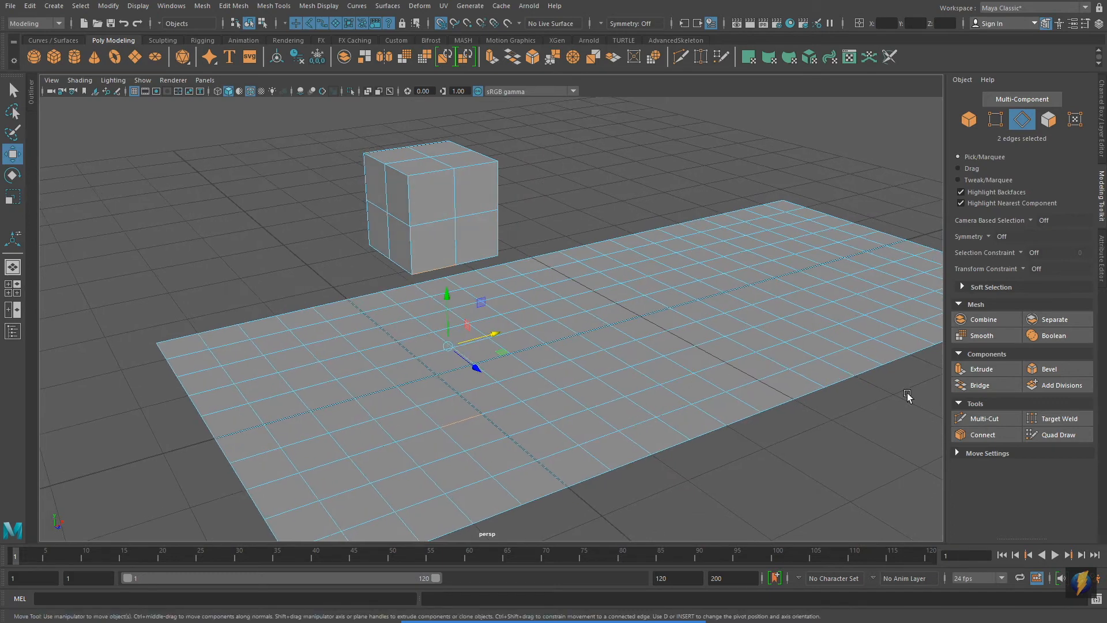
{"action": "left_click", "coordinate": [978, 387]}
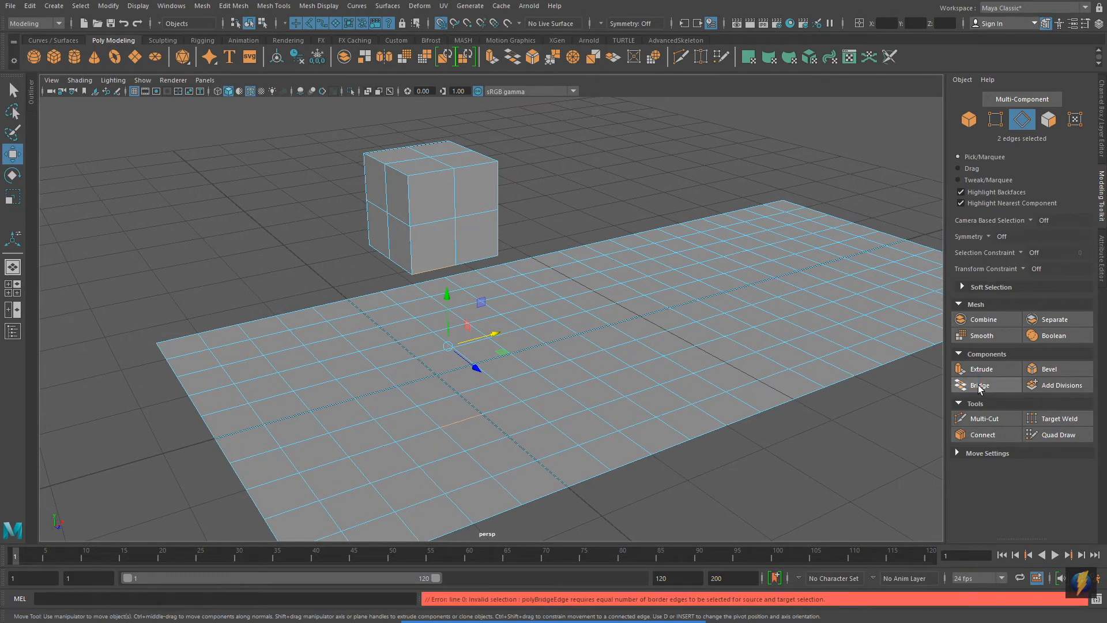
{"action": "mouse_move", "coordinate": [554, 619]}
{"action": "left_click", "coordinate": [587, 600]}
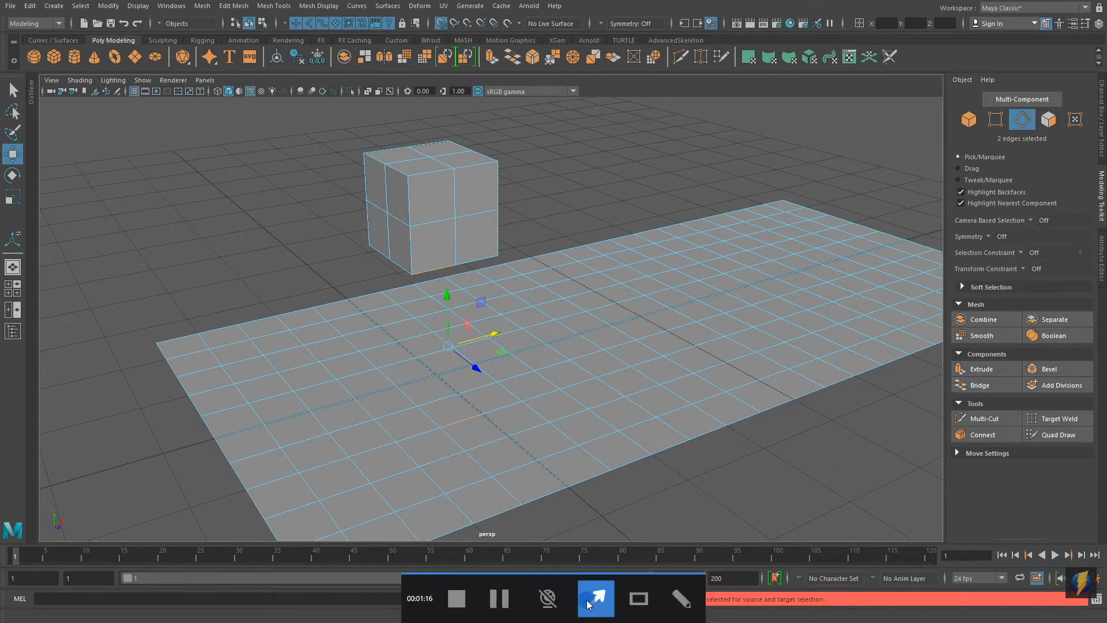
{"action": "mouse_move", "coordinate": [647, 361]}
{"action": "left_mouse_down"}
{"action": "mouse_move", "coordinate": [463, 584]}
{"action": "mouse_move", "coordinate": [514, 594]}
{"action": "left_mouse_up"}
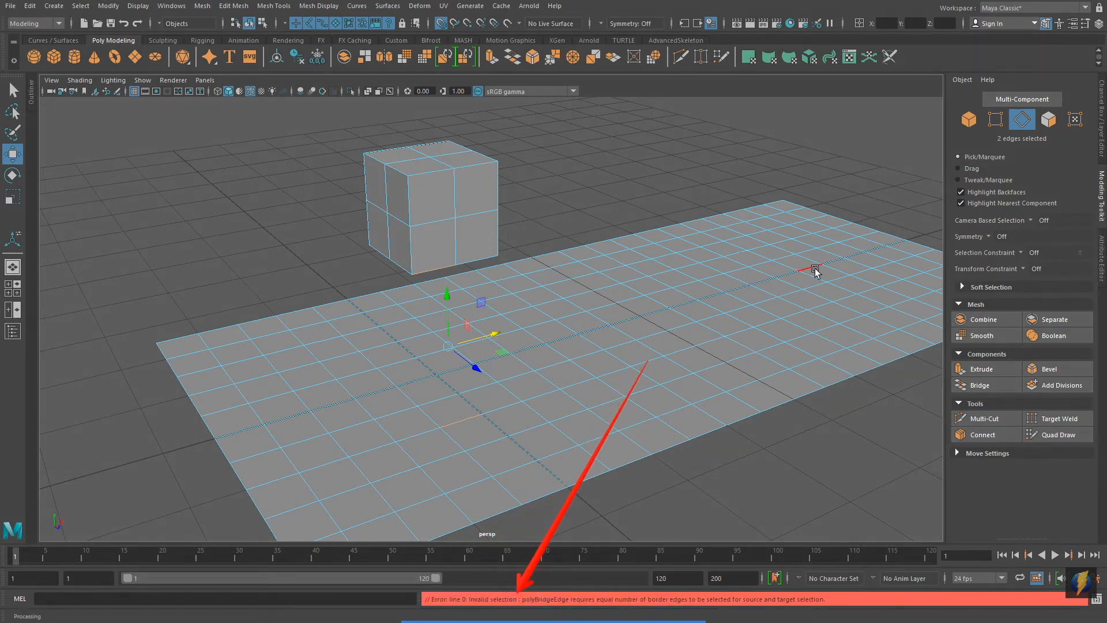
In face mode, select the cube's top and bottom faces and the four plane faces around the grid centre below.
{"action": "left_click_drag", "start_coordinate": [573, 321], "coordinate": [551, 317], "text": "alt"}
{"action": "right_click_drag", "start_coordinate": [566, 302], "coordinate": [575, 327]}
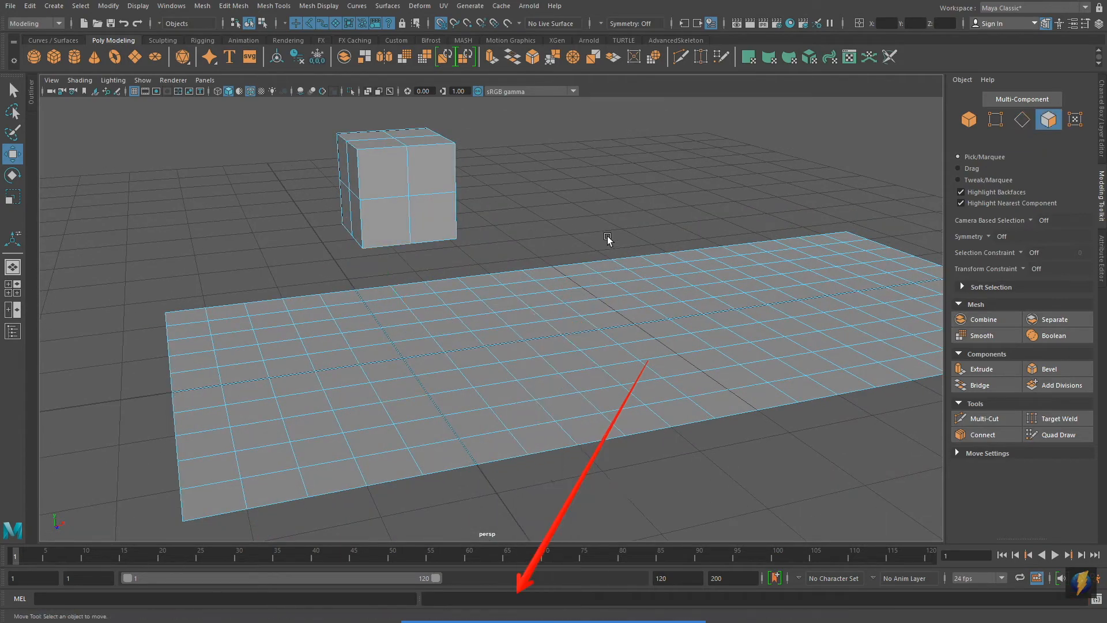
{"action": "key", "text": "space"}
{"action": "key", "text": "space"}
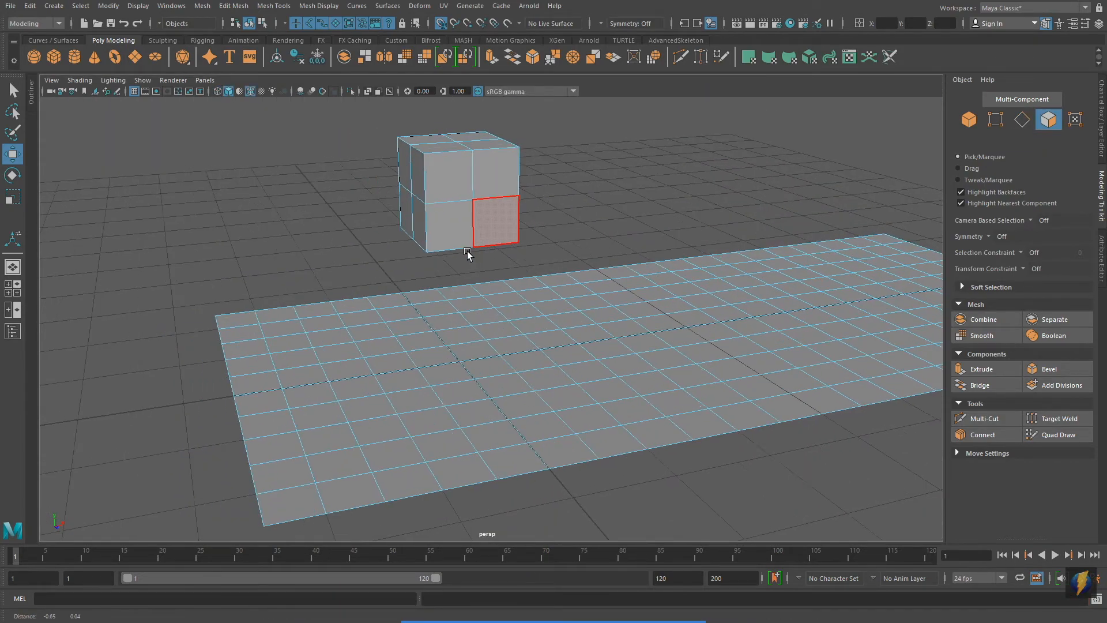
{"action": "key", "text": "space"}
{"action": "key", "text": "space"}
{"action": "middle_click_drag", "start_coordinate": [373, 250], "coordinate": [574, 240], "text": "alt"}
{"action": "right_click_drag", "start_coordinate": [574, 240], "coordinate": [624, 300], "text": "alt"}
{"action": "key", "text": "5"}
{"action": "middle_click_drag", "start_coordinate": [432, 256], "coordinate": [487, 252], "text": "alt"}
{"action": "mouse_move", "coordinate": [487, 252]}
{"action": "right_mouse_down", "text": "alt"}
{"action": "mouse_move", "coordinate": [522, 252]}
{"action": "mouse_move", "coordinate": [519, 297]}
{"action": "right_mouse_up", "text": "alt"}
{"action": "double_click", "coordinate": [422, 323]}
{"action": "key", "text": "space"}
{"action": "key", "text": "space"}
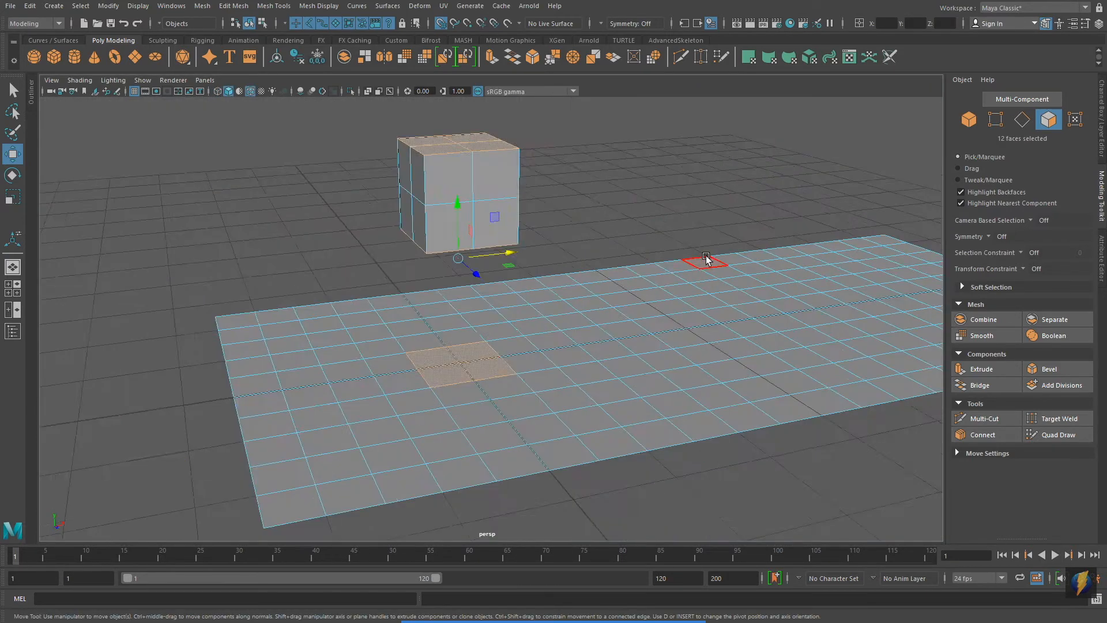
Deselect the cube's top faces and delete the selected bottom faces and the four plane faces.
{"action": "left_click_drag", "start_coordinate": [707, 257], "coordinate": [583, 236], "text": "alt"}
{"action": "left_click_drag", "start_coordinate": [363, 132], "coordinate": [555, 233], "text": "ctrl"}
{"action": "mouse_move", "coordinate": [572, 303]}
{"action": "left_mouse_down", "text": "alt"}
{"action": "mouse_move", "coordinate": [558, 309]}
{"action": "mouse_move", "coordinate": [559, 275]}
{"action": "mouse_move", "coordinate": [568, 308]}
{"action": "left_mouse_up", "text": "alt"}
{"action": "middle_click_drag", "start_coordinate": [581, 333], "coordinate": [604, 299], "text": "alt"}
{"action": "right_click_drag", "start_coordinate": [605, 299], "coordinate": [637, 332], "text": "alt"}
{"action": "key", "text": "Delete"}
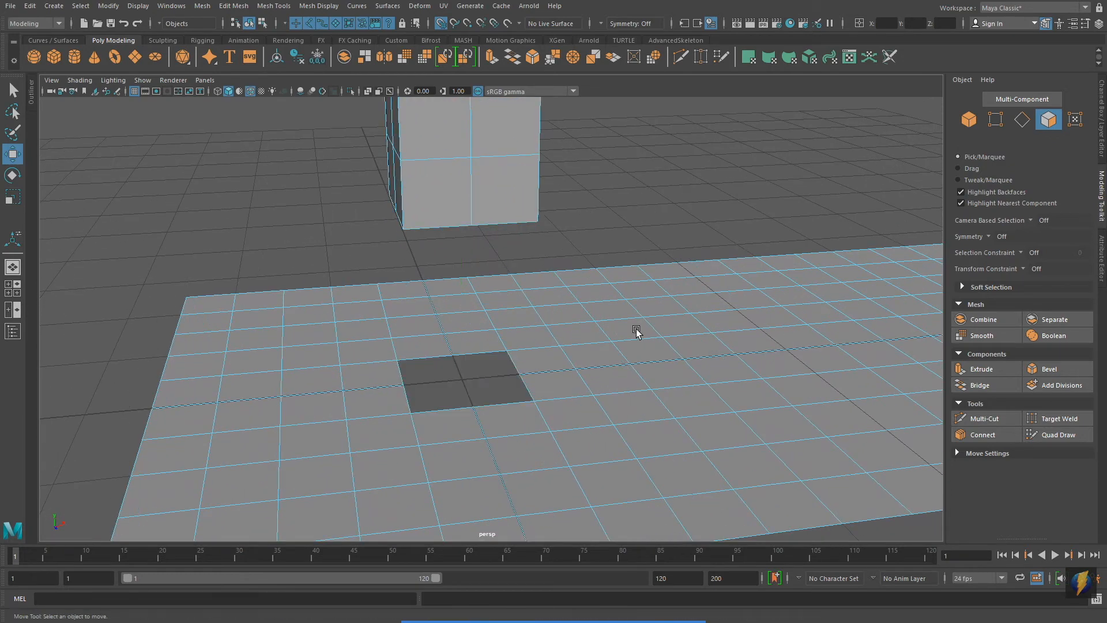
Select the border edges of the cube's open bottom and the plane's hole and bridge them with 2 divisions.
{"action": "mouse_move", "coordinate": [483, 290]}
{"action": "left_mouse_down", "text": "alt"}
{"action": "mouse_move", "coordinate": [467, 316]}
{"action": "mouse_move", "coordinate": [479, 322]}
{"action": "mouse_move", "coordinate": [484, 310]}
{"action": "left_mouse_up", "text": "alt"}
{"action": "right_click_drag", "start_coordinate": [455, 182], "coordinate": [451, 152]}
{"action": "double_click", "coordinate": [456, 211]}
{"action": "left_click_drag", "start_coordinate": [456, 212], "coordinate": [490, 439], "text": "alt"}
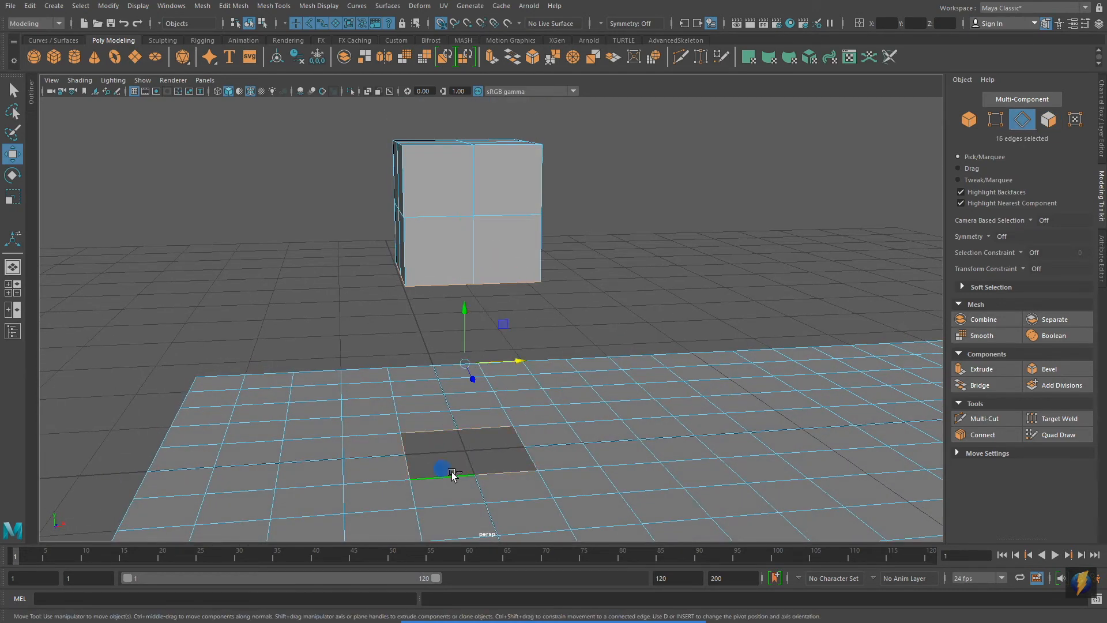
{"action": "middle_click_drag", "start_coordinate": [565, 385], "coordinate": [530, 358], "text": "alt"}
{"action": "left_click_drag", "start_coordinate": [530, 358], "coordinate": [543, 355], "text": "alt"}
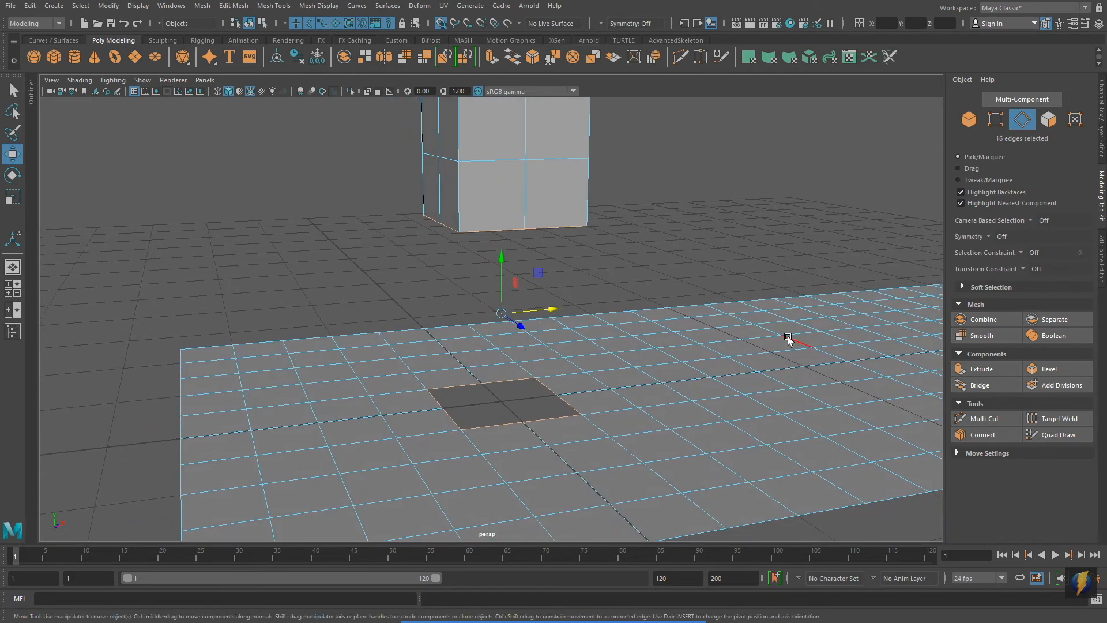
{"action": "left_click", "coordinate": [1001, 387]}
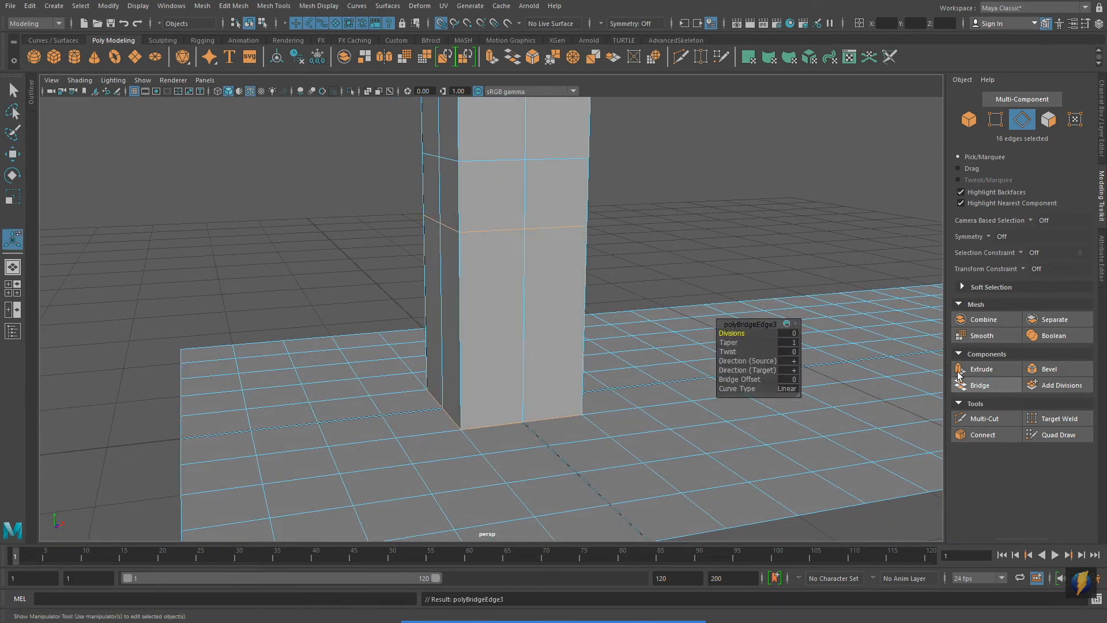
{"action": "left_click_drag", "start_coordinate": [732, 333], "coordinate": [735, 333]}
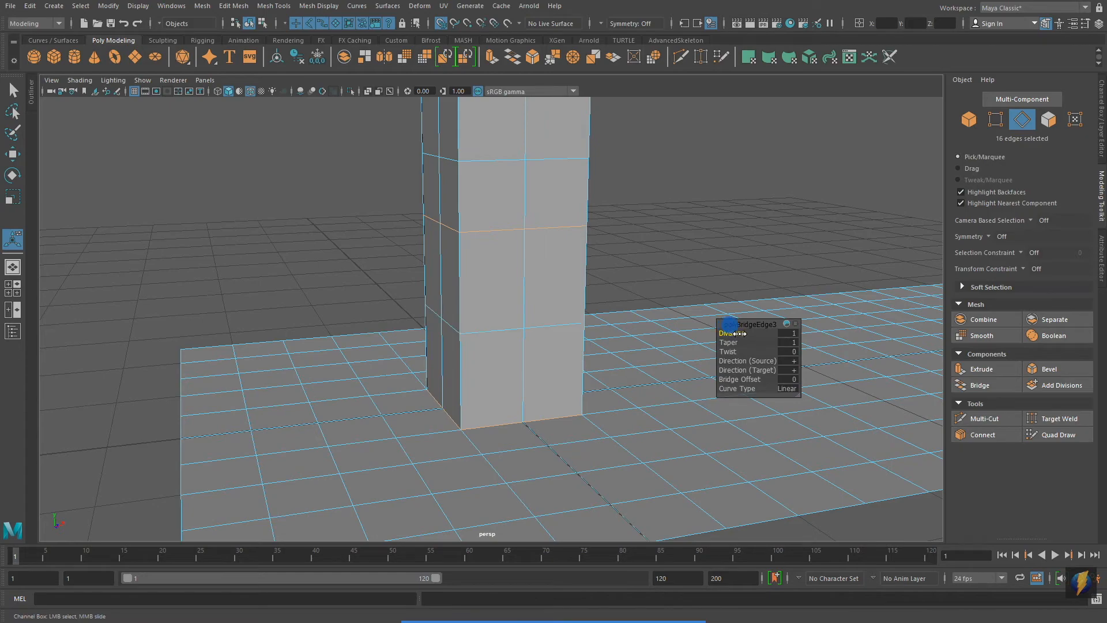
{"action": "left_click_drag", "start_coordinate": [586, 248], "coordinate": [492, 272], "text": "alt"}
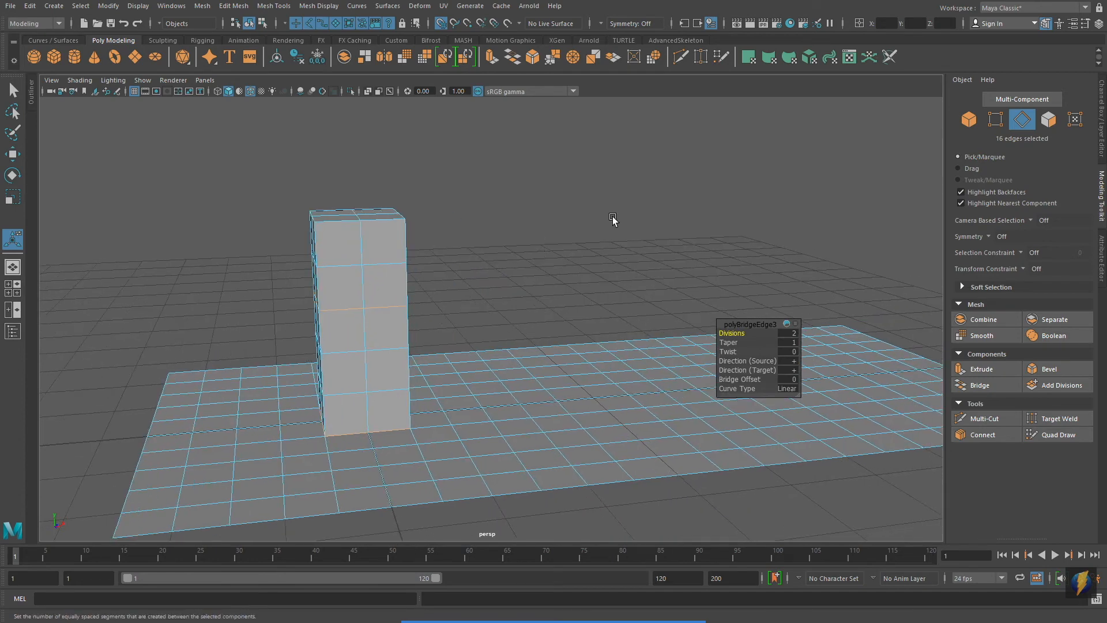
Make layer1 visible to bring in the pipe pieces, return to object mode and clear the selection.
{"action": "left_click", "coordinate": [1102, 148]}
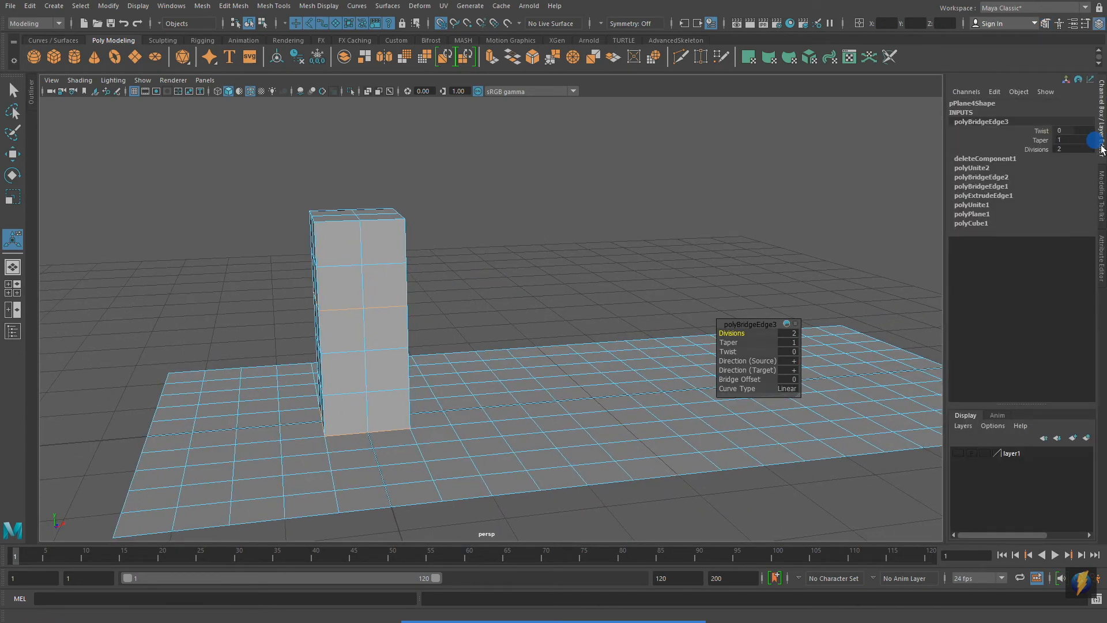
{"action": "left_click", "coordinate": [959, 453]}
{"action": "middle_click_drag", "start_coordinate": [622, 238], "coordinate": [591, 283], "text": "alt"}
{"action": "left_click_drag", "start_coordinate": [639, 258], "coordinate": [590, 257], "text": "alt"}
{"action": "right_click_drag", "start_coordinate": [590, 257], "coordinate": [461, 219], "text": "alt"}
{"action": "middle_click_drag", "start_coordinate": [586, 222], "coordinate": [510, 237], "text": "alt"}
{"action": "left_click_drag", "start_coordinate": [510, 237], "coordinate": [476, 237], "text": "alt"}
{"action": "left_click_drag", "start_coordinate": [340, 307], "coordinate": [428, 286], "text": "alt"}
{"action": "right_click_drag", "start_coordinate": [289, 290], "coordinate": [388, 280], "text": "alt"}
{"action": "middle_click_drag", "start_coordinate": [389, 279], "coordinate": [458, 252], "text": "alt"}
{"action": "right_click_drag", "start_coordinate": [350, 287], "coordinate": [381, 269]}
{"action": "left_click", "coordinate": [434, 217]}
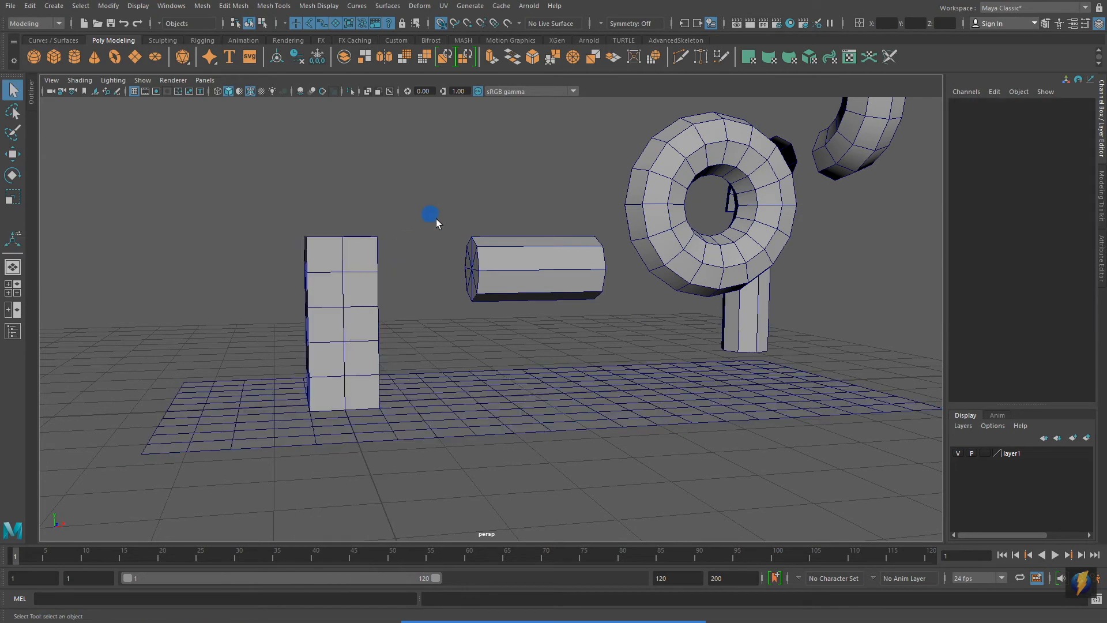
Select the column-and-plane mesh together with the horizontal cylinder and combine them.
{"action": "left_click", "coordinate": [356, 301]}
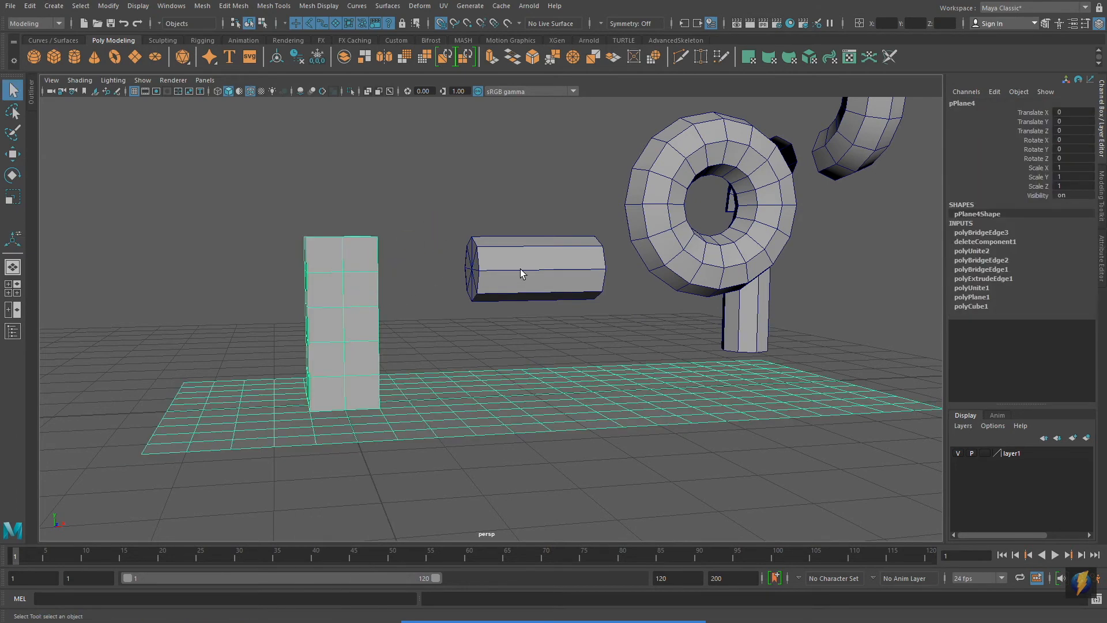
{"action": "left_click", "coordinate": [515, 265]}
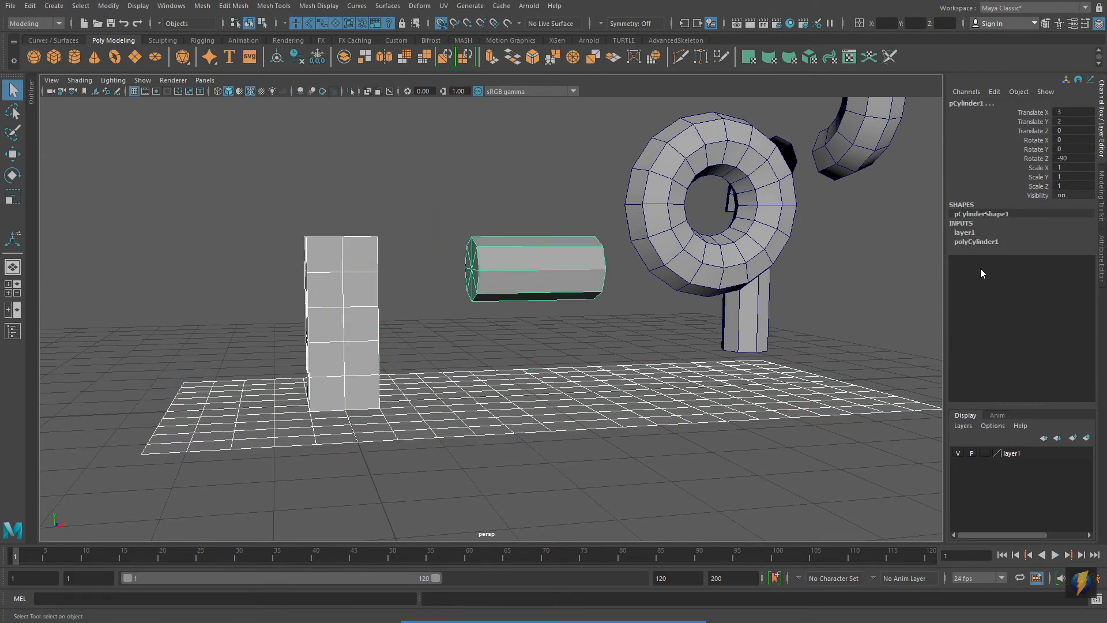
{"action": "left_click", "coordinate": [1101, 201]}
{"action": "left_click", "coordinate": [982, 319]}
Delete the four upper faces on the side of the column that faces the cylinder.
{"action": "left_click_drag", "start_coordinate": [489, 345], "coordinate": [427, 344], "text": "alt"}
{"action": "middle_click_drag", "start_coordinate": [404, 345], "coordinate": [583, 381], "text": "alt"}
{"action": "right_click_drag", "start_coordinate": [346, 378], "coordinate": [421, 289], "text": "alt"}
{"action": "right_click", "coordinate": [427, 279]}
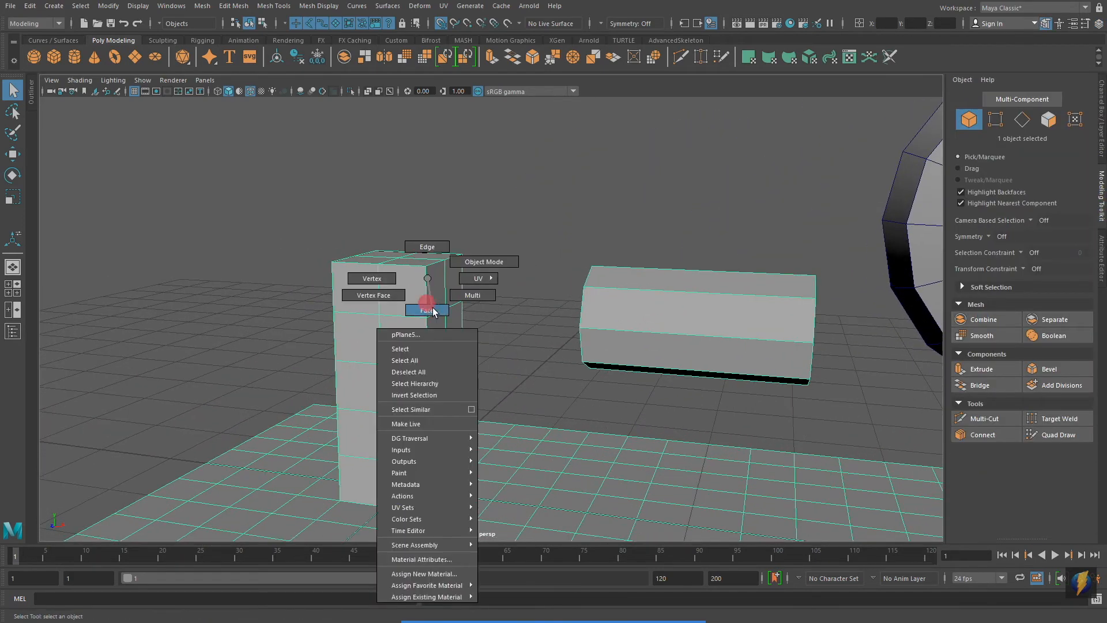
{"action": "left_click", "coordinate": [427, 310]}
{"action": "left_click", "coordinate": [447, 294]}
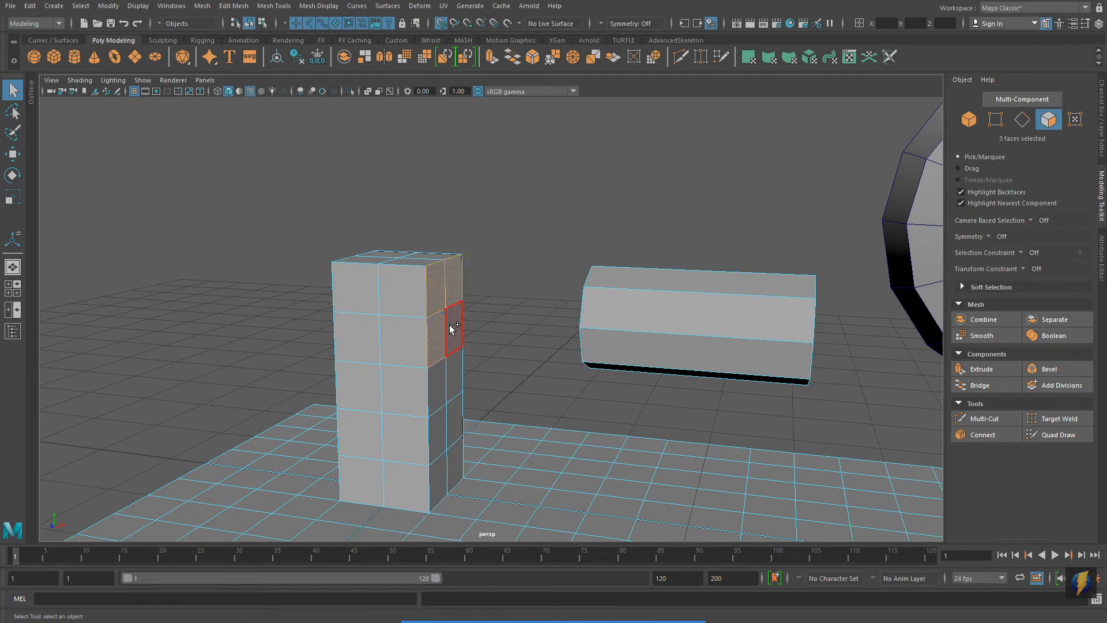
{"action": "key", "text": "Delete"}
Delete the end cap faces of the horizontal cylinder, keeping its side faces.
{"action": "left_click_drag", "start_coordinate": [600, 294], "coordinate": [622, 279], "text": "alt"}
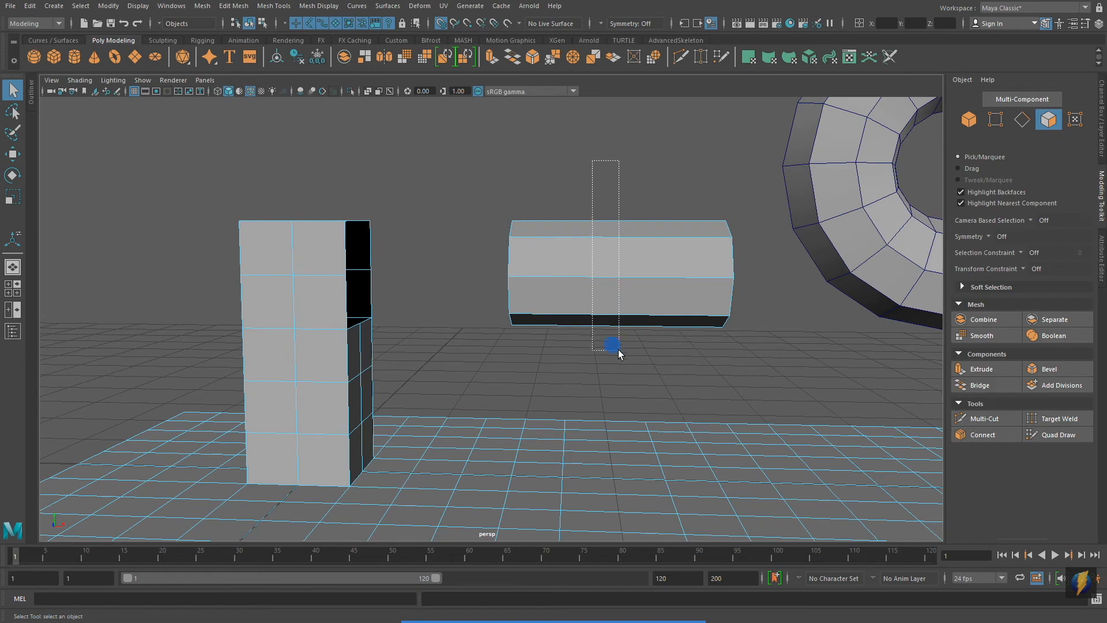
{"action": "left_click_drag", "start_coordinate": [618, 331], "coordinate": [619, 331]}
{"action": "left_click_drag", "start_coordinate": [486, 168], "coordinate": [503, 326]}
{"action": "key", "text": "Delete"}
Select the border edges of the column opening and the cylinder's near end and bridge them with 2 divisions.
{"action": "right_click", "coordinate": [672, 280]}
{"action": "right_click_drag", "start_coordinate": [673, 279], "coordinate": [673, 252]}
{"action": "double_click", "coordinate": [616, 278]}
{"action": "left_click_drag", "start_coordinate": [662, 279], "coordinate": [595, 320], "text": "alt"}
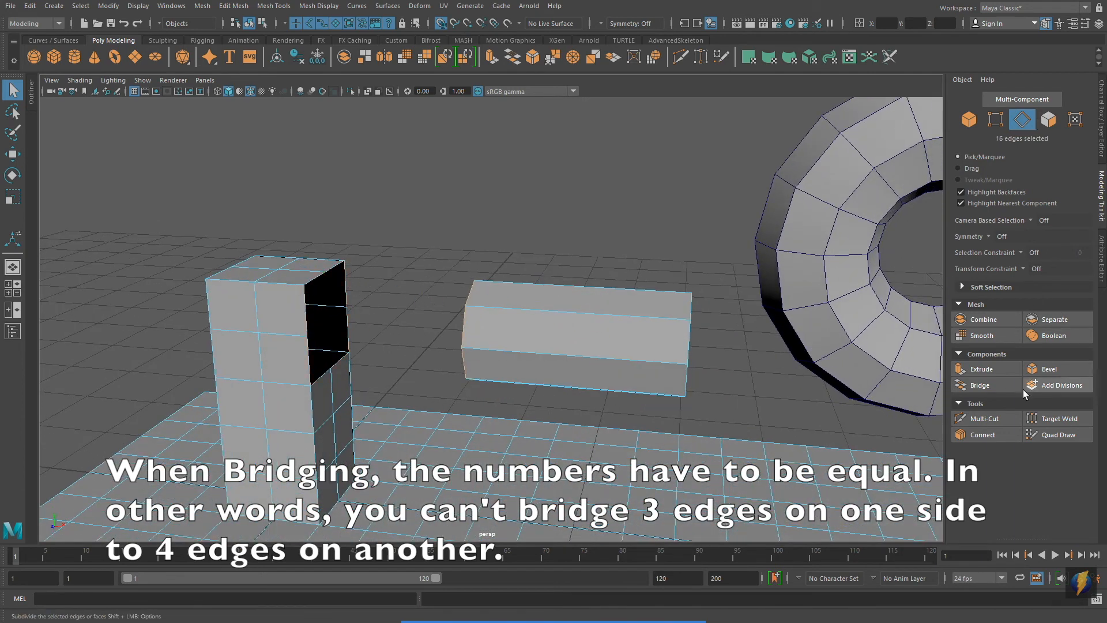
{"action": "left_click", "coordinate": [981, 385]}
{"action": "right_click_drag", "start_coordinate": [385, 345], "coordinate": [647, 313], "text": "alt"}
{"action": "left_click_drag", "start_coordinate": [738, 333], "coordinate": [748, 333]}
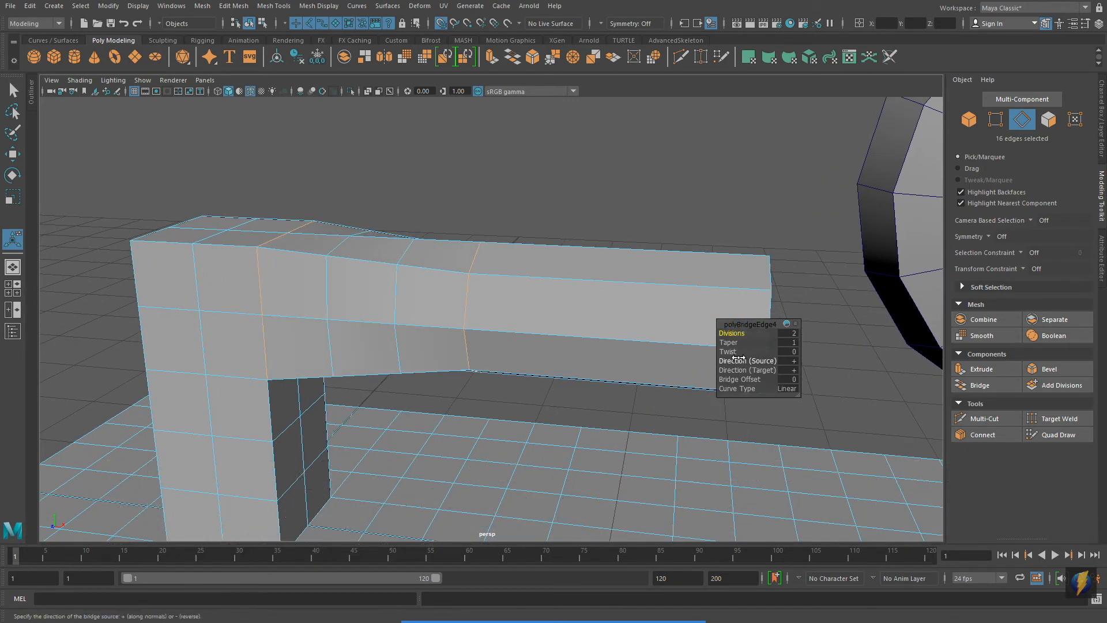
{"action": "mouse_move", "coordinate": [735, 351]}
{"action": "left_mouse_down"}
{"action": "mouse_move", "coordinate": [764, 354]}
{"action": "mouse_move", "coordinate": [707, 364]}
{"action": "mouse_move", "coordinate": [724, 362]}
{"action": "left_mouse_up"}
Return to object mode, select the bridged pipe and the full torus, and combine them.
{"action": "right_click_drag", "start_coordinate": [637, 289], "coordinate": [378, 264], "text": "alt"}
{"action": "left_click_drag", "start_coordinate": [378, 265], "coordinate": [443, 269], "text": "alt"}
{"action": "right_click_drag", "start_coordinate": [447, 292], "coordinate": [508, 274]}
{"action": "left_click", "coordinate": [472, 179]}
{"action": "left_click_drag", "start_coordinate": [497, 251], "coordinate": [466, 247], "text": "alt"}
{"action": "left_click", "coordinate": [421, 268]}
{"action": "left_click", "coordinate": [599, 284]}
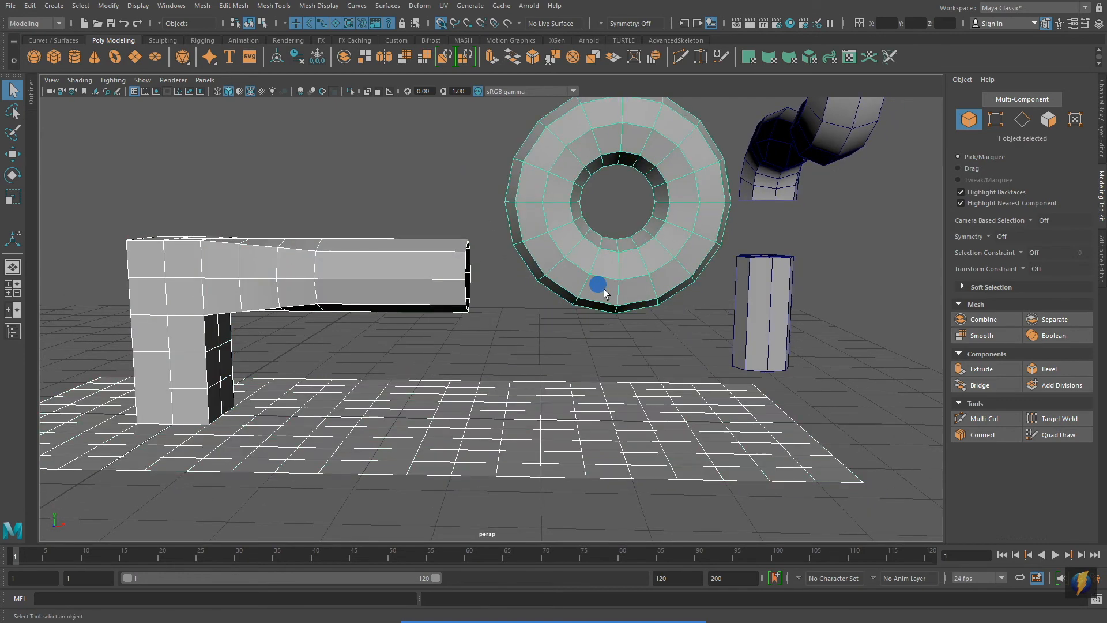
{"action": "left_click", "coordinate": [993, 322]}
Delete the torus faces except the lower-right quarter, leaving an elbow.
{"action": "middle_click_drag", "start_coordinate": [686, 292], "coordinate": [628, 356], "text": "alt"}
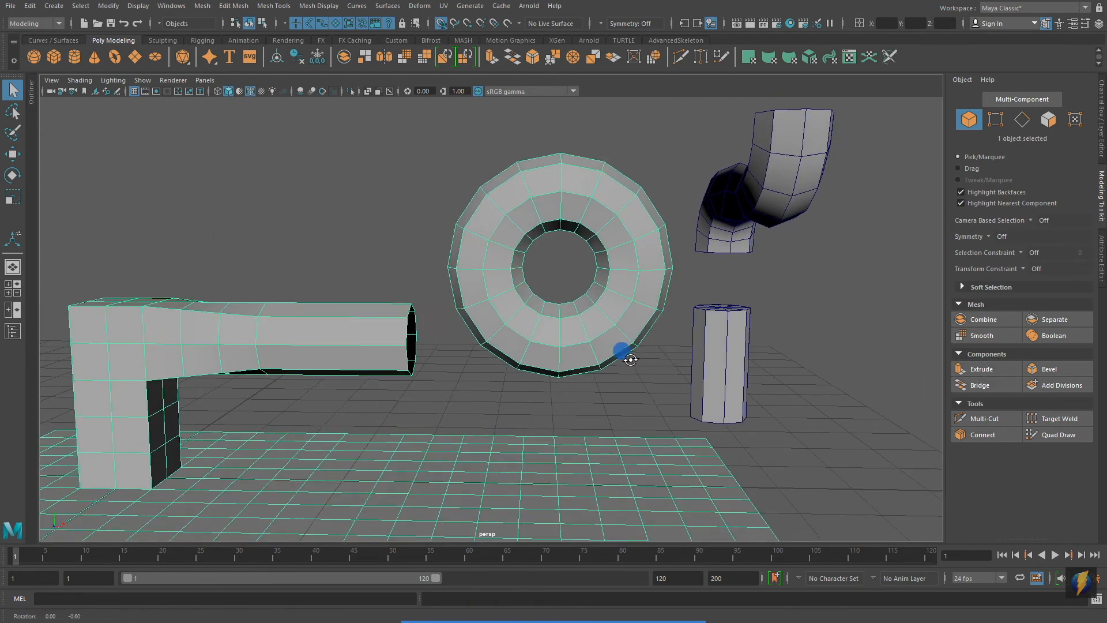
{"action": "right_click_drag", "start_coordinate": [523, 204], "coordinate": [523, 237]}
{"action": "left_click_drag", "start_coordinate": [549, 402], "coordinate": [562, 403]}
{"action": "key", "text": "Delete"}
{"action": "right_click_drag", "start_coordinate": [561, 403], "coordinate": [535, 395], "text": "alt"}
{"action": "middle_click_drag", "start_coordinate": [535, 394], "coordinate": [535, 442], "text": "alt"}
{"action": "left_click_drag", "start_coordinate": [485, 193], "coordinate": [611, 328]}
{"action": "key", "text": "Delete"}
Bridge the horizontal pipe's open end to the elbow's facing opening with 2 divisions.
{"action": "left_click_drag", "start_coordinate": [413, 297], "coordinate": [407, 330], "text": "alt"}
{"action": "scroll", "coordinate": [406, 330], "scroll_direction": "up", "scroll_amount": 2}
{"action": "right_click_drag", "start_coordinate": [391, 329], "coordinate": [391, 262]}
{"action": "double_click", "coordinate": [409, 331]}
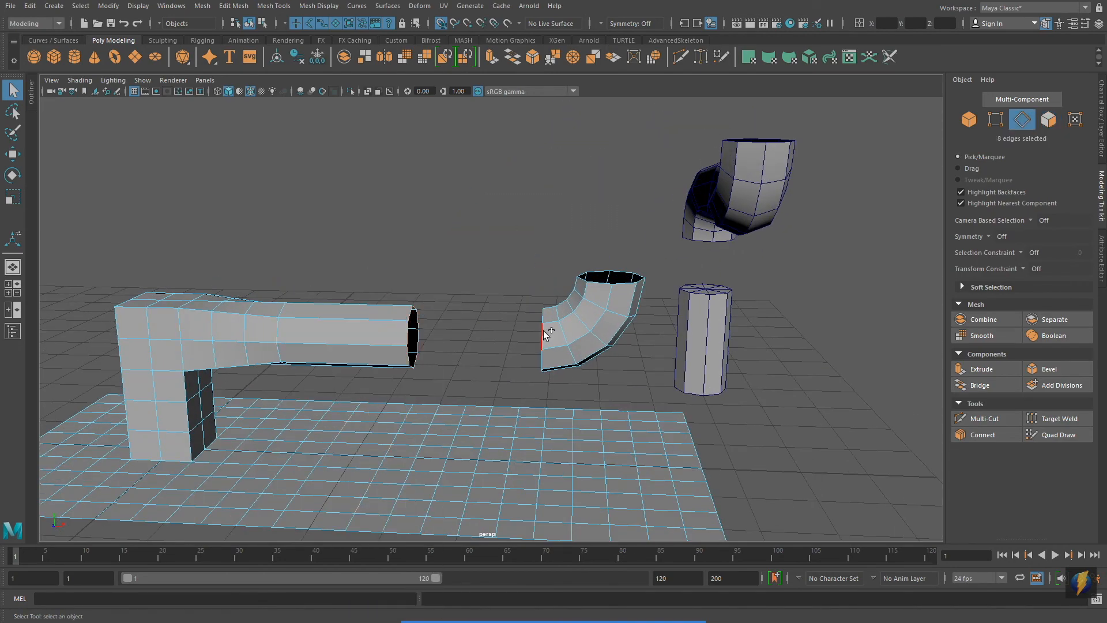
{"action": "left_click", "coordinate": [985, 385]}
{"action": "left_click_drag", "start_coordinate": [452, 346], "coordinate": [469, 328], "text": "alt"}
{"action": "scroll", "coordinate": [469, 329], "scroll_direction": "down", "scroll_amount": 3}
{"action": "middle_click_drag", "start_coordinate": [470, 329], "coordinate": [440, 390], "text": "alt"}
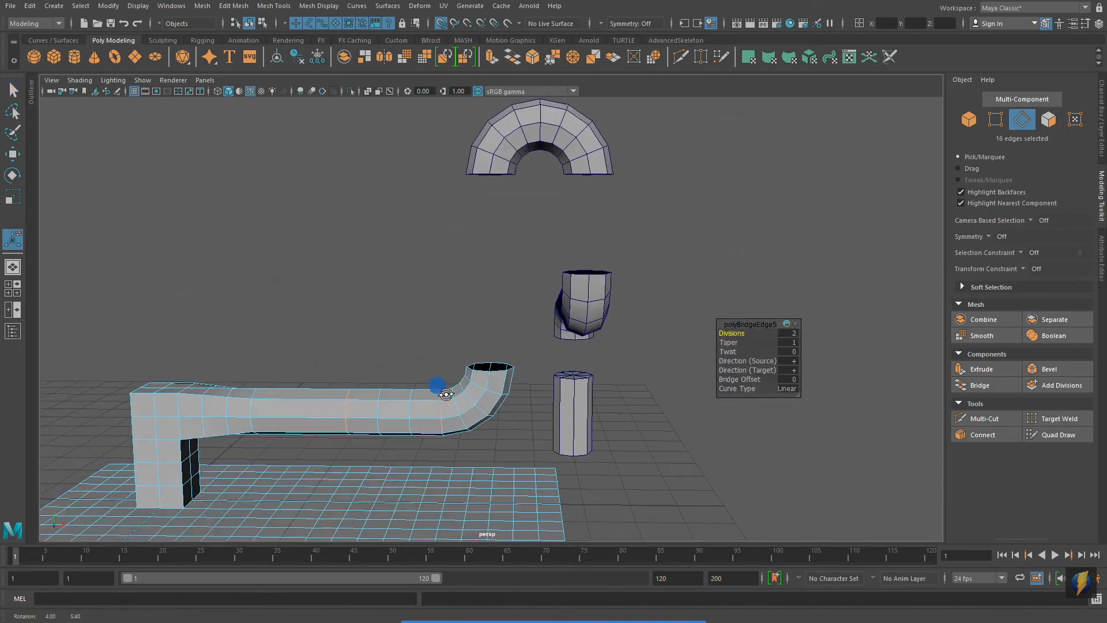
Select the half-torus arch above the elbow and the pipe mesh and combine them.
{"action": "left_click", "coordinate": [493, 161]}
{"action": "left_click", "coordinate": [493, 376], "text": "shift"}
{"action": "left_click", "coordinate": [986, 320]}
Bridge the elbow's upward opening to the arch end directly above it.
{"action": "scroll", "coordinate": [494, 425], "scroll_direction": "up", "scroll_amount": 2}
{"action": "right_click_drag", "start_coordinate": [494, 425], "coordinate": [494, 266]}
{"action": "double_click", "coordinate": [501, 424]}
{"action": "left_click_drag", "start_coordinate": [536, 439], "coordinate": [536, 389], "text": "alt"}
{"action": "double_click", "coordinate": [494, 185], "text": "shift"}
{"action": "left_click", "coordinate": [984, 386]}
Return to object mode and combine the elbow below the arch's free end with the pipe mesh.
{"action": "left_click_drag", "start_coordinate": [651, 329], "coordinate": [580, 355], "text": "alt"}
{"action": "right_click_drag", "start_coordinate": [490, 427], "coordinate": [522, 392]}
{"action": "left_click", "coordinate": [490, 438]}
{"action": "left_click", "coordinate": [369, 375], "text": "shift"}
{"action": "left_click", "coordinate": [985, 321]}
Bridge the arch's free end to the upward opening of the elbow below it.
{"action": "right_click_drag", "start_coordinate": [489, 257], "coordinate": [489, 219]}
{"action": "double_click", "coordinate": [482, 269]}
{"action": "double_click", "coordinate": [473, 411], "text": "shift"}
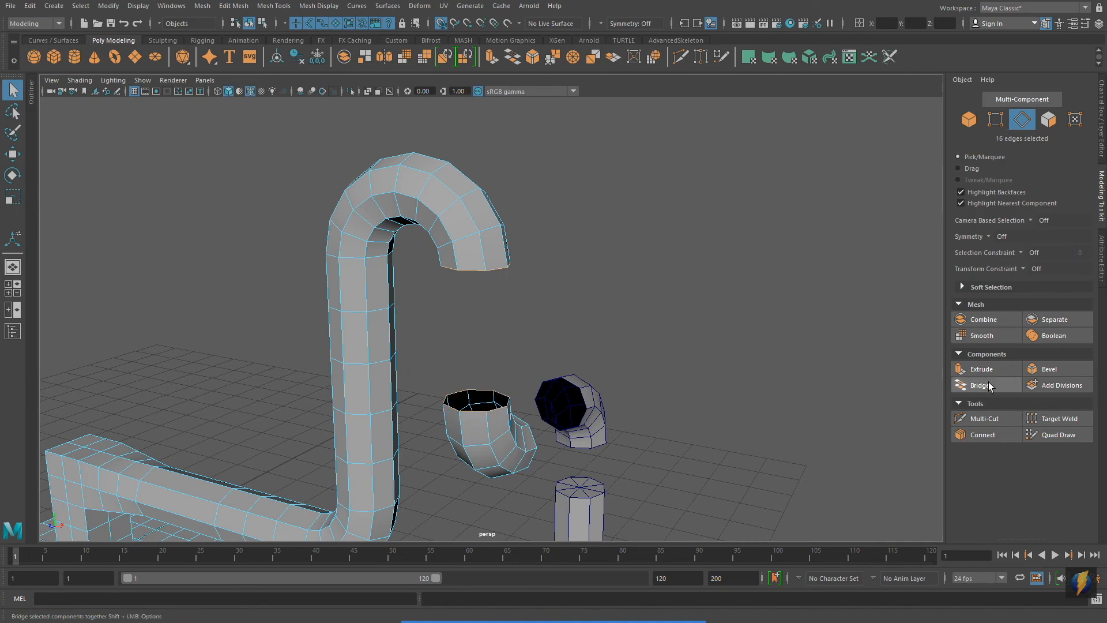
{"action": "left_click", "coordinate": [988, 384]}
Select the pipe mesh and the remaining separate elbow and combine them.
{"action": "middle_click_drag", "start_coordinate": [735, 395], "coordinate": [732, 335], "text": "alt"}
{"action": "left_click_drag", "start_coordinate": [635, 337], "coordinate": [450, 330], "text": "alt"}
{"action": "left_click", "coordinate": [570, 334], "text": "shift"}
{"action": "left_click", "coordinate": [964, 321]}
Select the facing border edges of the two lower elbows and bridge them with 2 divisions.
{"action": "right_click_drag", "start_coordinate": [427, 323], "coordinate": [412, 260]}
{"action": "scroll", "coordinate": [410, 293], "scroll_direction": "up", "scroll_amount": 2}
{"action": "double_click", "coordinate": [431, 317]}
{"action": "double_click", "coordinate": [563, 317], "text": "shift"}
{"action": "left_click", "coordinate": [985, 384]}
{"action": "middle_click_drag", "start_coordinate": [712, 361], "coordinate": [659, 314], "text": "alt"}
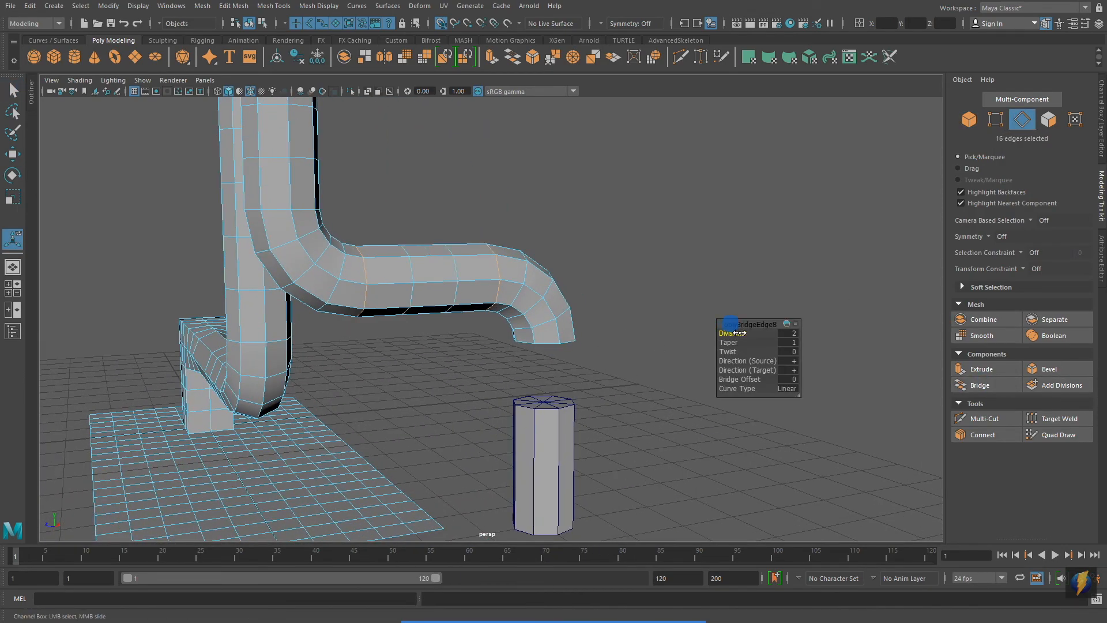
Return to object mode, select the vertical cylinder and the pipe mesh, and combine them.
{"action": "left_click_drag", "start_coordinate": [729, 326], "coordinate": [535, 288], "text": "alt"}
{"action": "right_click_drag", "start_coordinate": [535, 288], "coordinate": [568, 260]}
{"action": "left_click", "coordinate": [531, 403]}
{"action": "left_click_drag", "start_coordinate": [536, 404], "coordinate": [534, 351], "text": "alt"}
{"action": "left_click", "coordinate": [538, 289], "text": "shift"}
{"action": "left_click", "coordinate": [985, 319]}
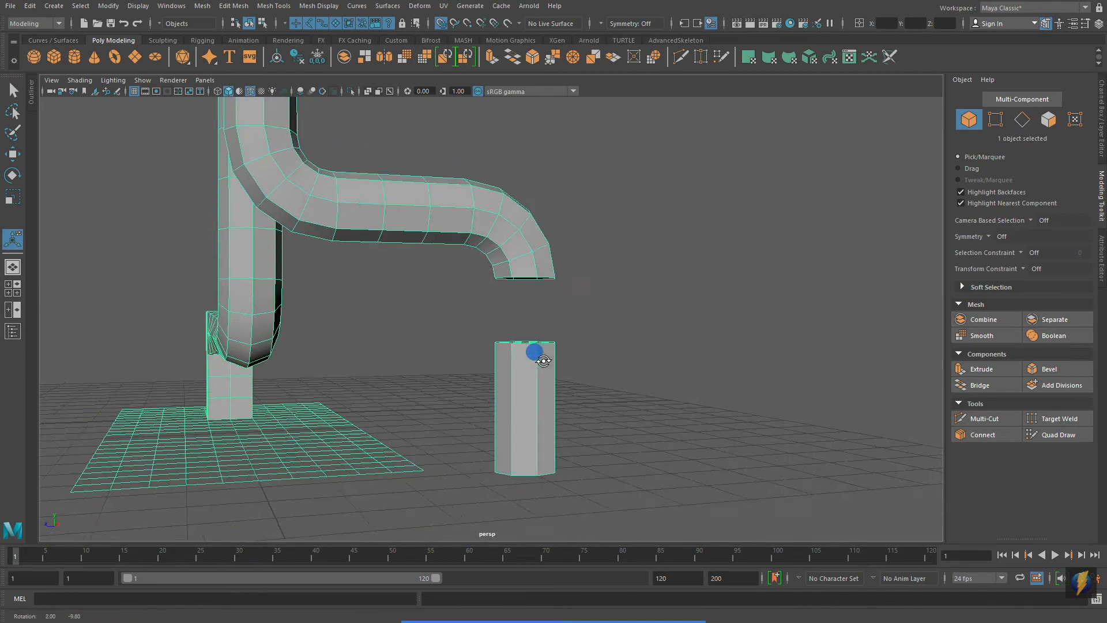
Delete the vertical cylinder's end cap faces, keeping its side faces.
{"action": "right_click_drag", "start_coordinate": [534, 352], "coordinate": [545, 423]}
{"action": "double_click", "coordinate": [544, 422]}
{"action": "left_click_drag", "start_coordinate": [490, 360], "coordinate": [582, 413], "text": "ctrl"}
{"action": "mouse_move", "coordinate": [600, 392]}
{"action": "left_mouse_down", "text": "alt"}
{"action": "mouse_move", "coordinate": [630, 435]}
{"action": "mouse_move", "coordinate": [600, 392]}
{"action": "left_mouse_up", "text": "alt"}
{"action": "key", "text": "Delete"}
Bridge the last elbow's downward opening to the vertical cylinder's open top with 1 division.
{"action": "scroll", "coordinate": [497, 277], "scroll_direction": "up", "scroll_amount": 2}
{"action": "right_click_drag", "start_coordinate": [495, 282], "coordinate": [517, 249]}
{"action": "double_click", "coordinate": [528, 311]}
{"action": "double_click", "coordinate": [547, 388], "text": "shift"}
{"action": "left_click", "coordinate": [1010, 384]}
{"action": "left_click", "coordinate": [741, 332]}
Frame the whole finished pipe, return to object mode and clear the selection.
{"action": "right_click_drag", "start_coordinate": [511, 306], "coordinate": [228, 279], "text": "alt"}
{"action": "left_click_drag", "start_coordinate": [227, 279], "coordinate": [499, 377], "text": "alt"}
{"action": "right_click_drag", "start_coordinate": [340, 403], "coordinate": [361, 408], "text": "alt"}
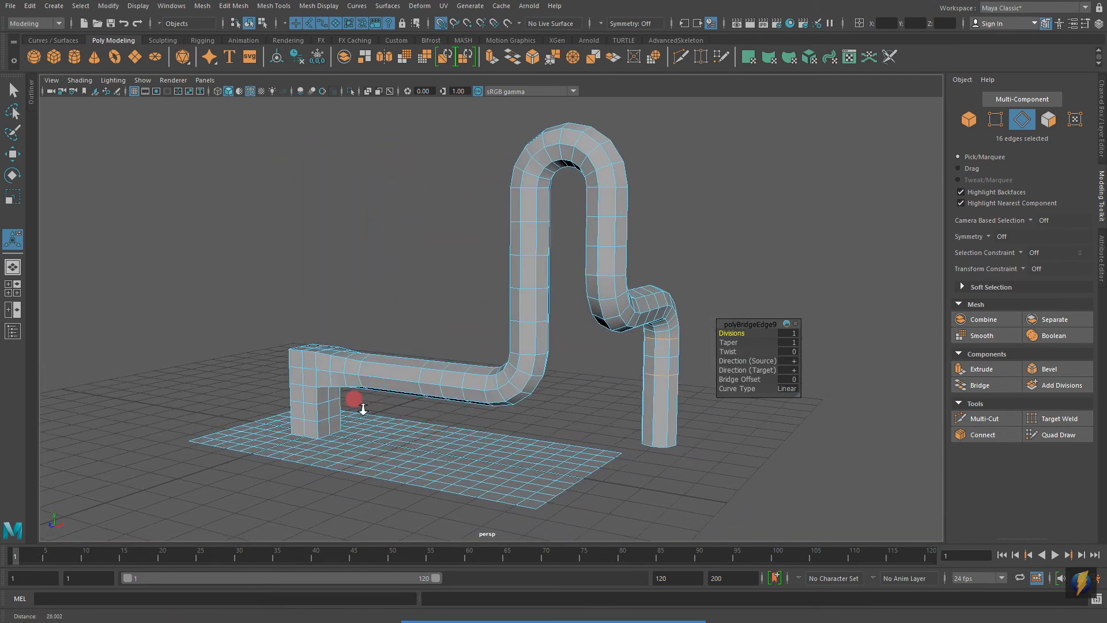
{"action": "middle_click_drag", "start_coordinate": [402, 398], "coordinate": [374, 393], "text": "alt"}
{"action": "right_click_drag", "start_coordinate": [499, 326], "coordinate": [532, 275]}
{"action": "left_click", "coordinate": [759, 402]}
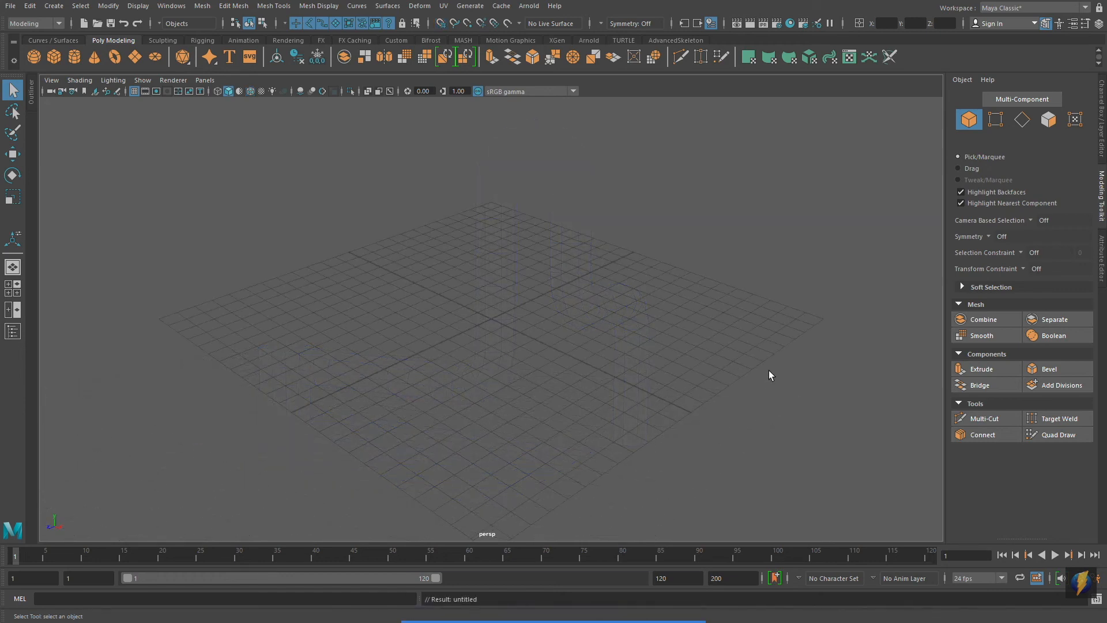
Create a polygon cube at the origin and duplicate it a short distance away along the X axis.
{"action": "left_click", "coordinate": [54, 57]}
{"action": "left_click_drag", "start_coordinate": [489, 326], "coordinate": [539, 322], "text": "alt"}
{"action": "key", "text": "w"}
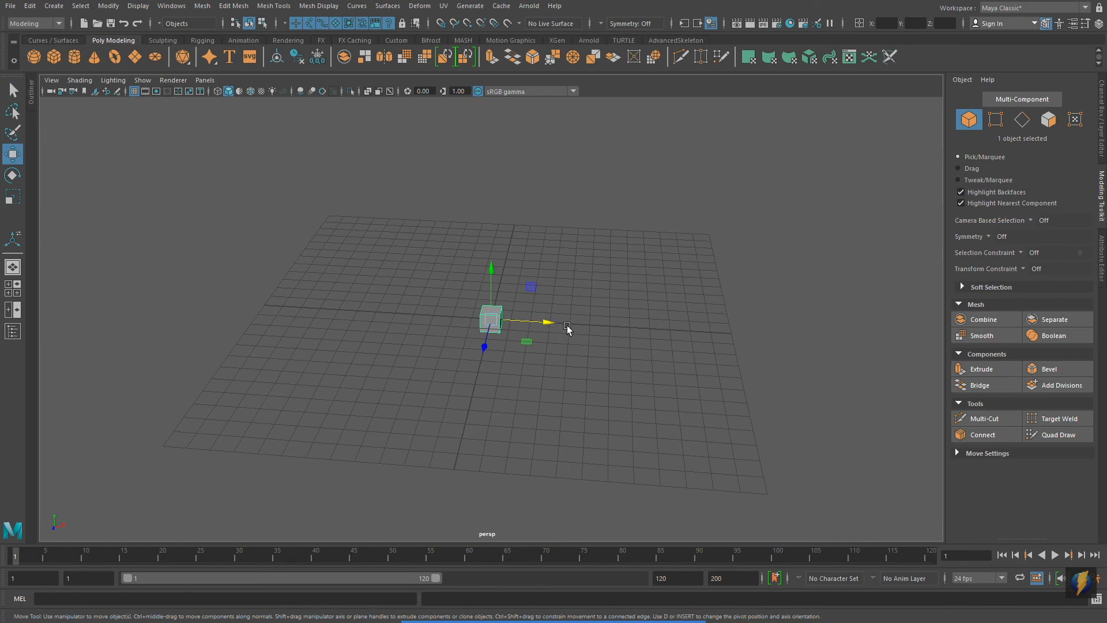
{"action": "left_click_drag", "start_coordinate": [548, 320], "coordinate": [584, 331], "text": "shift"}
Smooth the duplicated cube with 2 divisions and reselect it to show its wireframe.
{"action": "right_click_drag", "start_coordinate": [425, 369], "coordinate": [923, 390], "text": "alt"}
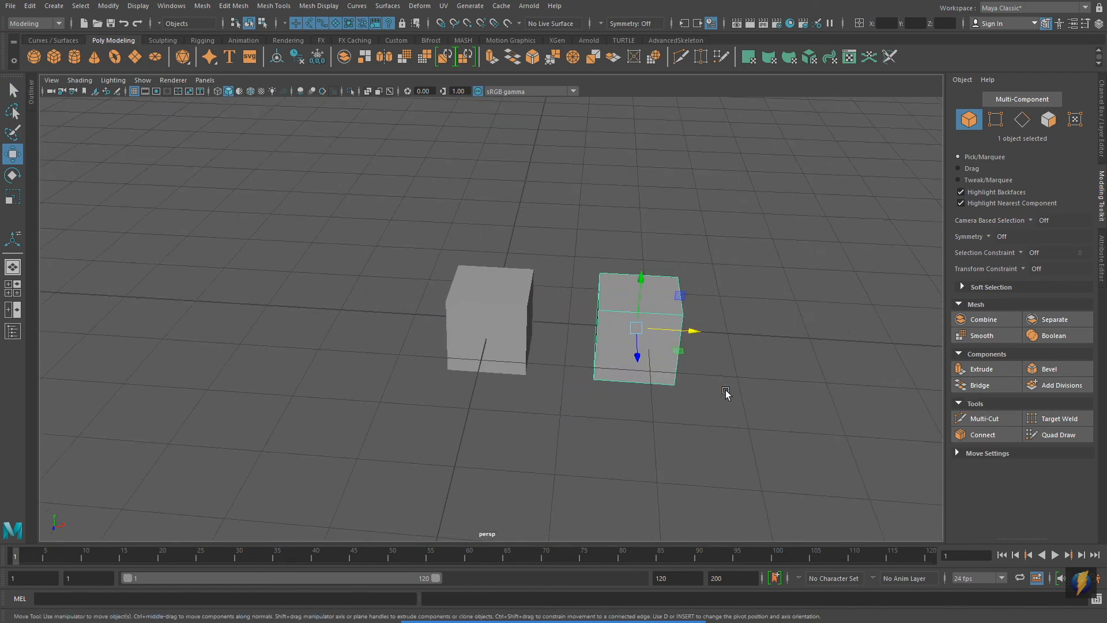
{"action": "middle_click_drag", "start_coordinate": [725, 390], "coordinate": [668, 401], "text": "alt"}
{"action": "right_click_drag", "start_coordinate": [490, 414], "coordinate": [658, 393], "text": "alt"}
{"action": "left_click_drag", "start_coordinate": [658, 394], "coordinate": [655, 379], "text": "alt"}
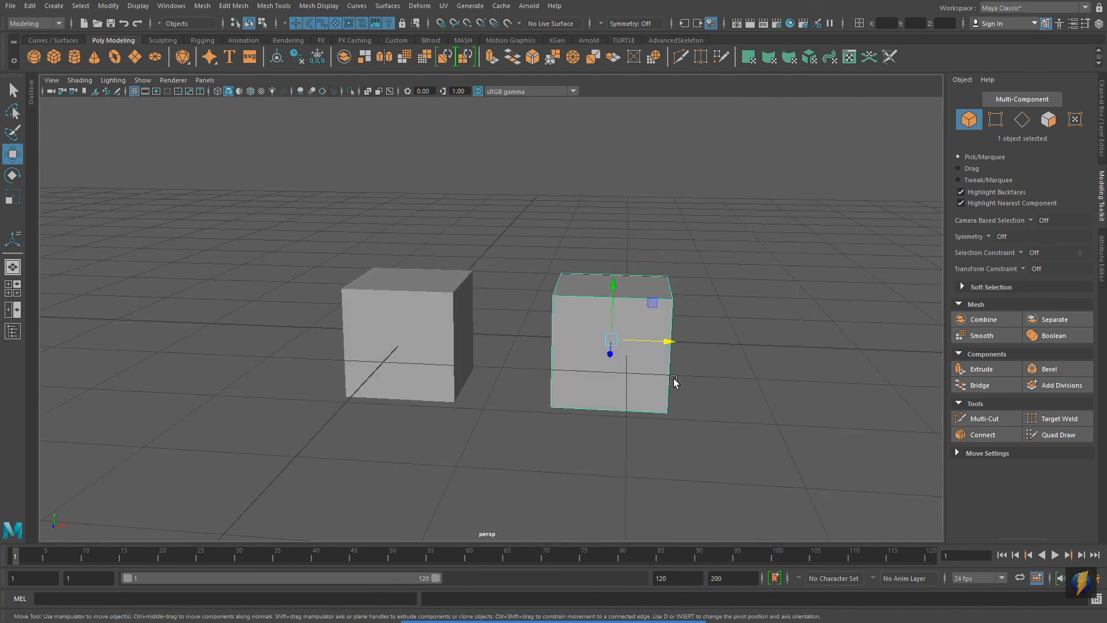
{"action": "left_click", "coordinate": [981, 335]}
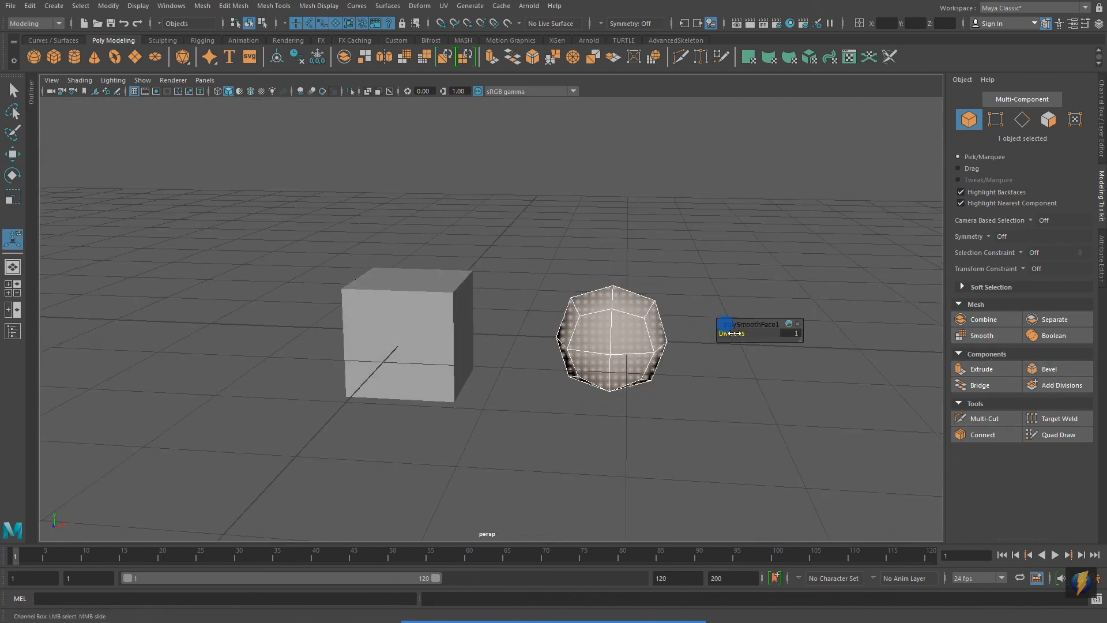
{"action": "left_click_drag", "start_coordinate": [738, 333], "coordinate": [745, 333]}
{"action": "left_click", "coordinate": [756, 420]}
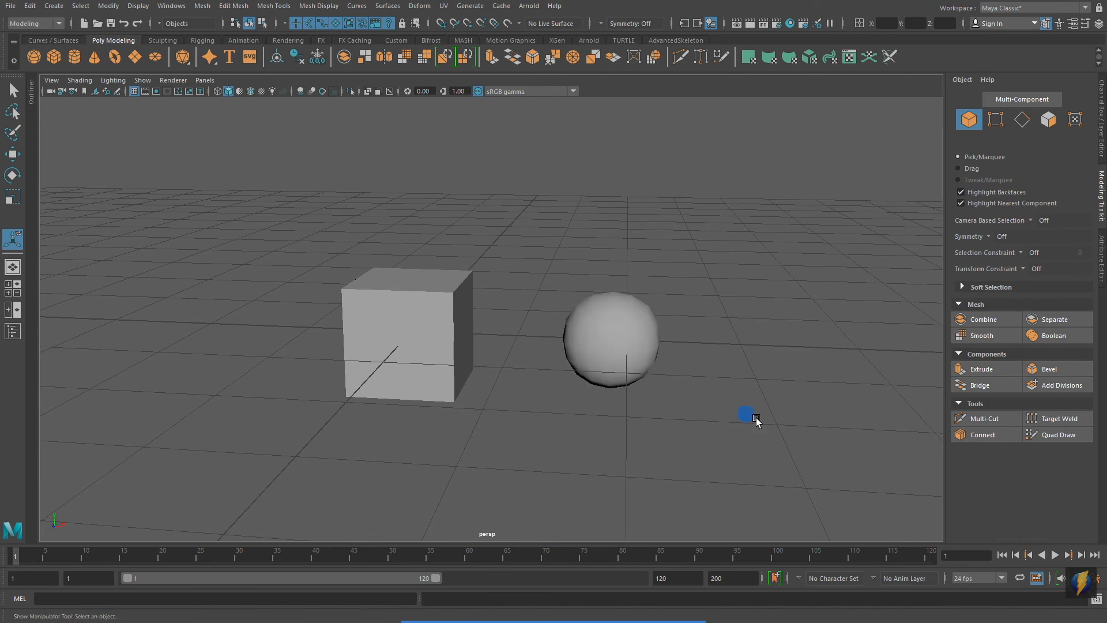
{"action": "left_click", "coordinate": [634, 367]}
{"action": "middle_click_drag", "start_coordinate": [859, 464], "coordinate": [836, 453], "text": "alt"}
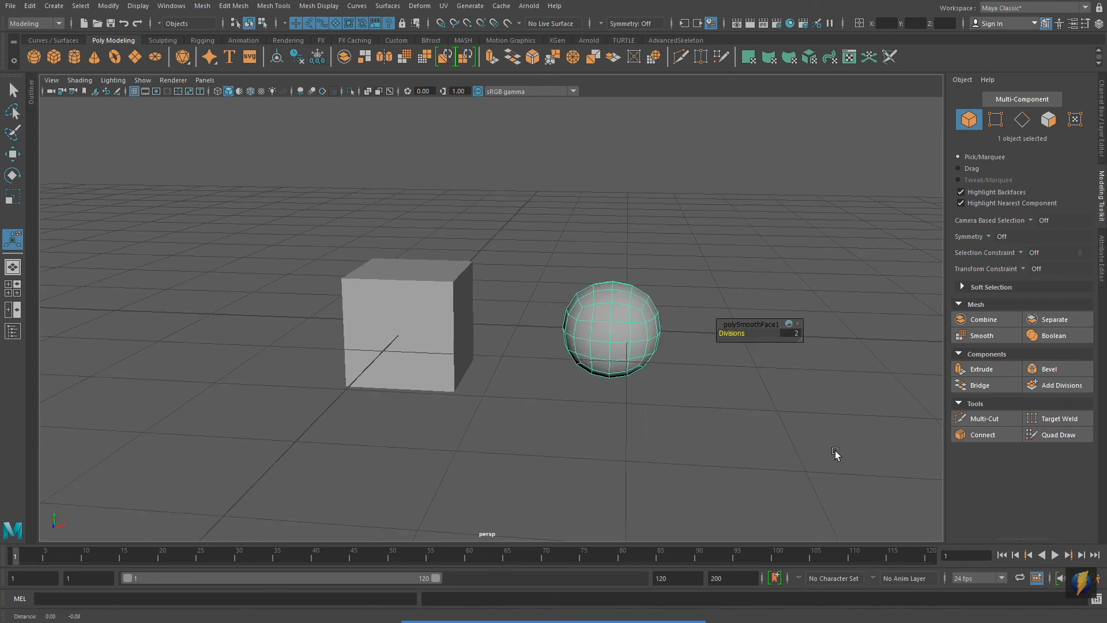
Add divisions to the original cube, with the number of divisions set to 2.
{"action": "left_click", "coordinate": [461, 372]}
{"action": "right_click_drag", "start_coordinate": [470, 438], "coordinate": [619, 418], "text": "alt"}
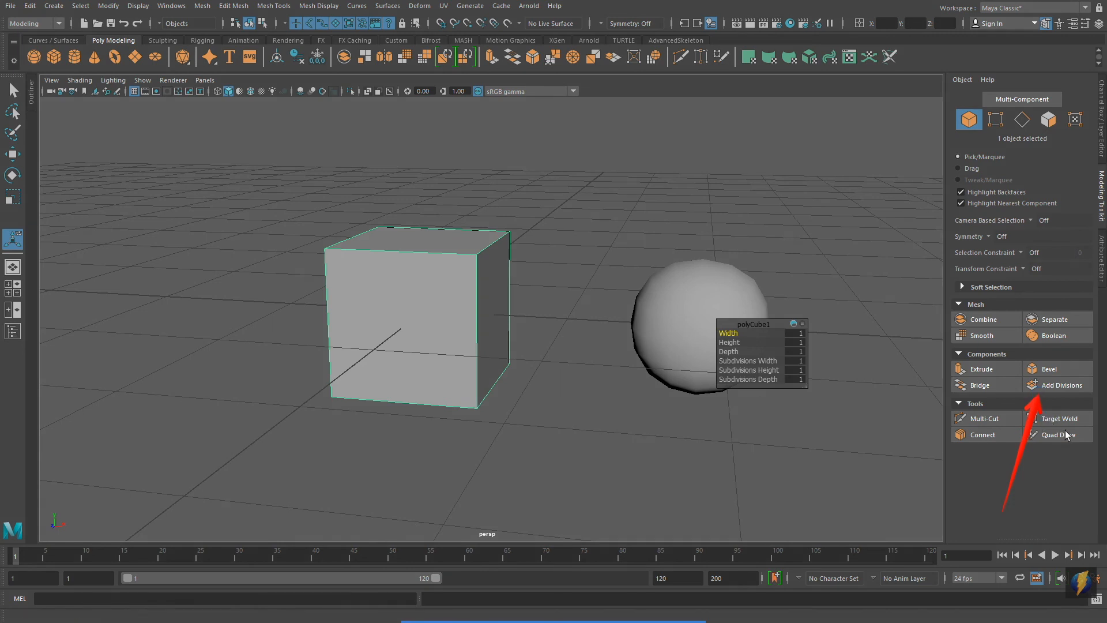
{"action": "left_click", "coordinate": [1062, 385]}
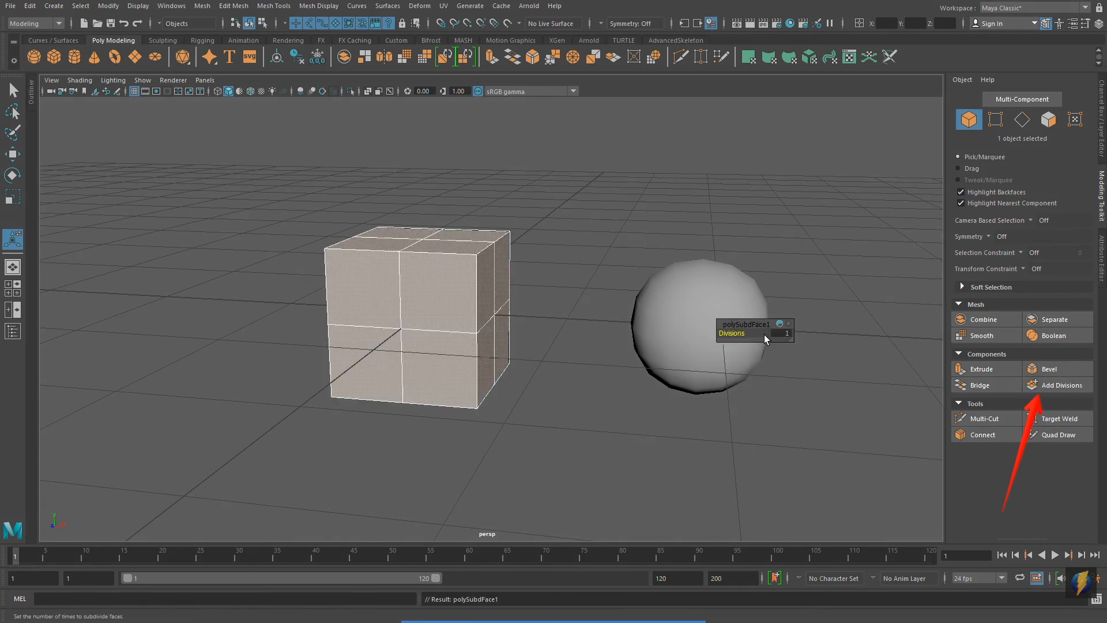
{"action": "left_click_drag", "start_coordinate": [732, 334], "coordinate": [744, 333]}
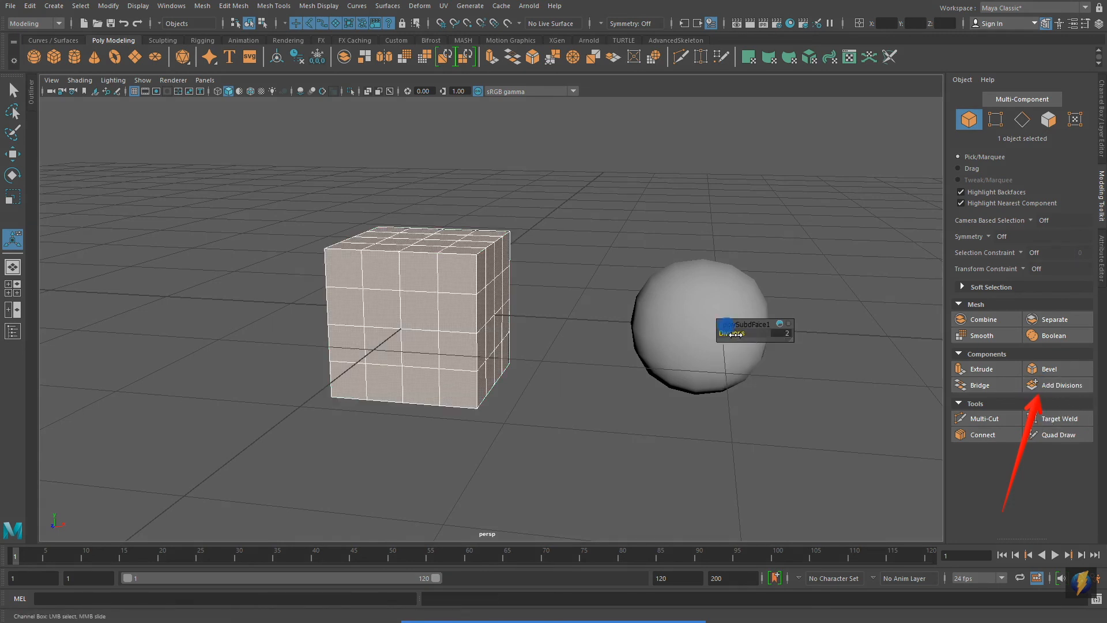
{"action": "left_click_drag", "start_coordinate": [626, 410], "coordinate": [690, 411], "text": "alt"}
{"action": "middle_click_drag", "start_coordinate": [686, 409], "coordinate": [640, 422], "text": "alt"}
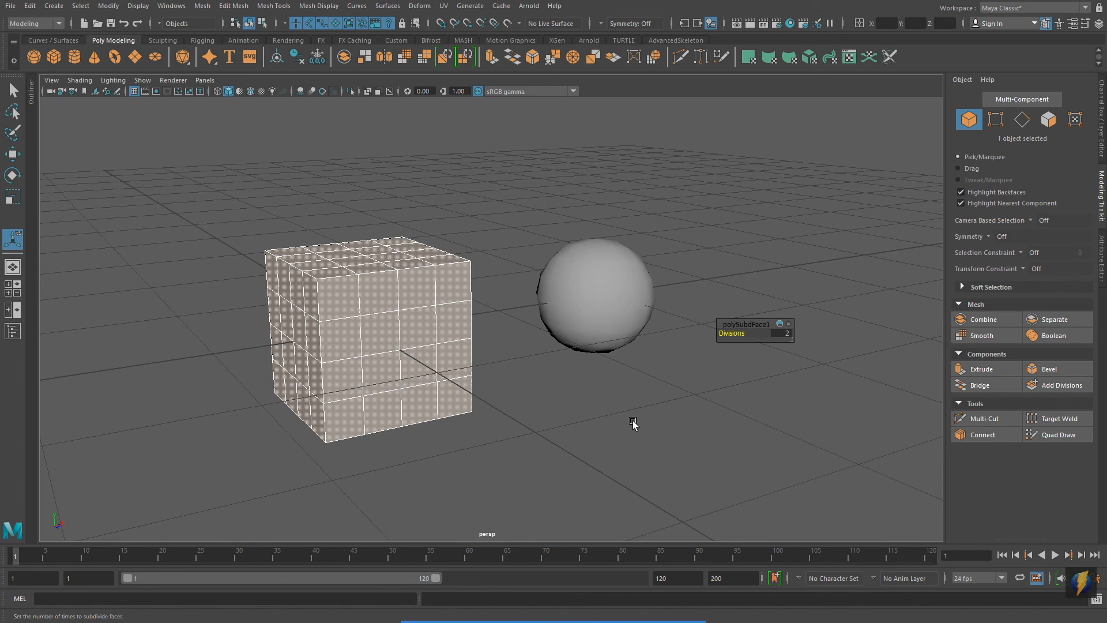
Select the smoothed mesh and the subdivided cube together to compare their wireframes.
{"action": "left_click", "coordinate": [632, 421]}
{"action": "left_click", "coordinate": [605, 336]}
{"action": "right_click_drag", "start_coordinate": [605, 337], "coordinate": [522, 381], "text": "shift"}
{"action": "left_click", "coordinate": [464, 381], "text": "shift"}
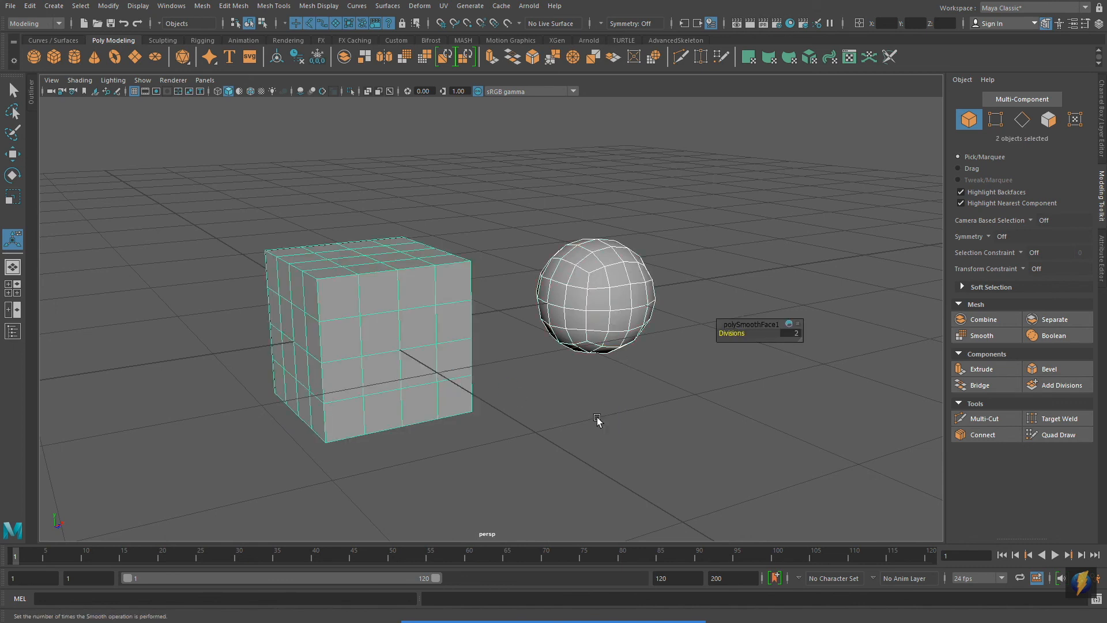